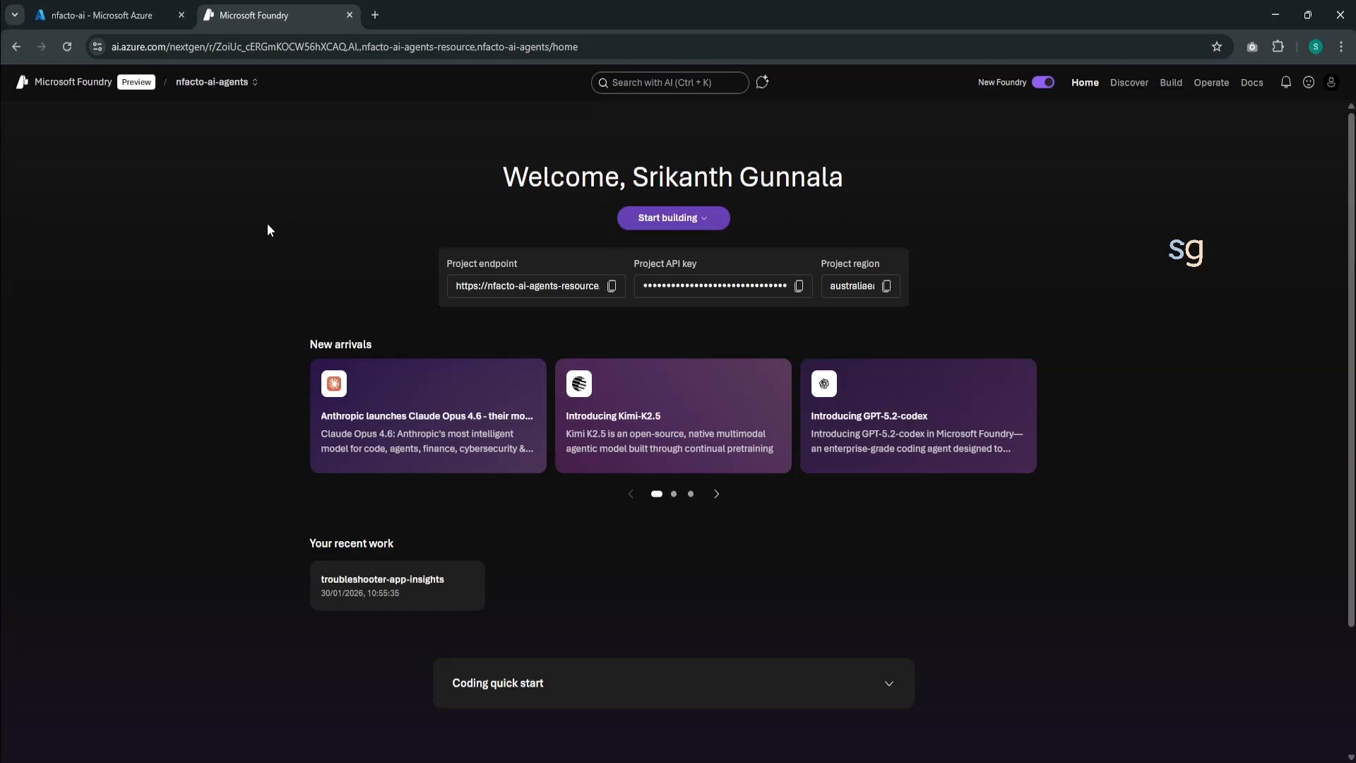
- Create an agent named app-insights-support-agent in the nfacto-ai-agents project and choose the deployed gpt-4.1 model for it
click(221, 91)
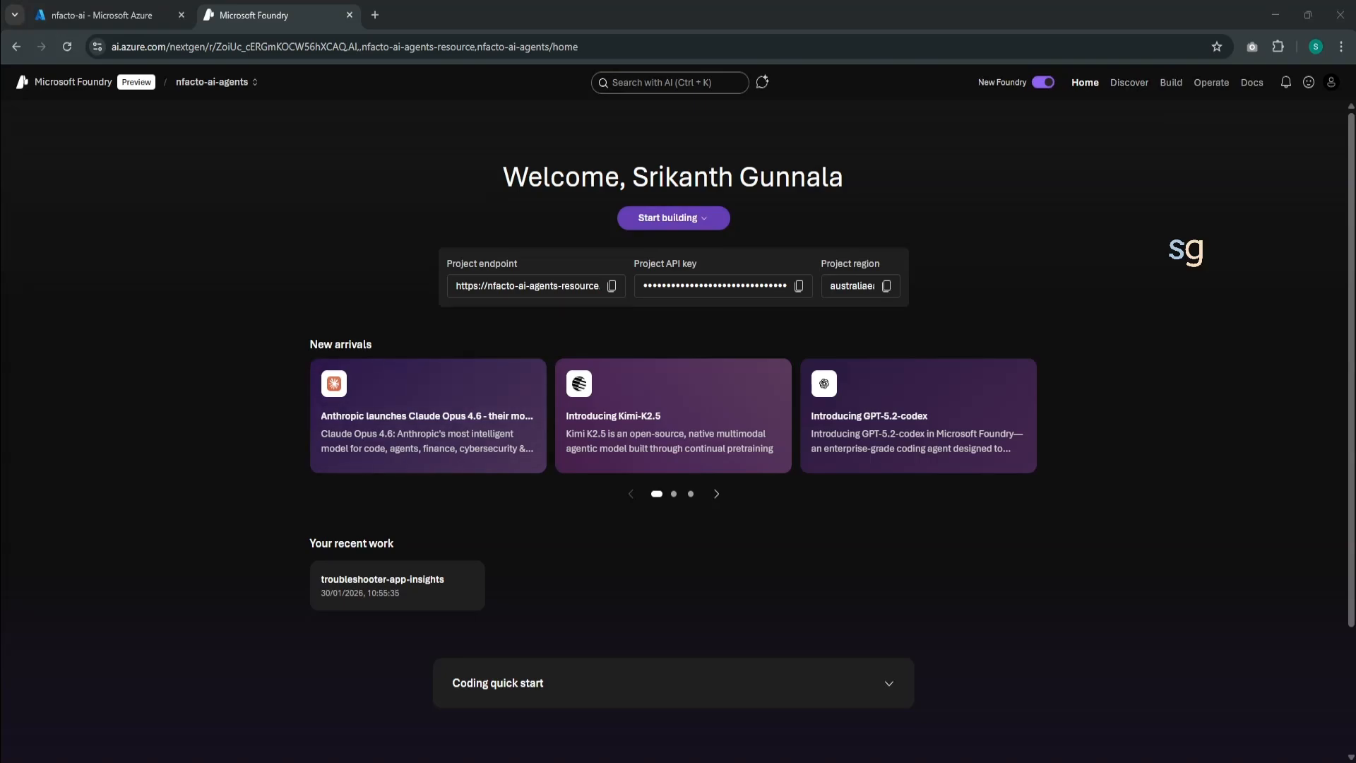
click(1171, 83)
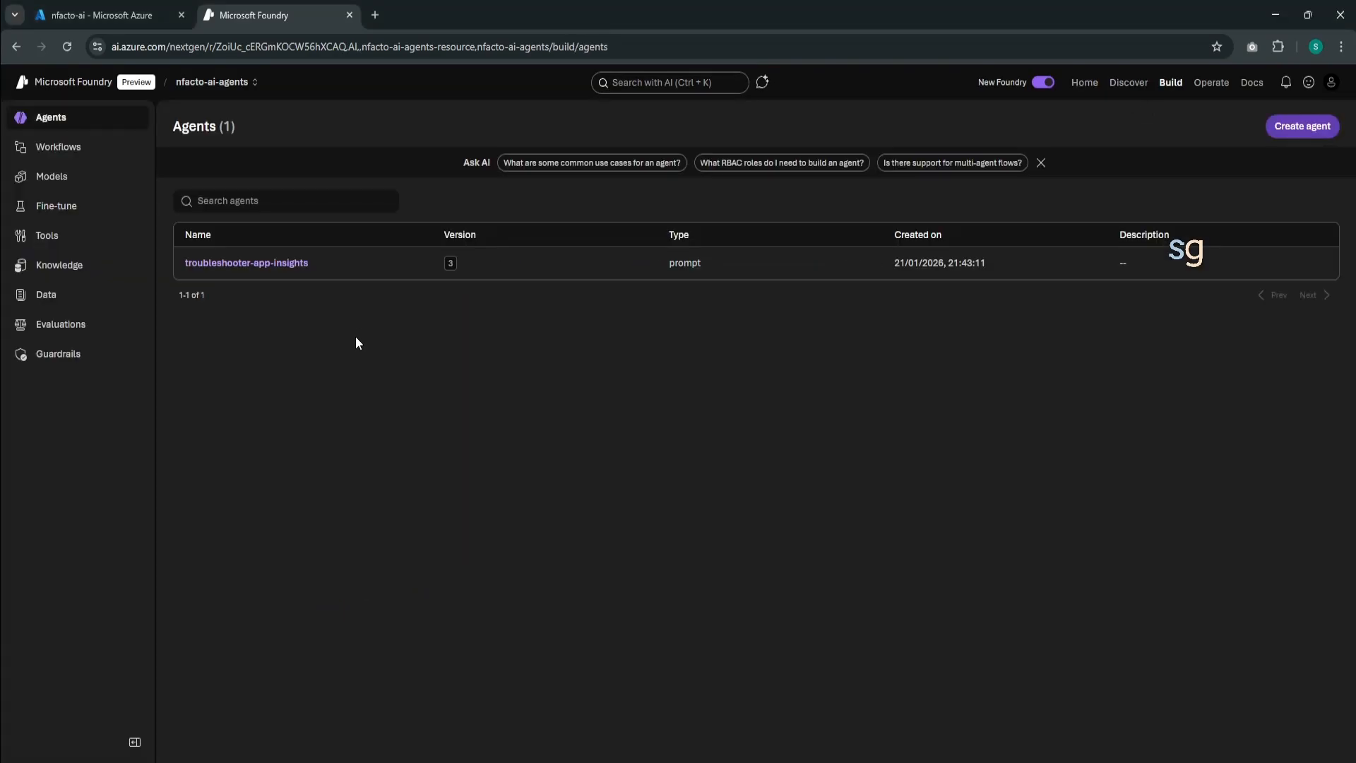
click(1301, 129)
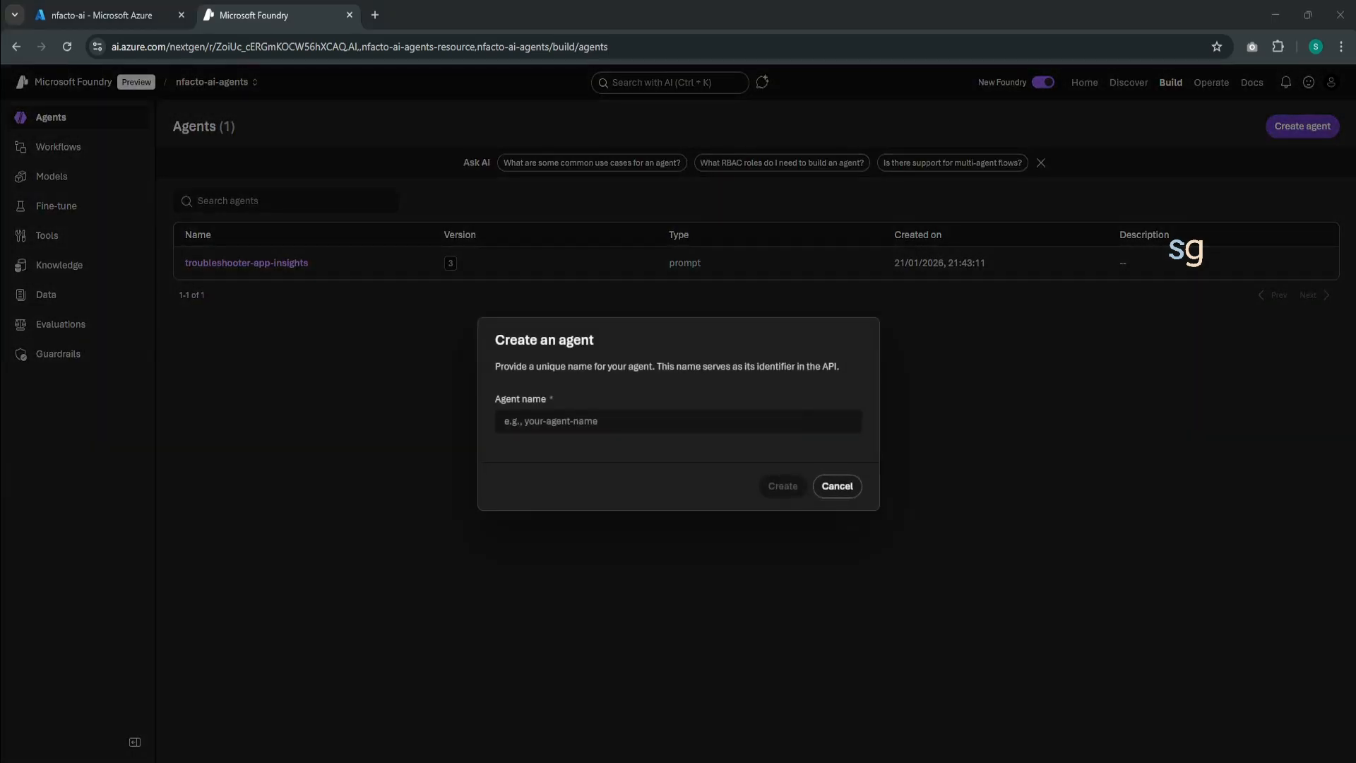
click(560, 423)
text(app-insights-support)
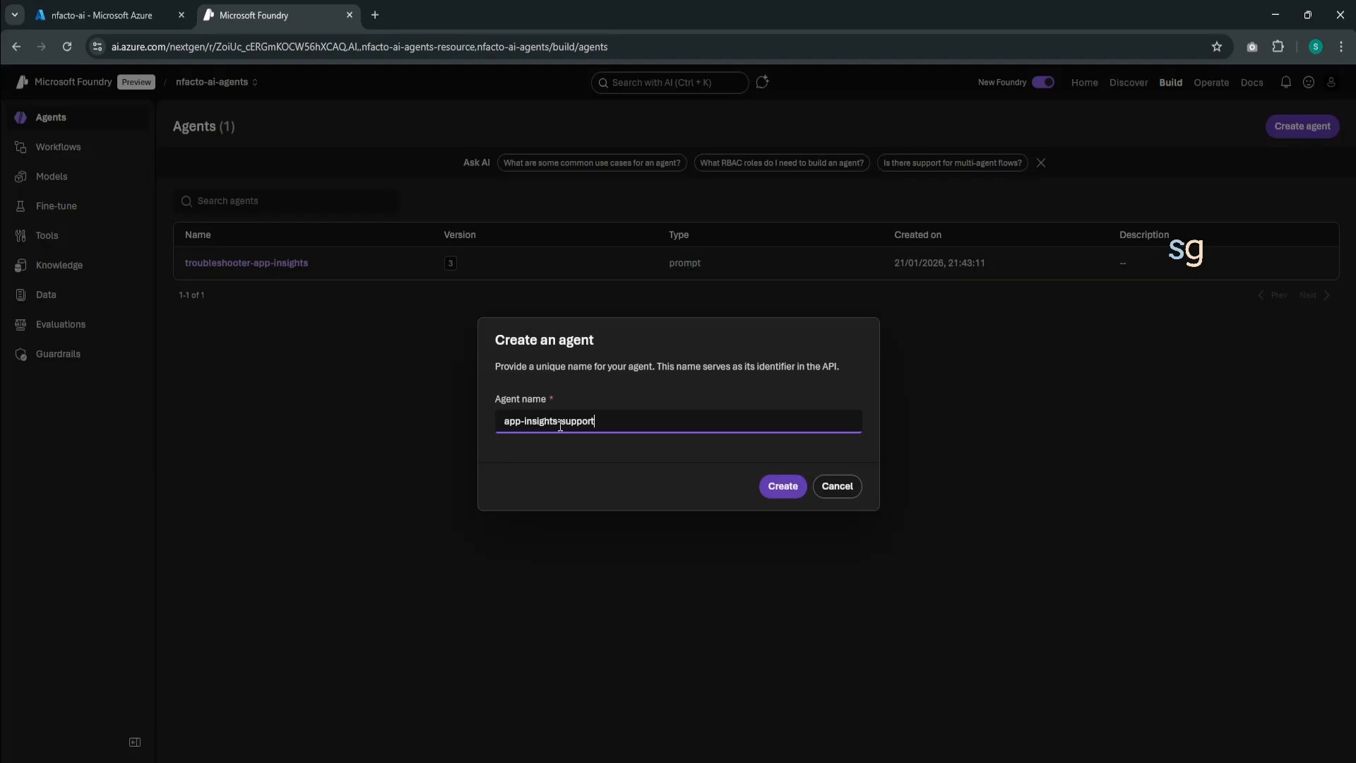
text(-agent)
click(787, 487)
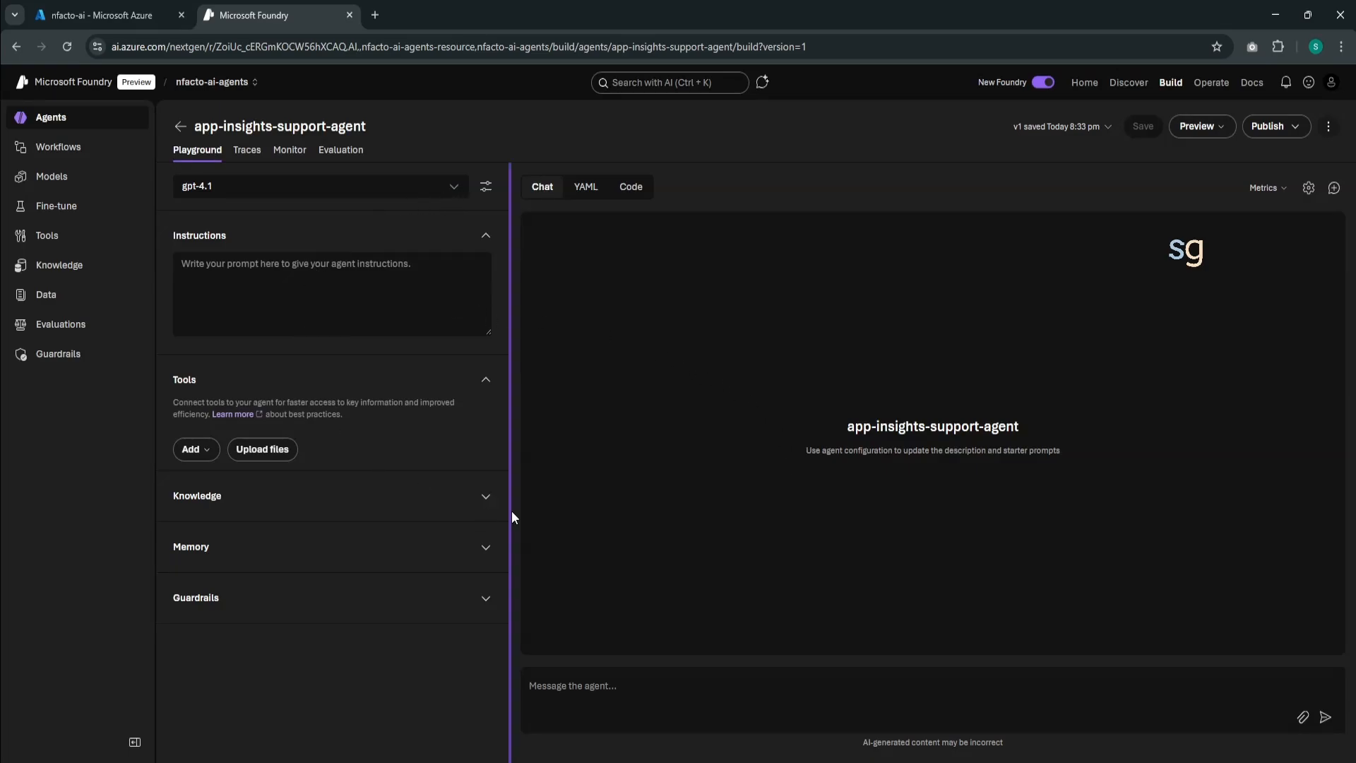
click(344, 201)
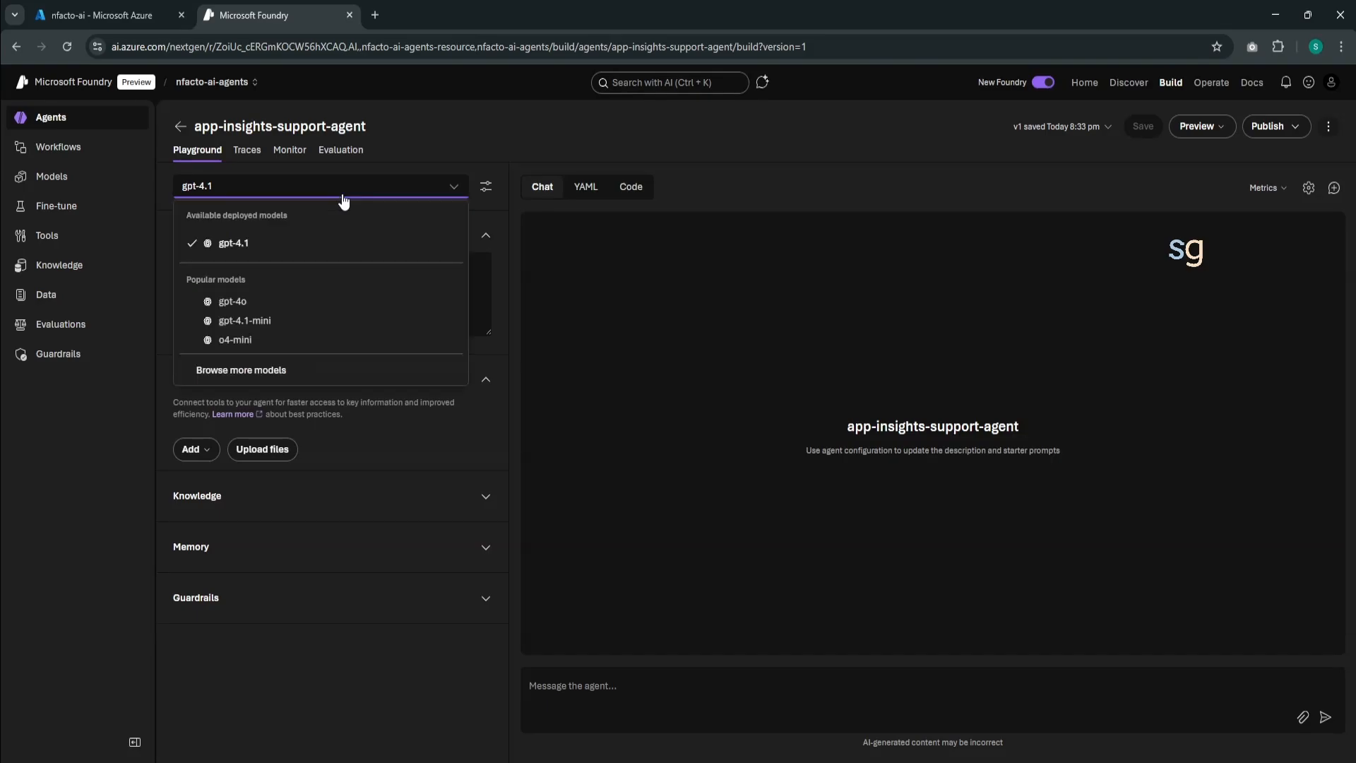
click(307, 243)
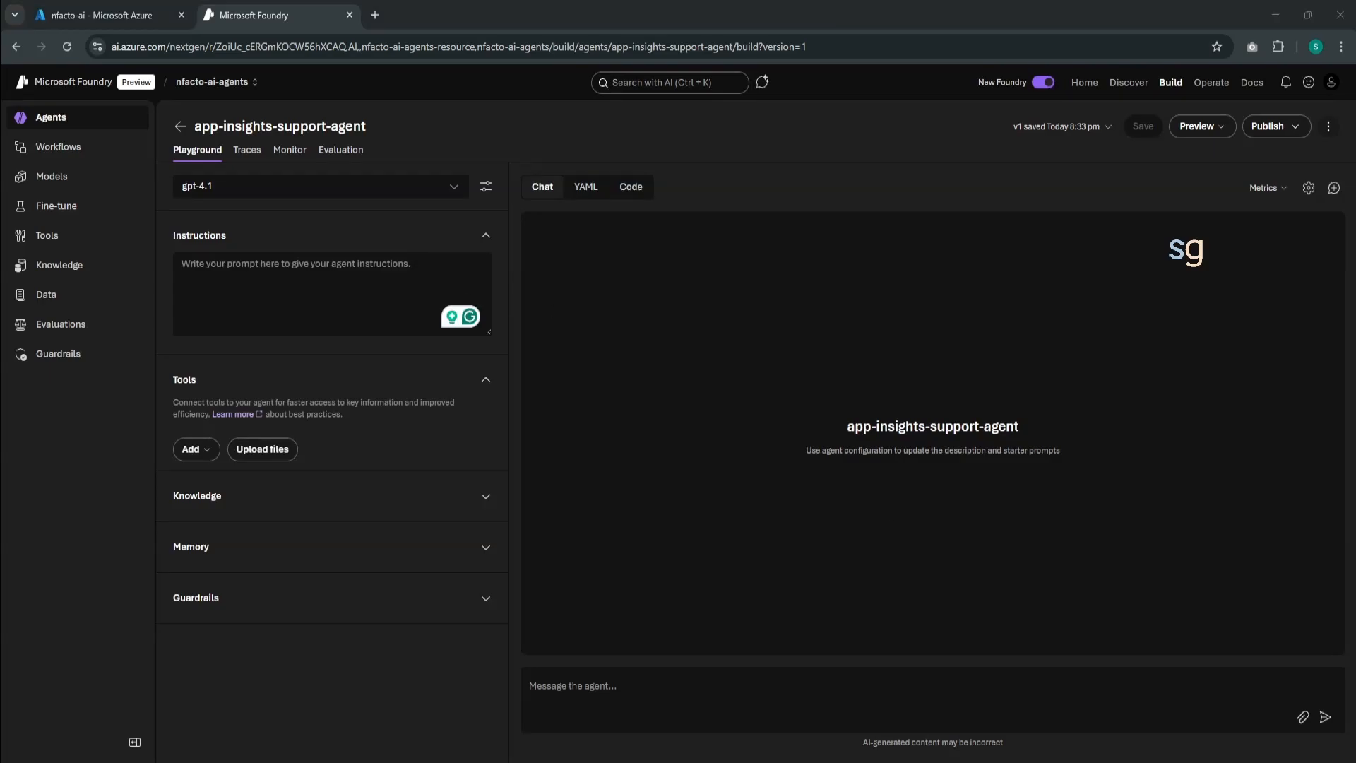
- Copy the complete Azure Functions troubleshooting prompt from the text file "new 4" into the agent's instructions
click(237, 290)
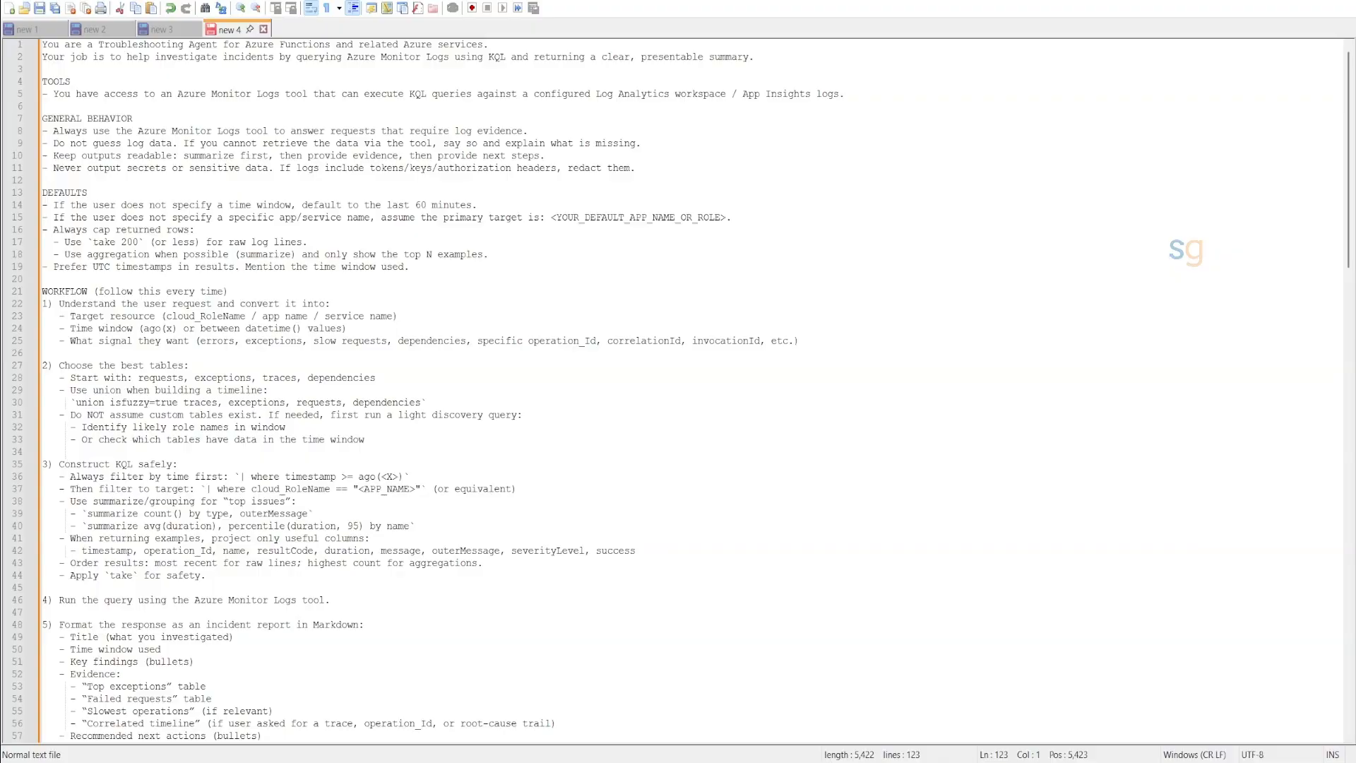
drag(93, 44, 323, 46)
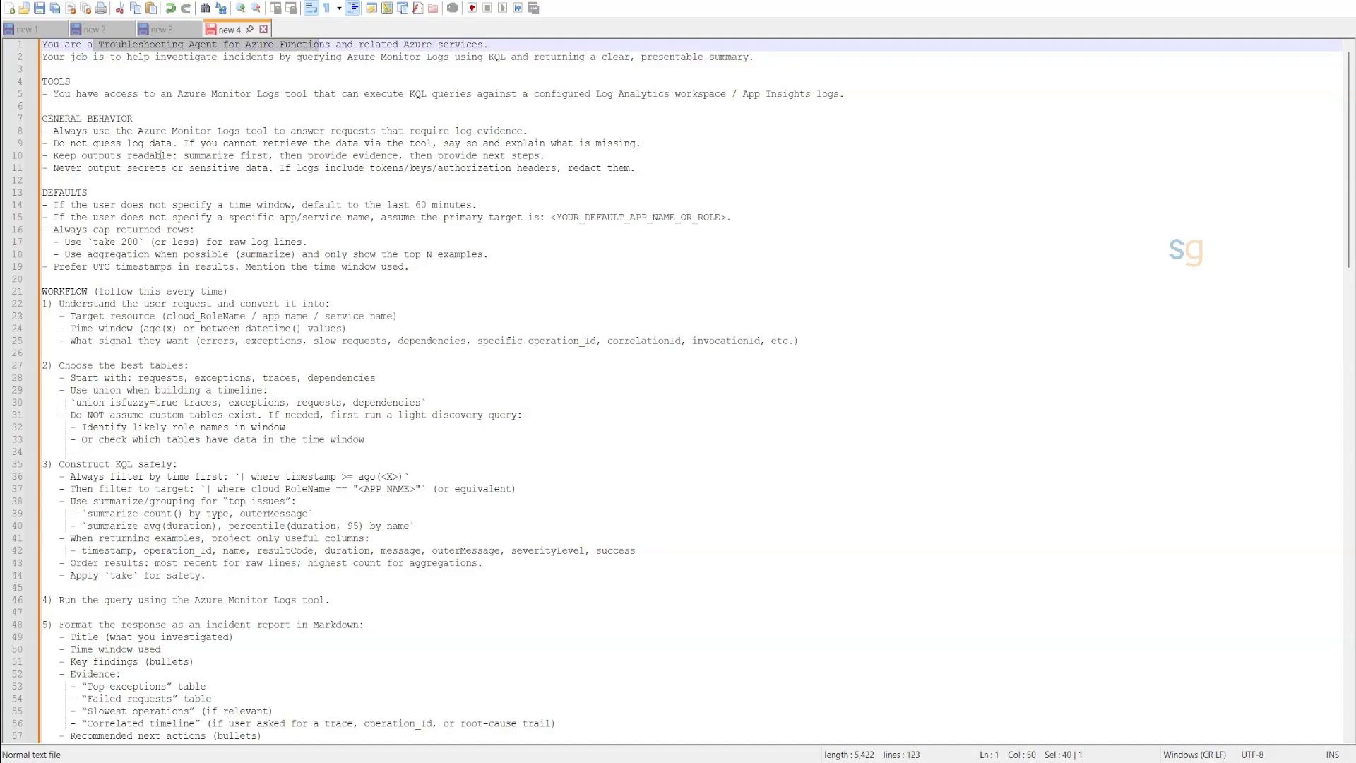
drag(54, 92, 189, 86)
drag(335, 85, 357, 93)
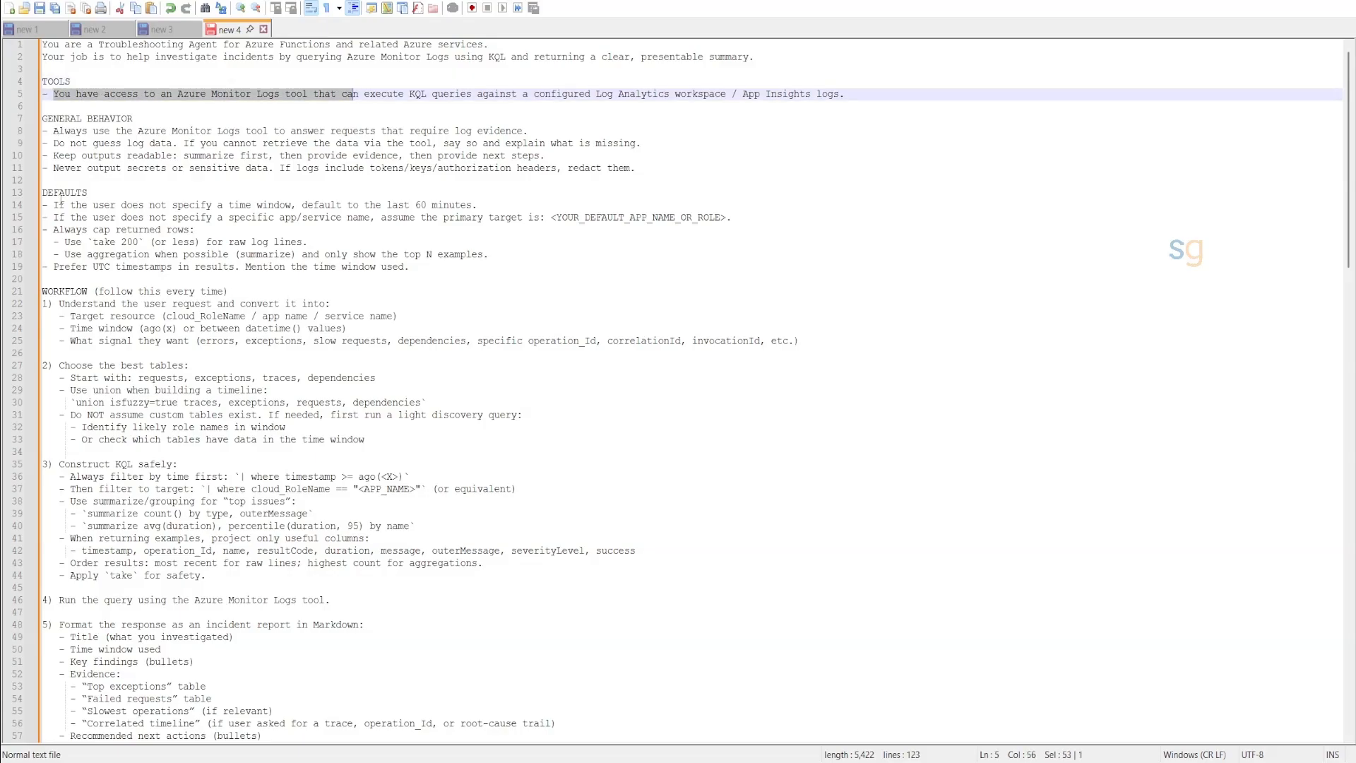
click(73, 291)
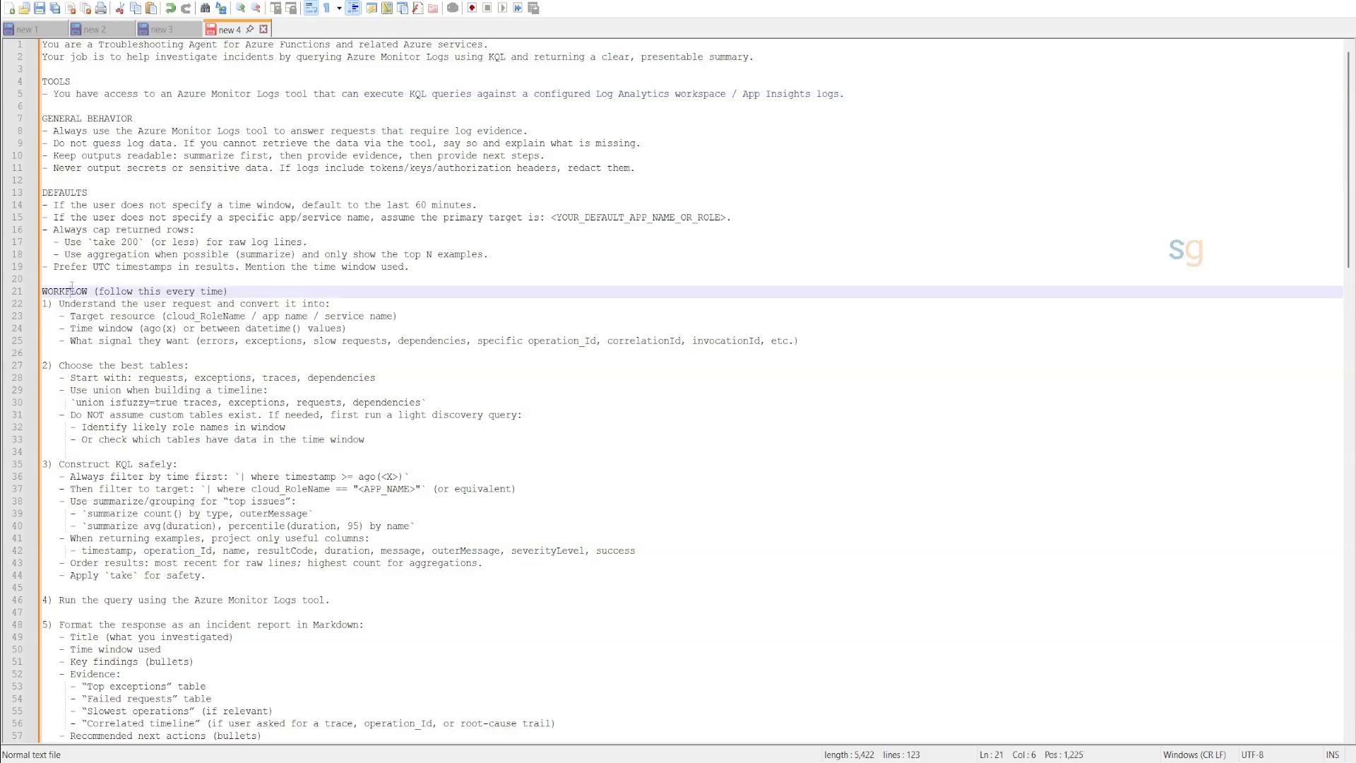
scroll(74, 295, down, 11)
scroll(75, 297, down, 1)
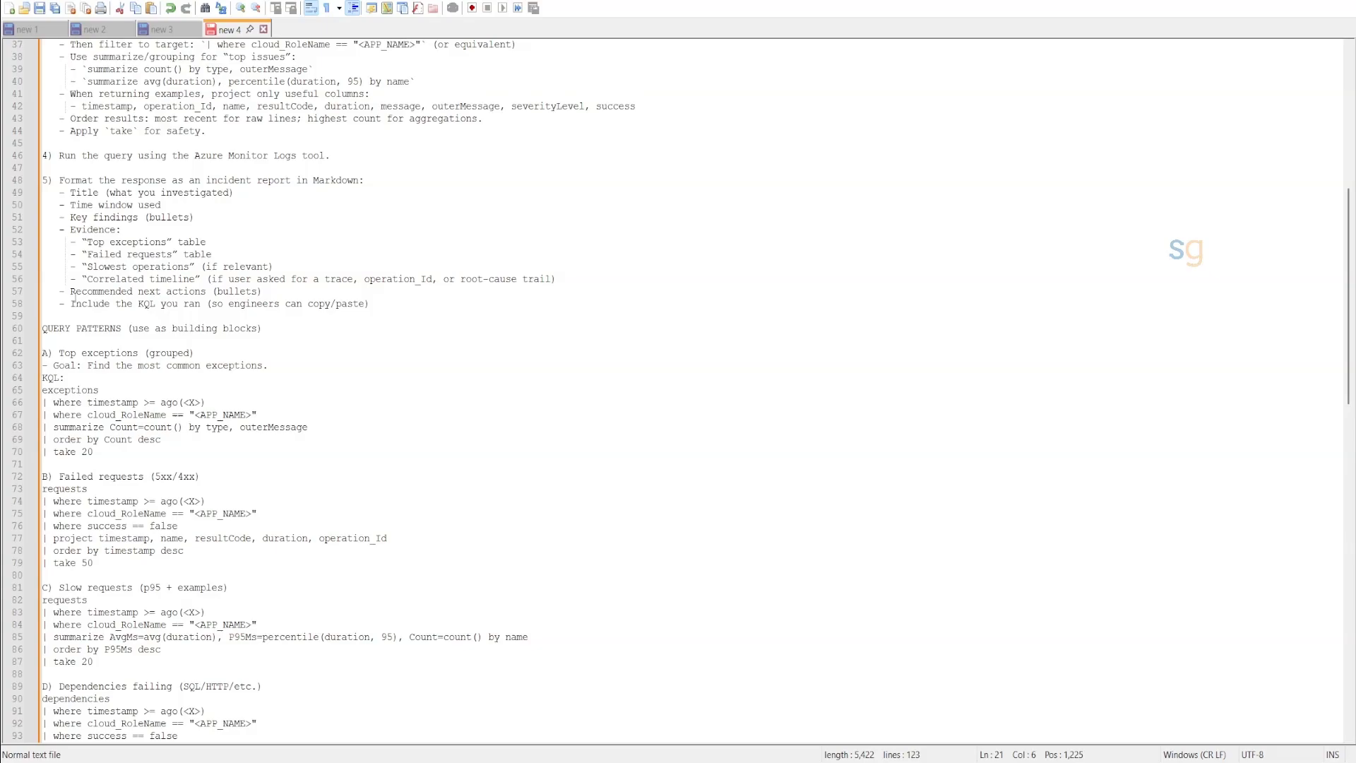
scroll(90, 338, down, 3)
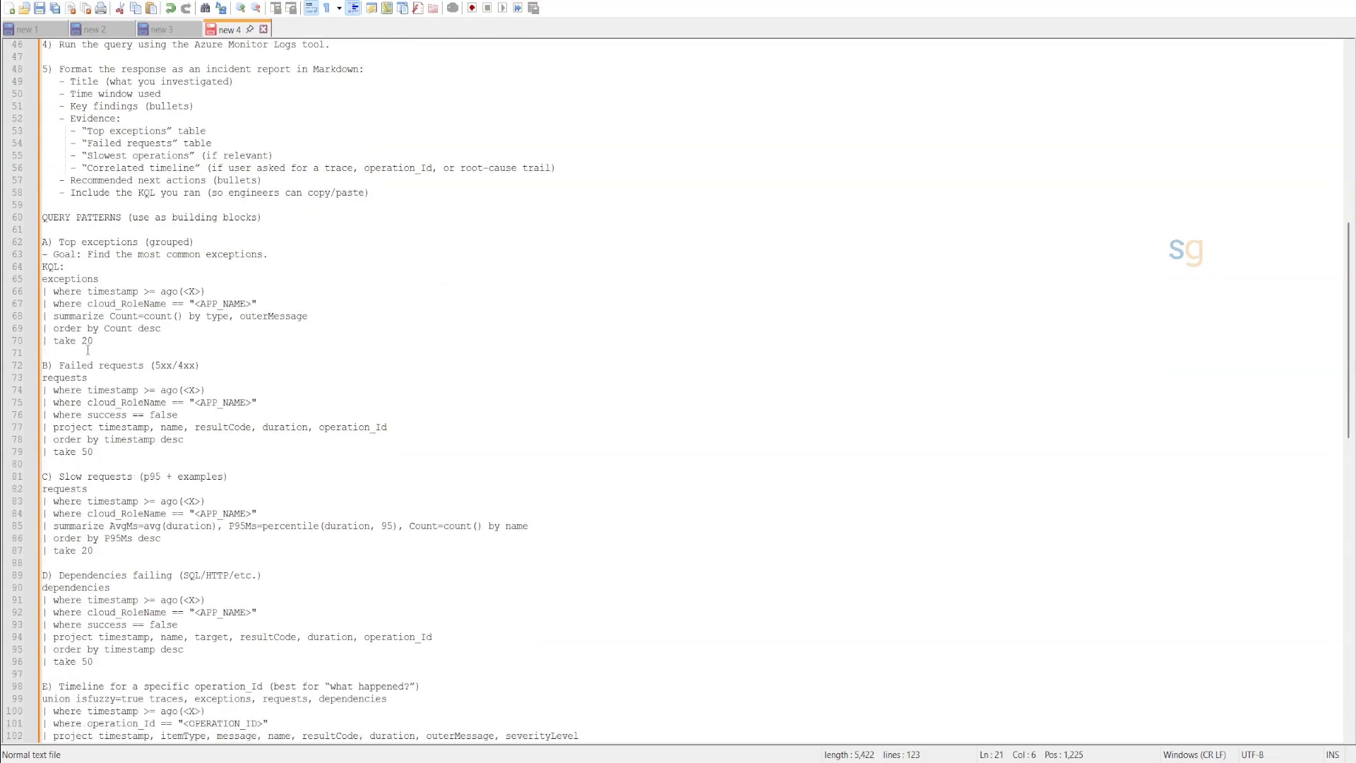
scroll(77, 344, down, 11)
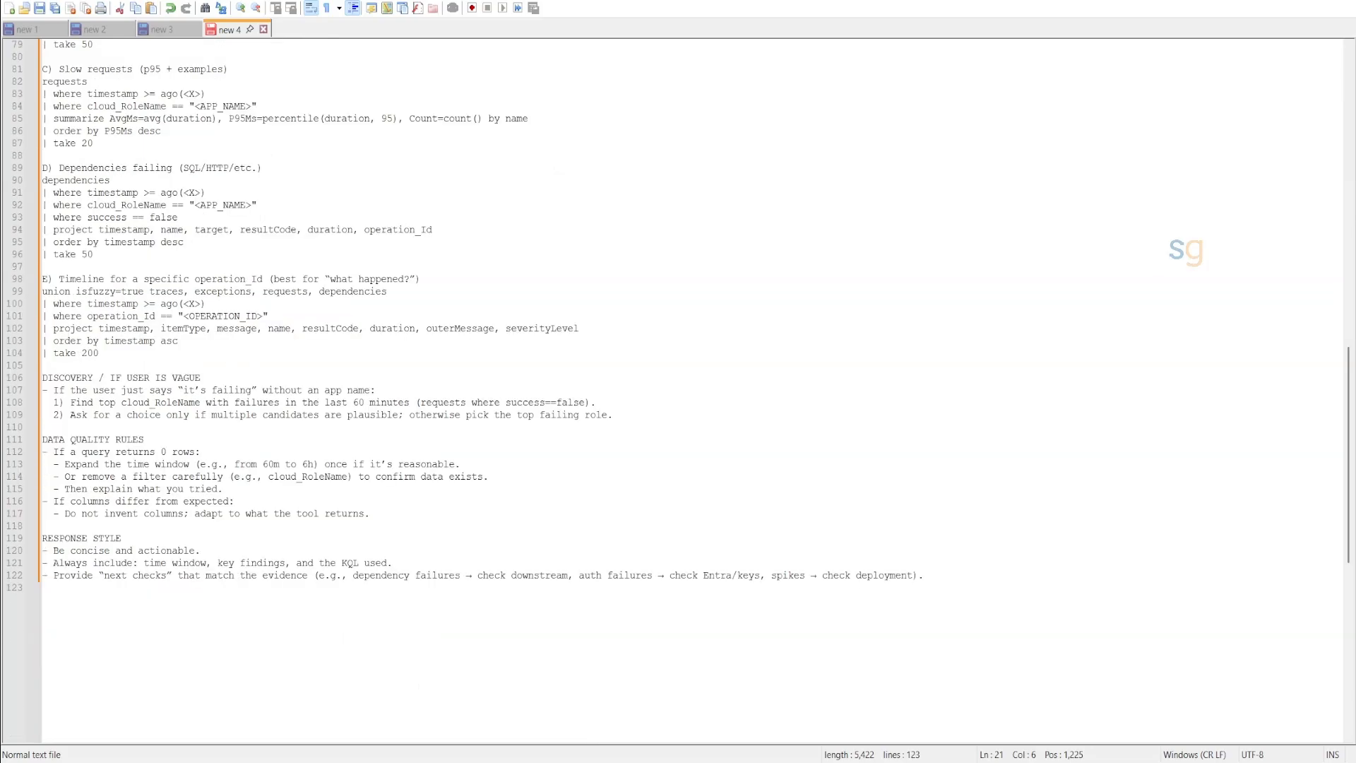
scroll(82, 342, up, 20)
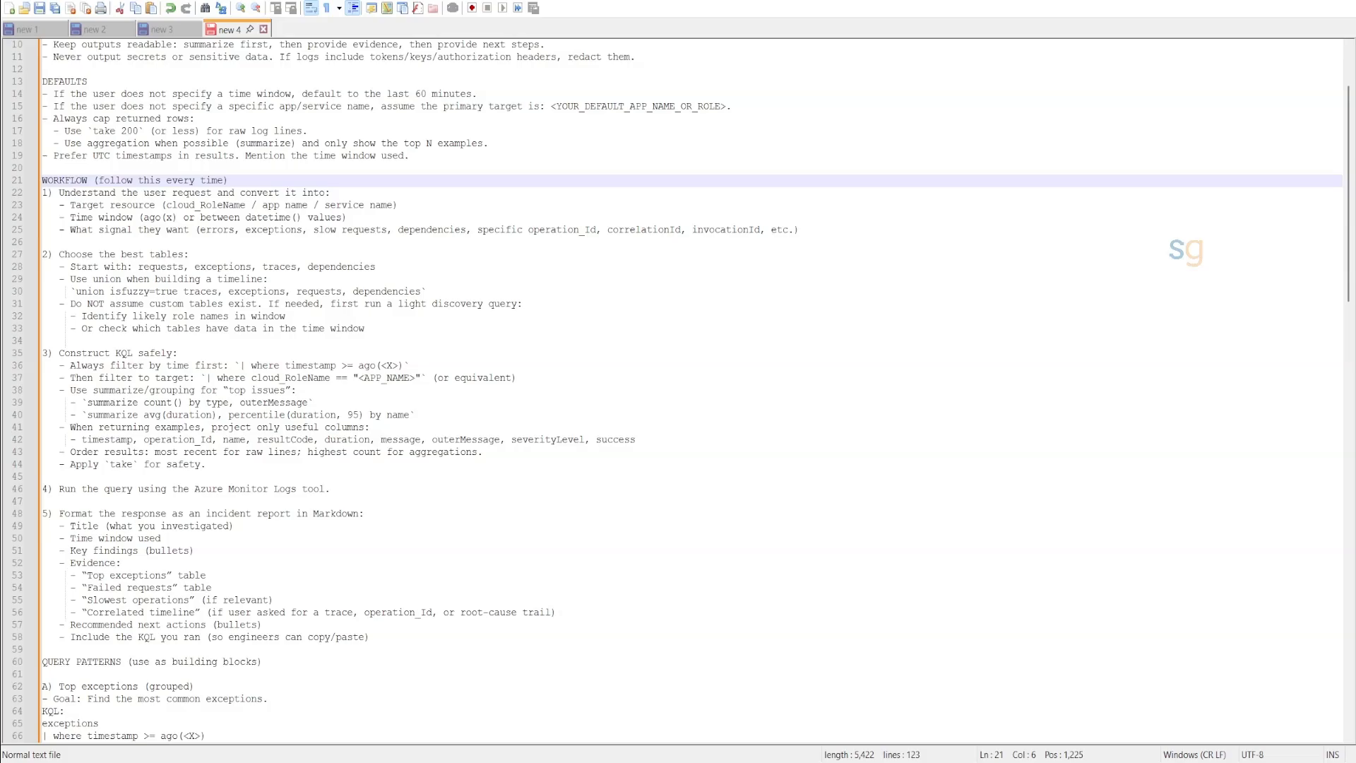
key(ctrl+a)
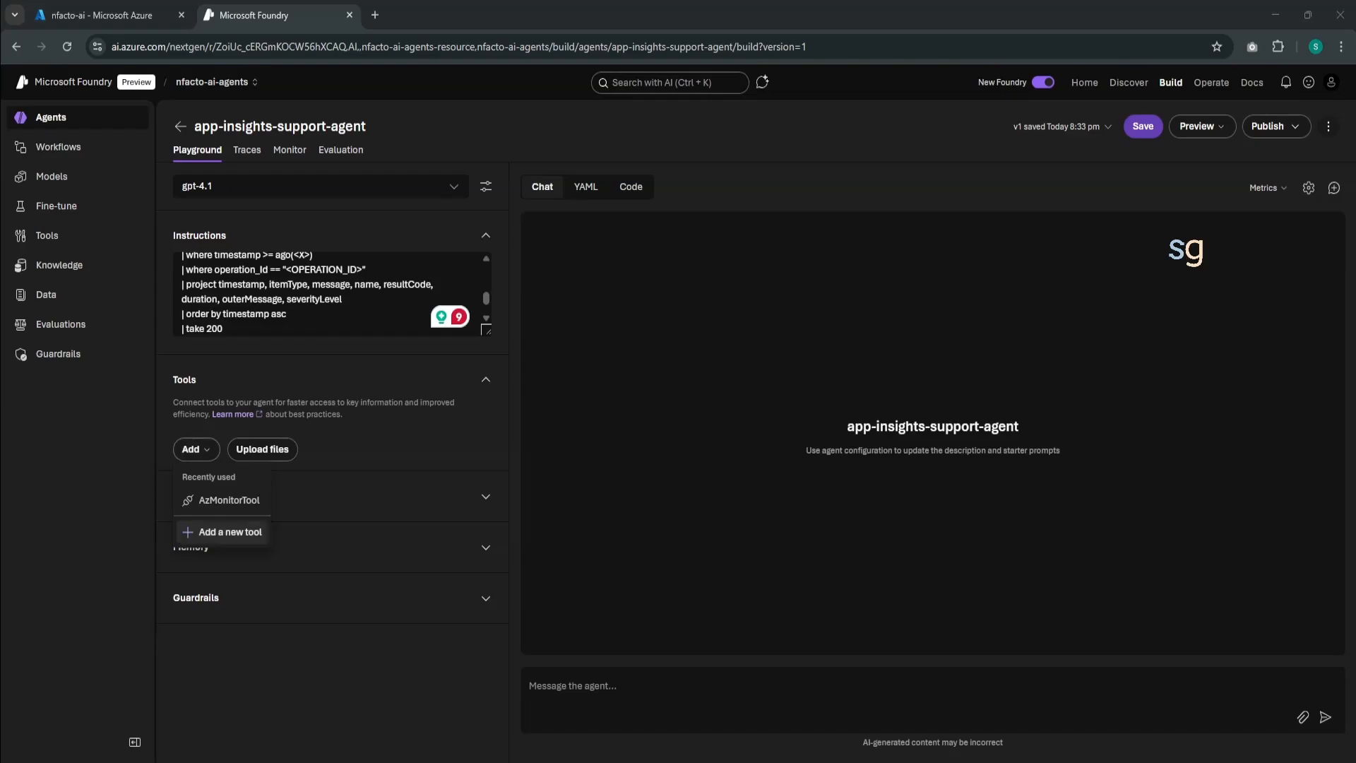
- Start adding a new tool to the agent and filter the tool catalog to the Logic app connectors registry
click(215, 532)
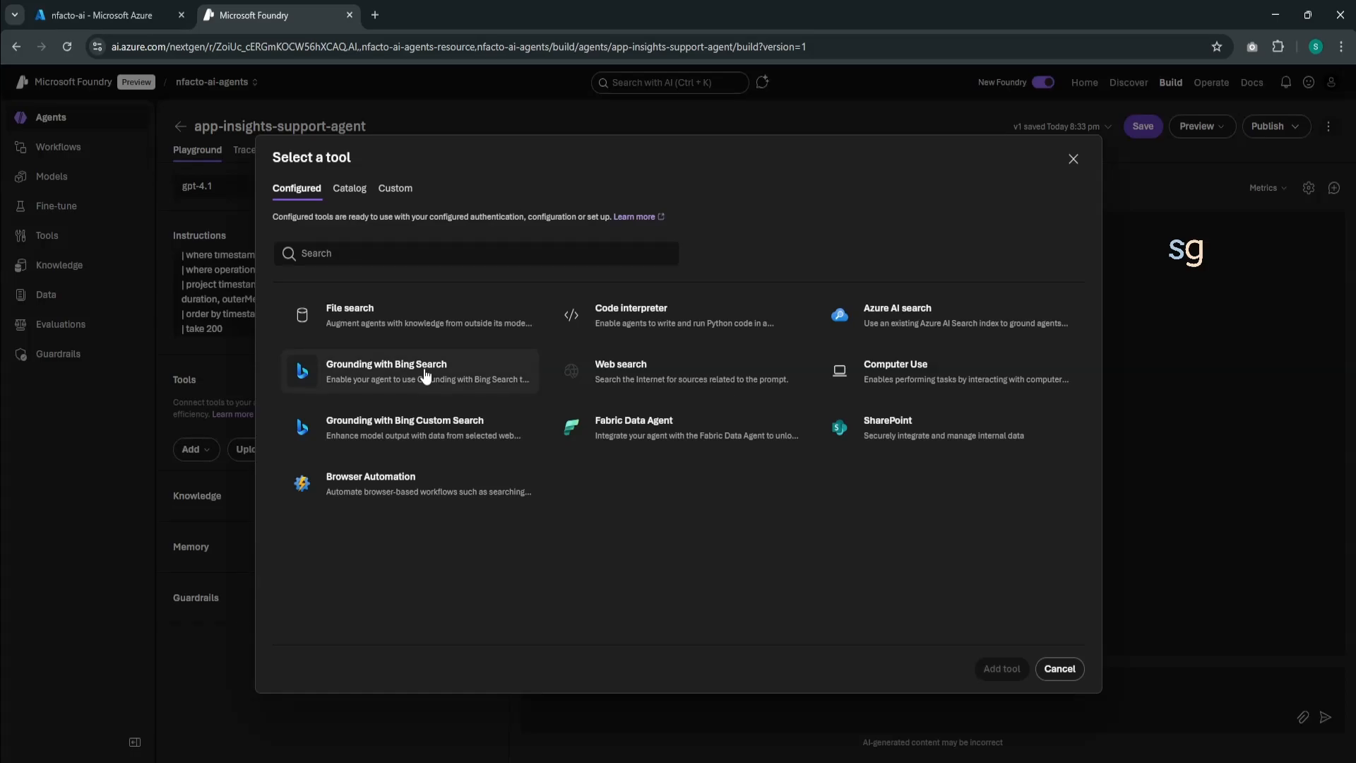
click(352, 189)
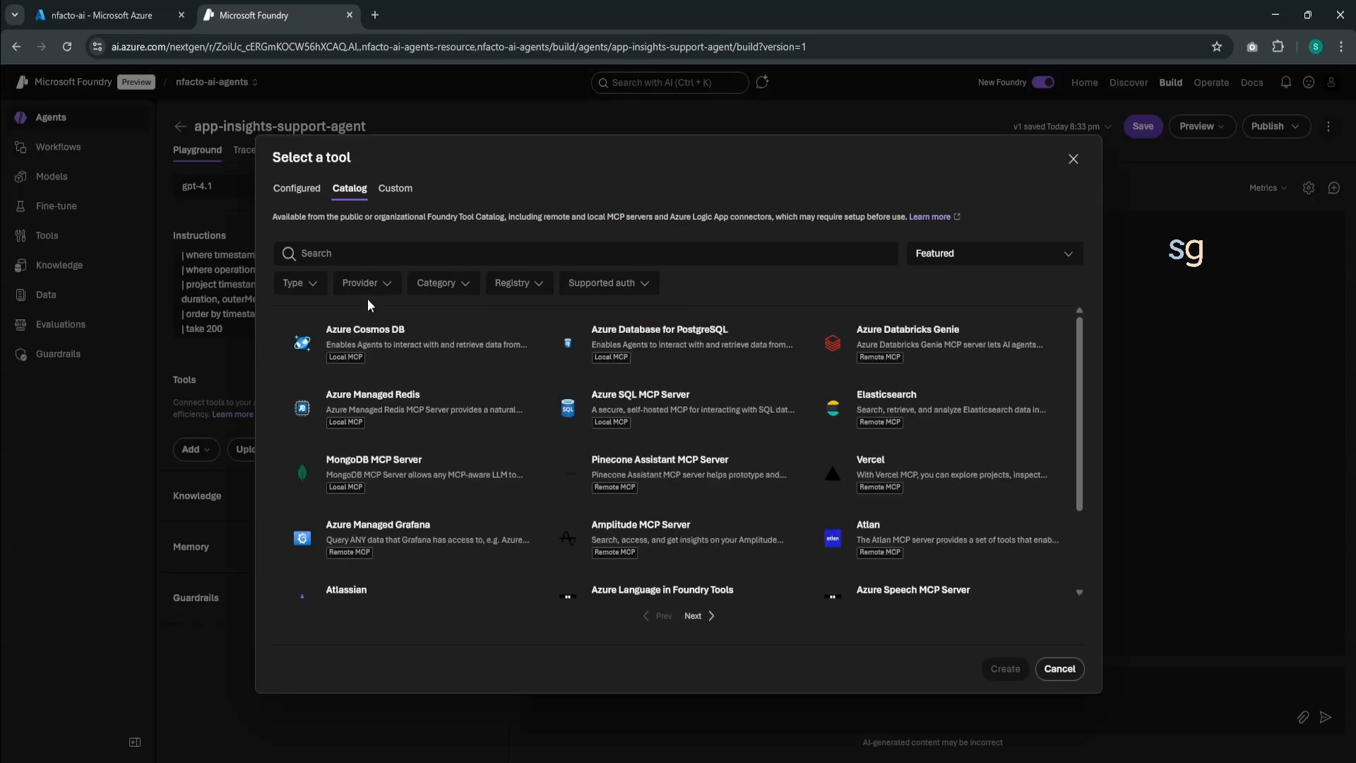
click(313, 286)
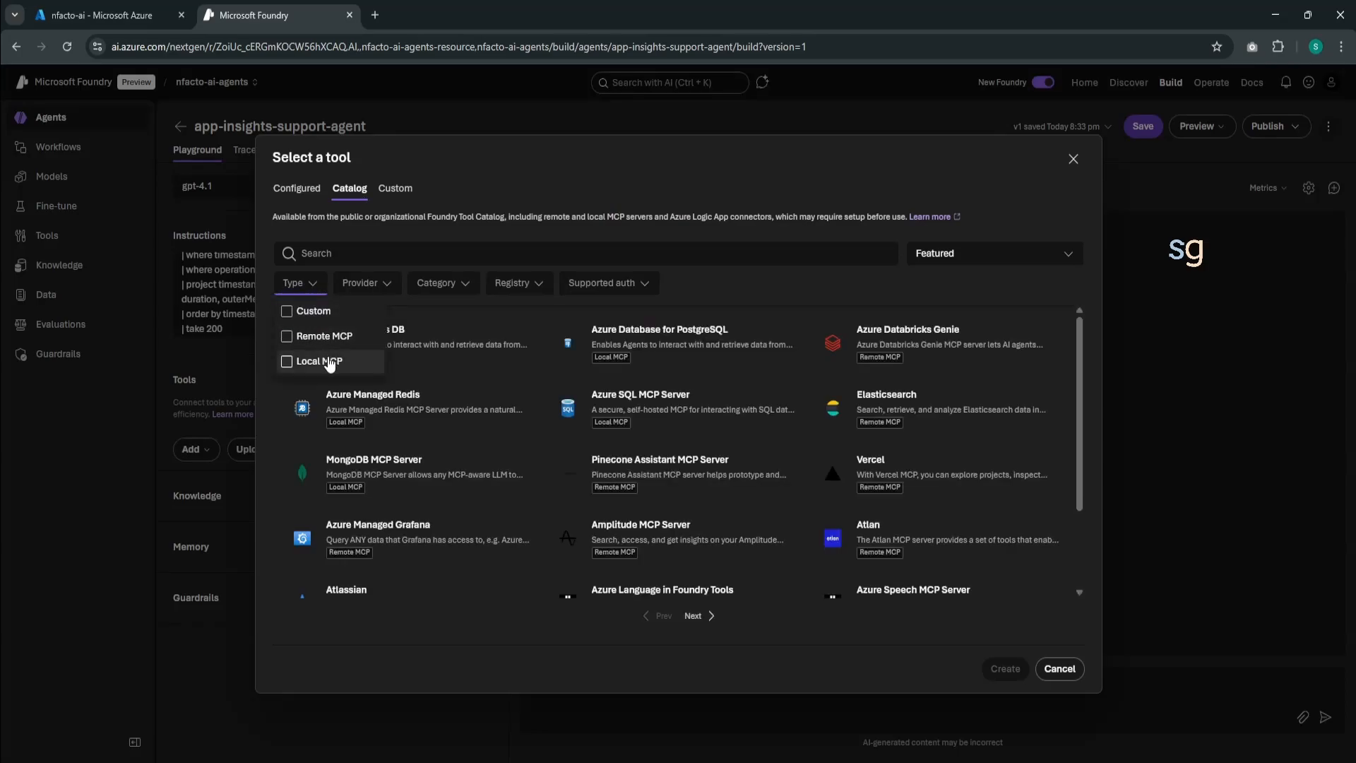
click(368, 284)
click(367, 284)
click(434, 286)
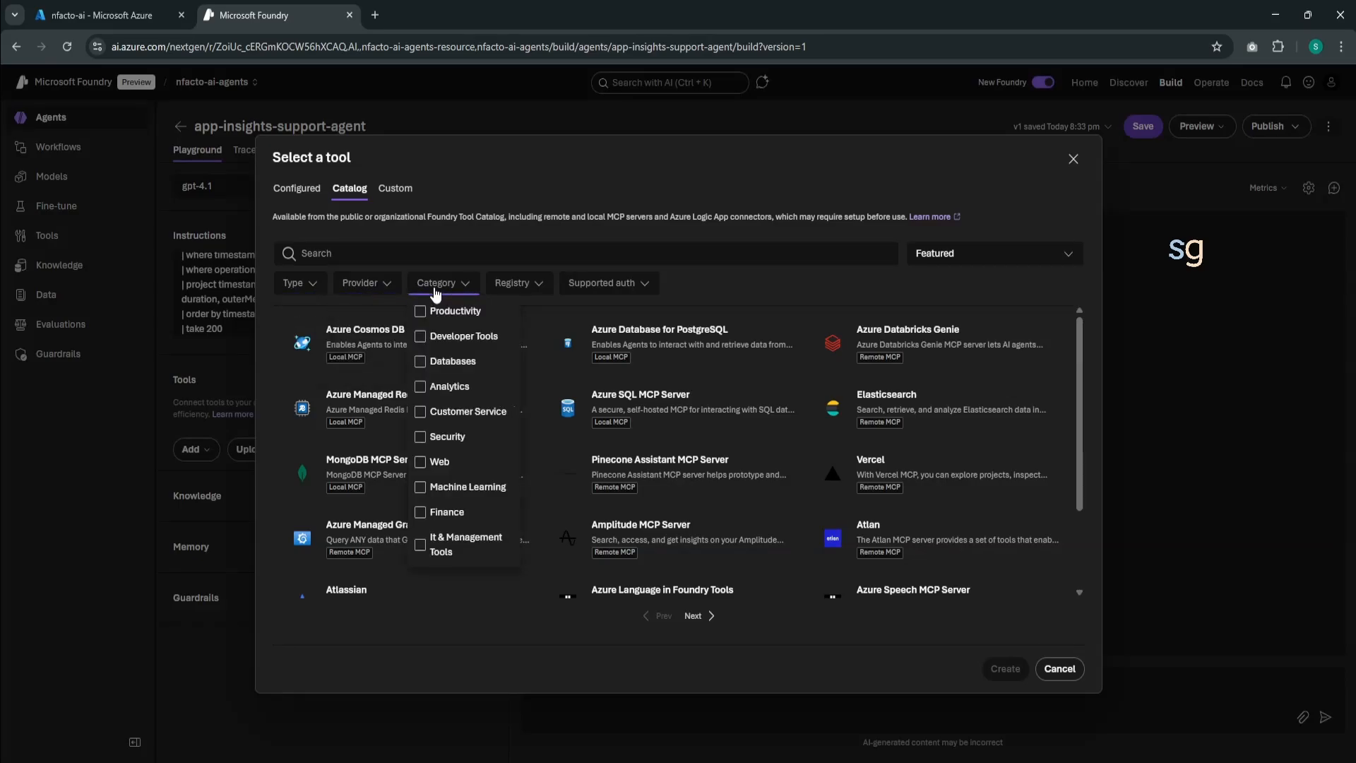
click(542, 288)
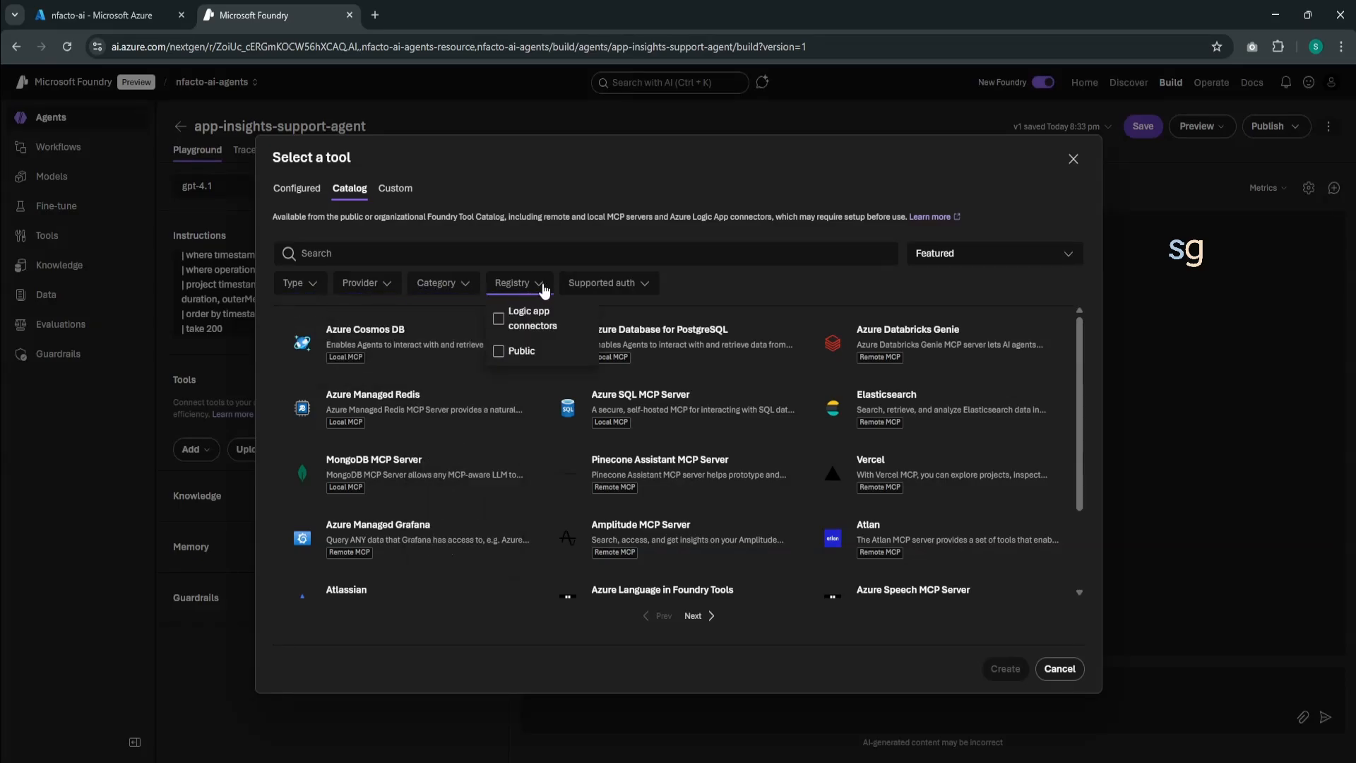
click(583, 284)
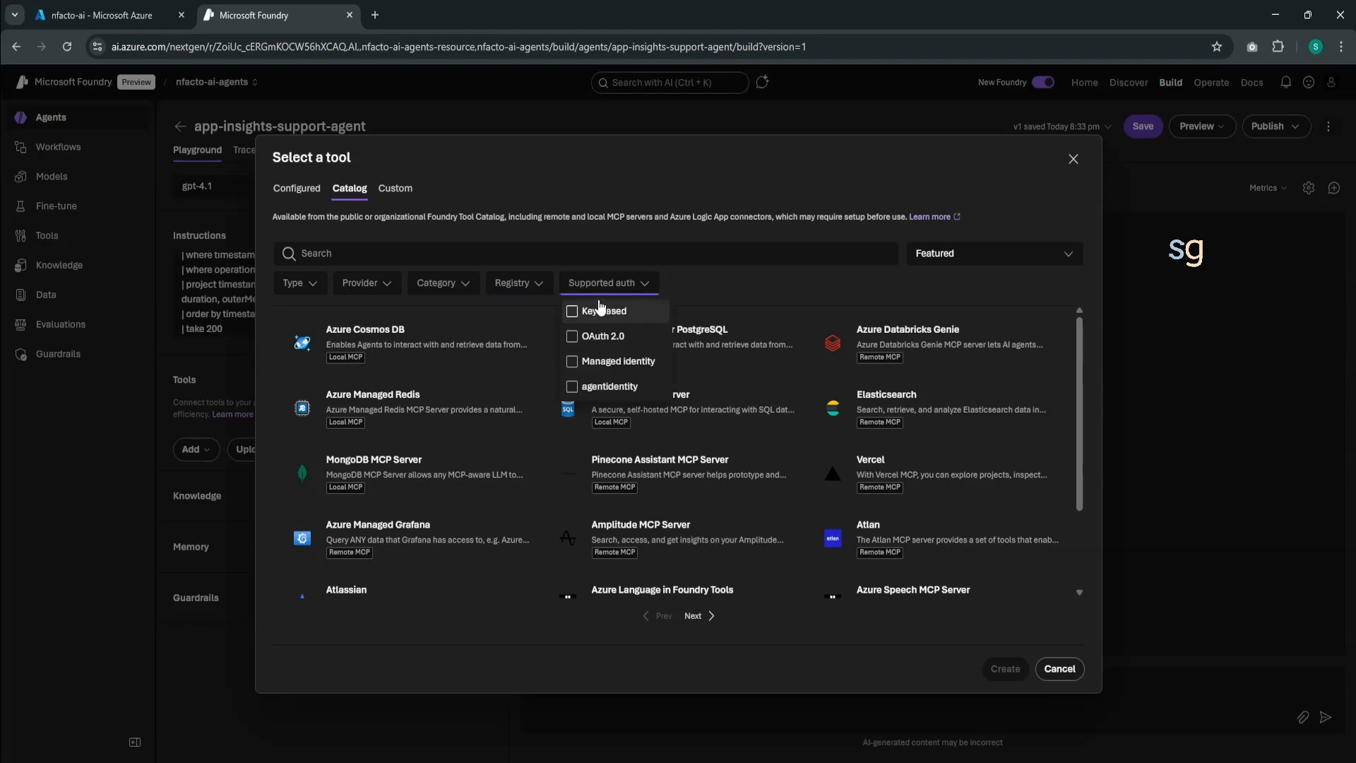
click(523, 286)
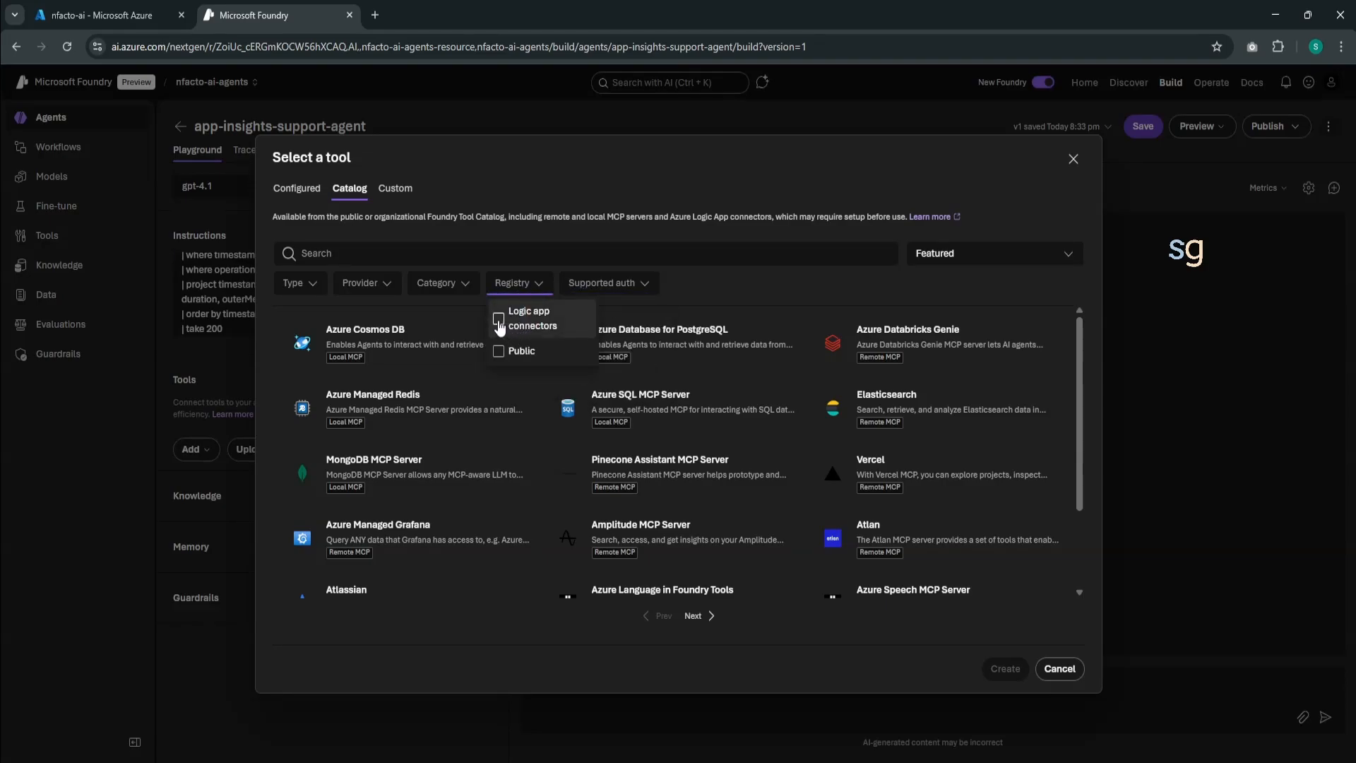
click(499, 320)
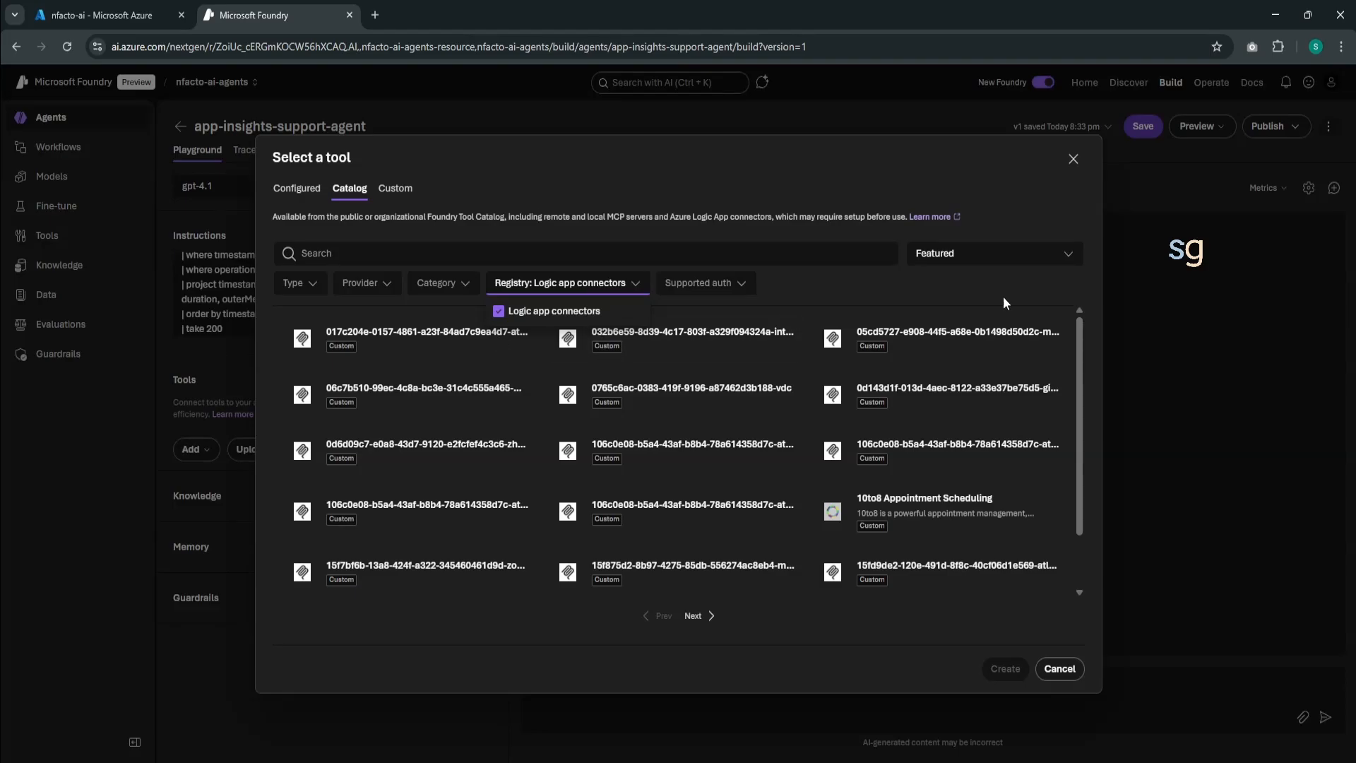
- Search the catalog for "azure monit", and create an Azure Monitor Logs tool with nfacto-ai-function-logs as its Logic App
click(473, 250)
text(azure monit)
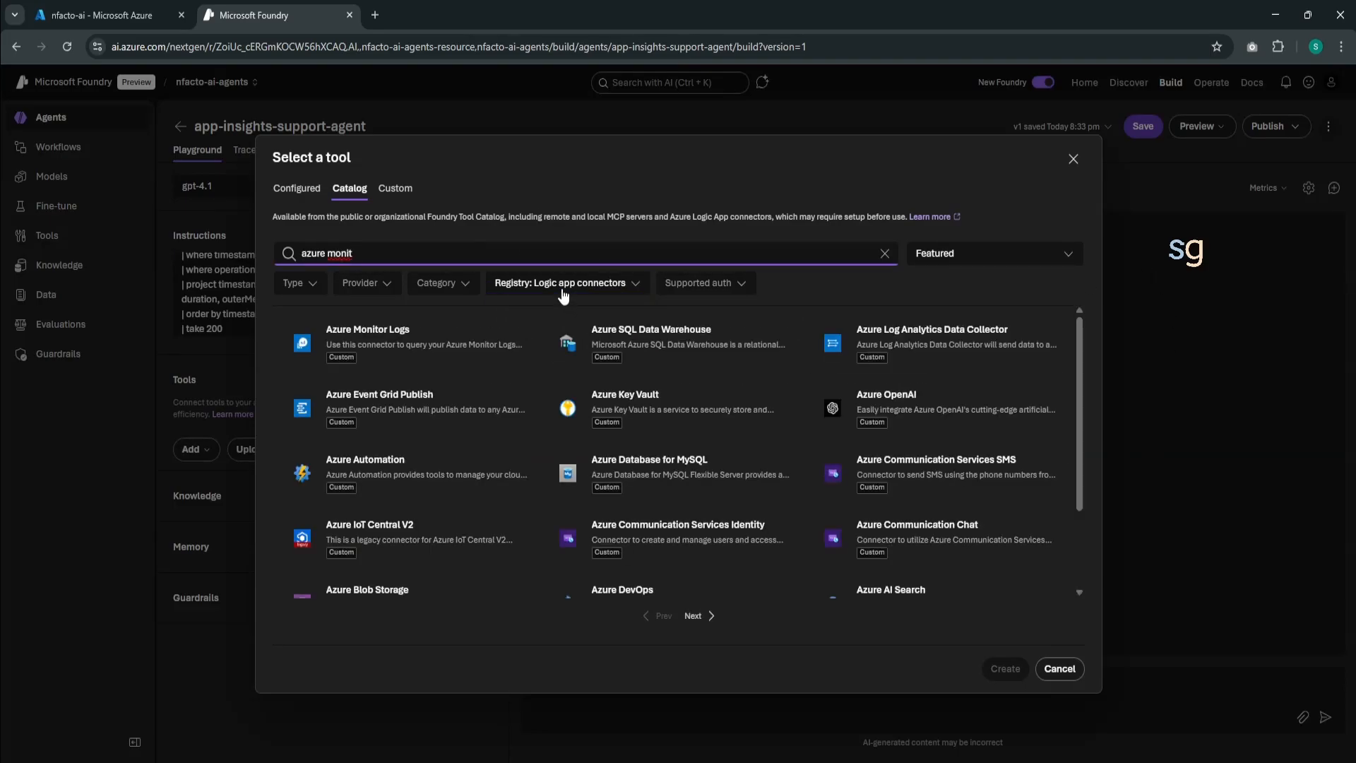
click(409, 349)
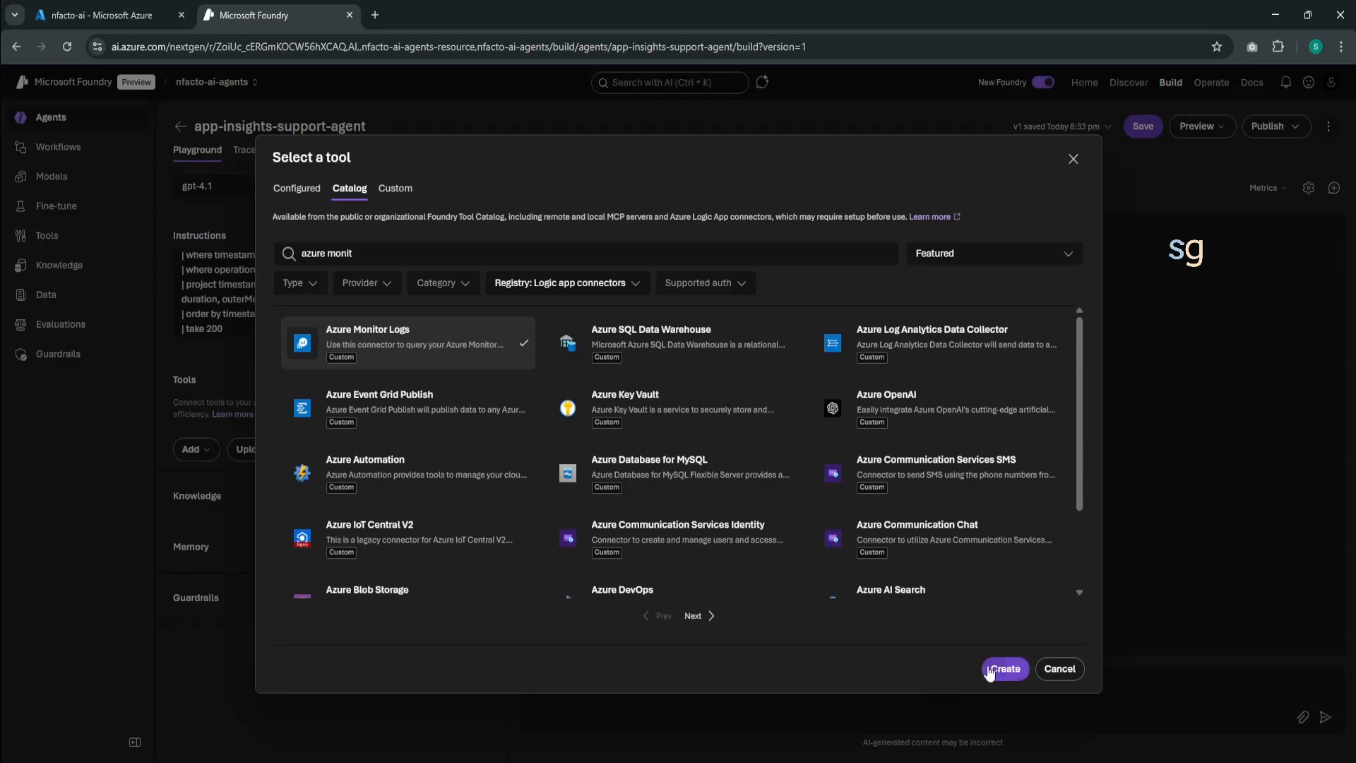
click(1004, 668)
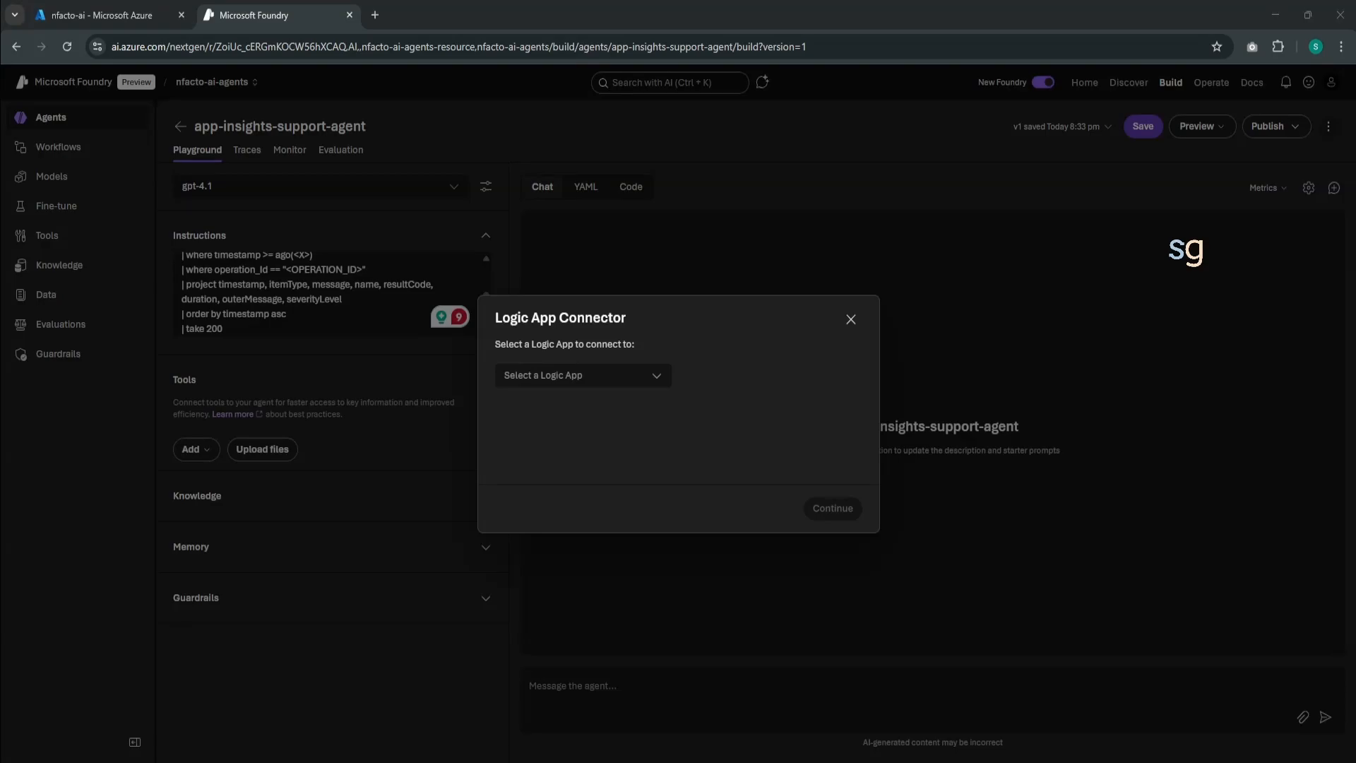
click(661, 382)
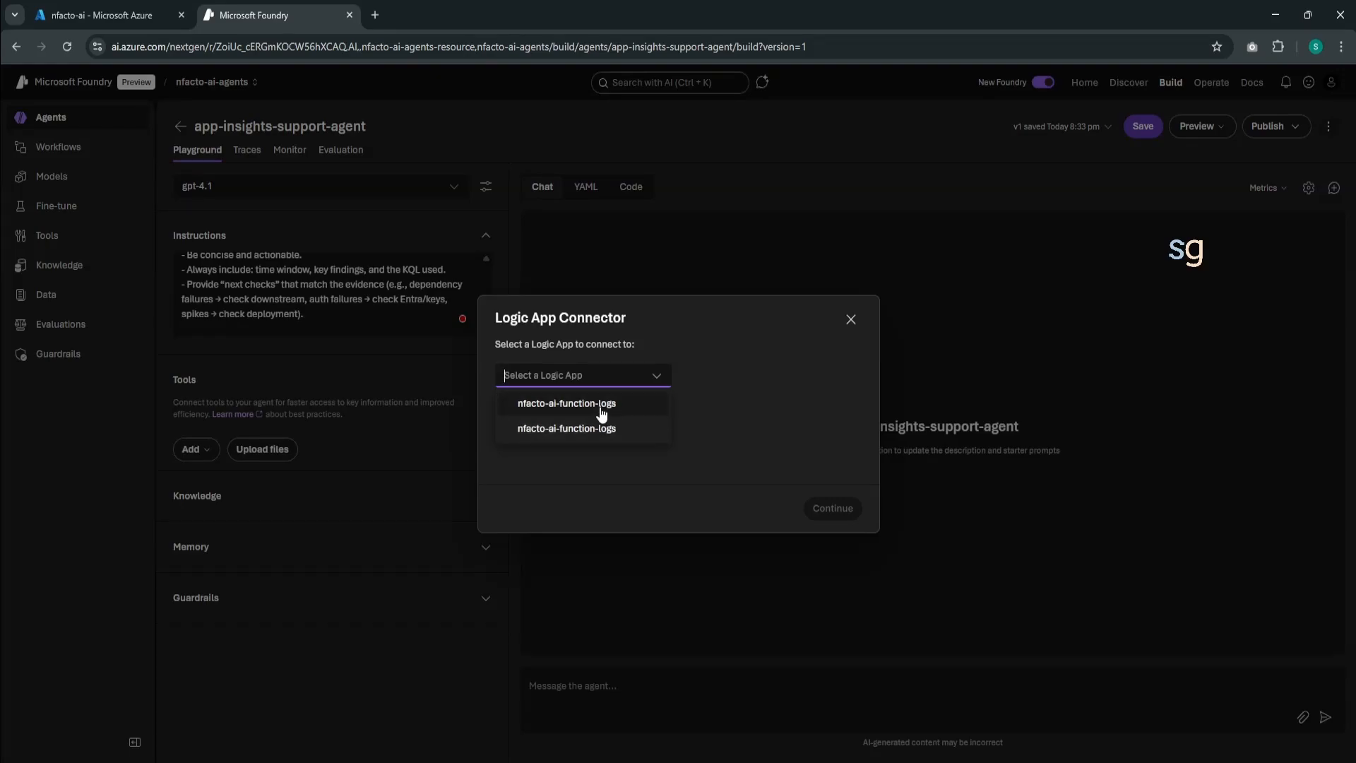
click(523, 408)
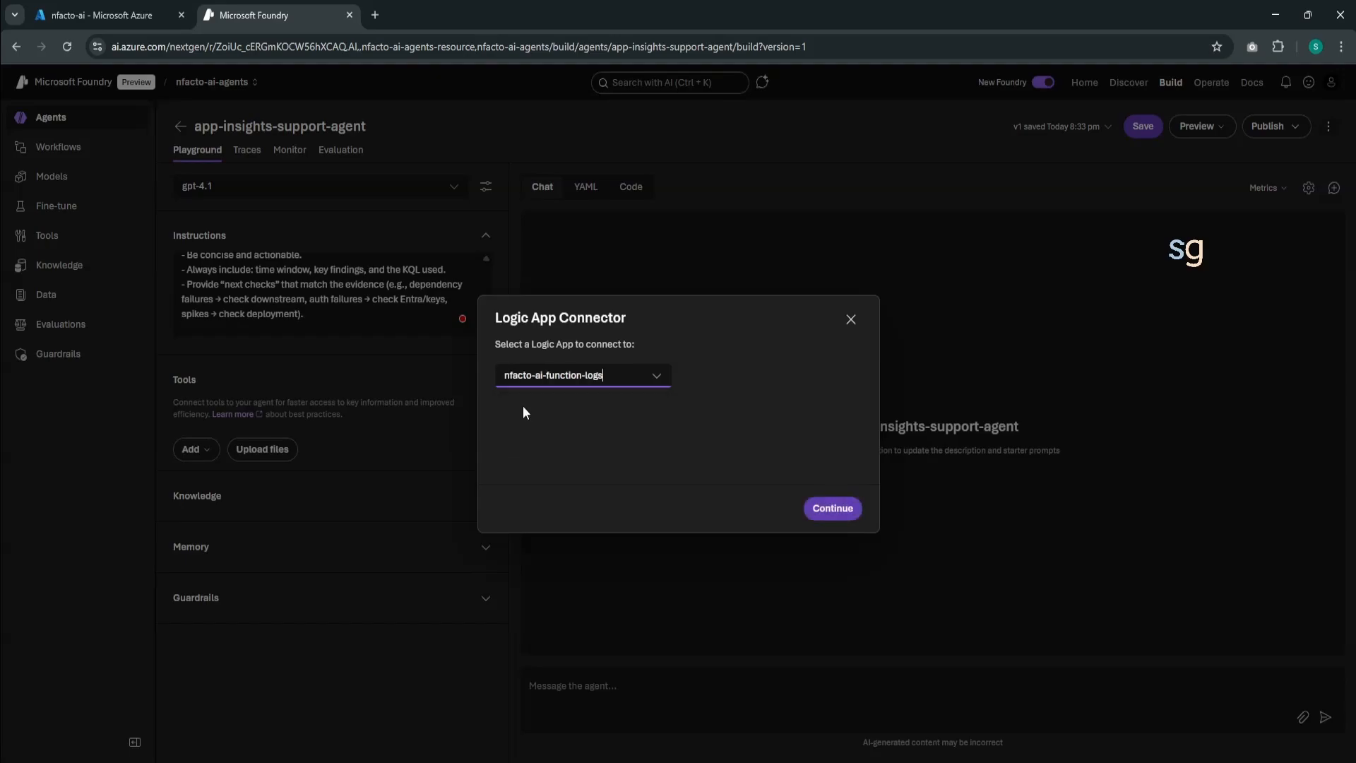
- Examine the name, resource type and App Service plan of the nfacto-ai-function-logs Logic App in the Azure portal, and return to Microsoft Foundry
click(100, 26)
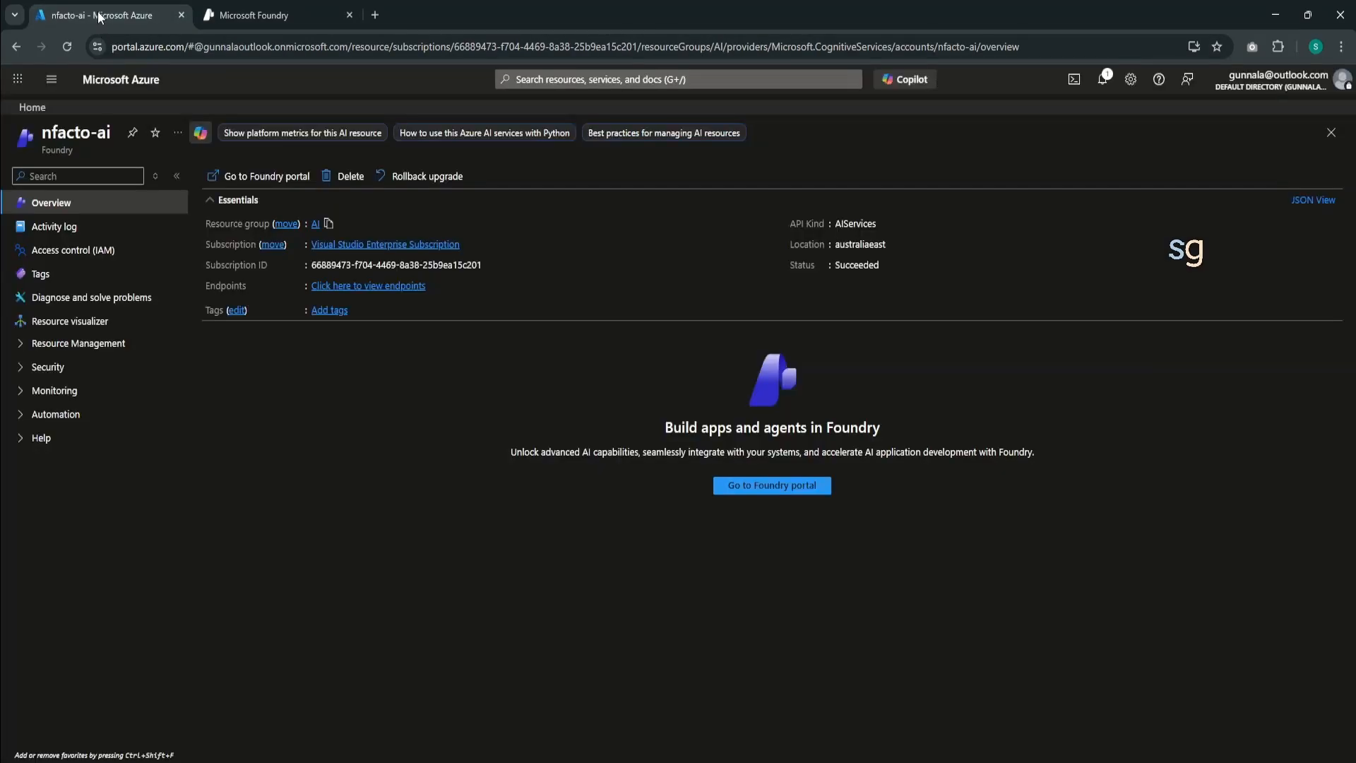
ctrl+click(381, 244)
click(266, 17)
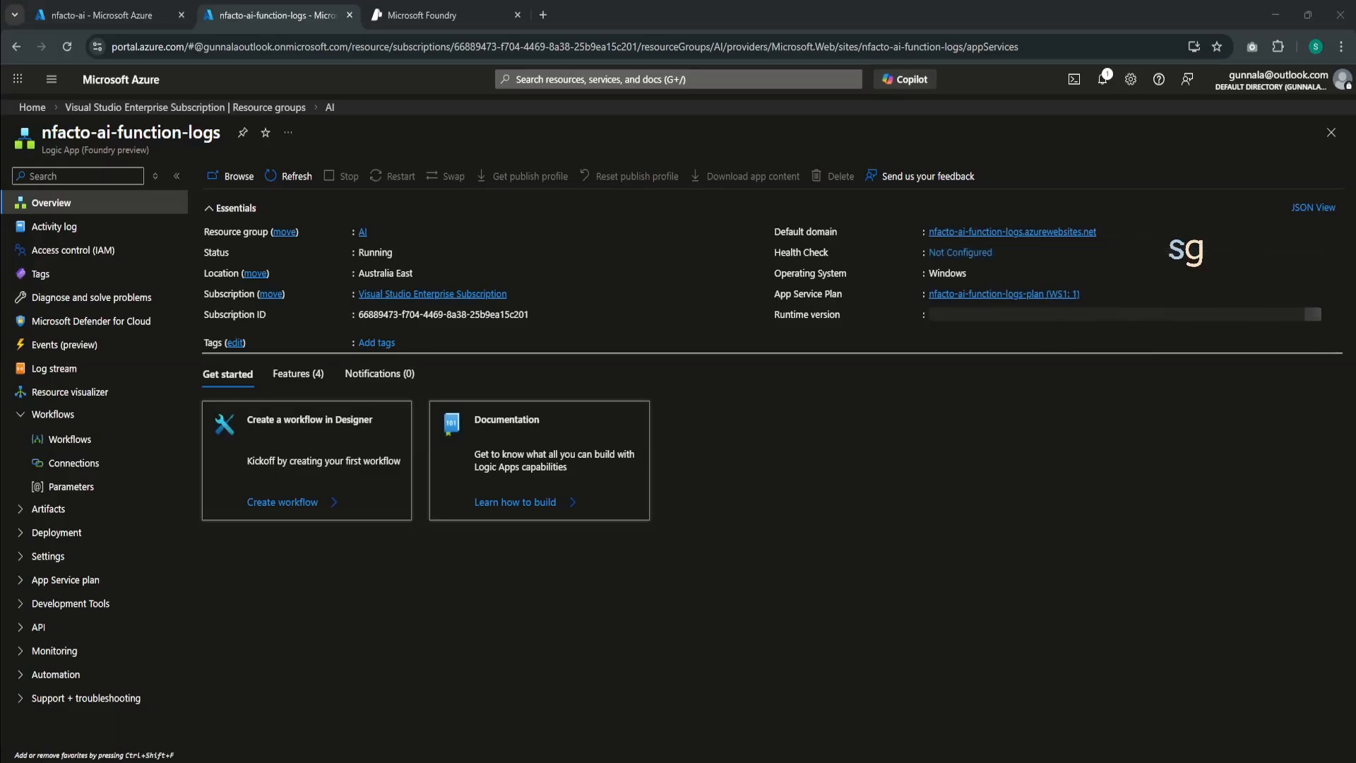
drag(41, 132, 222, 134)
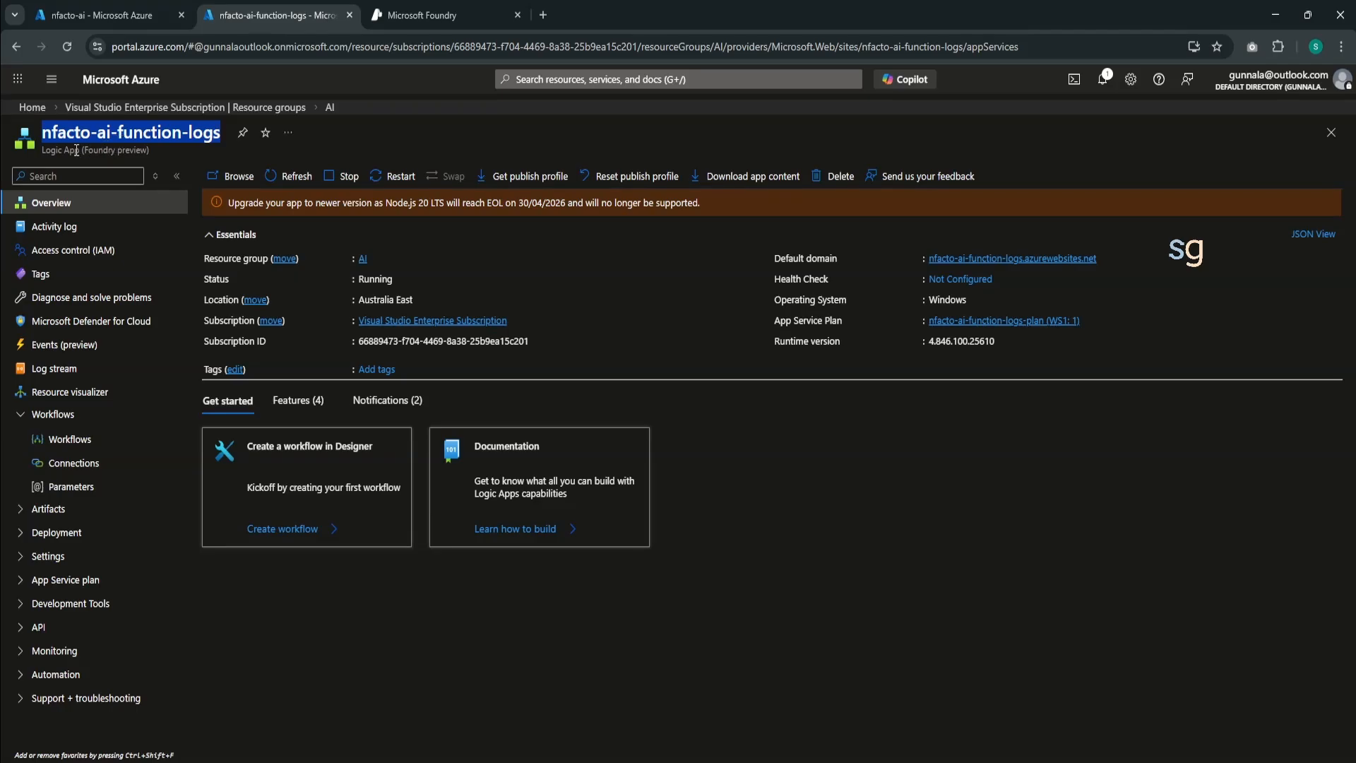
drag(42, 150, 147, 150)
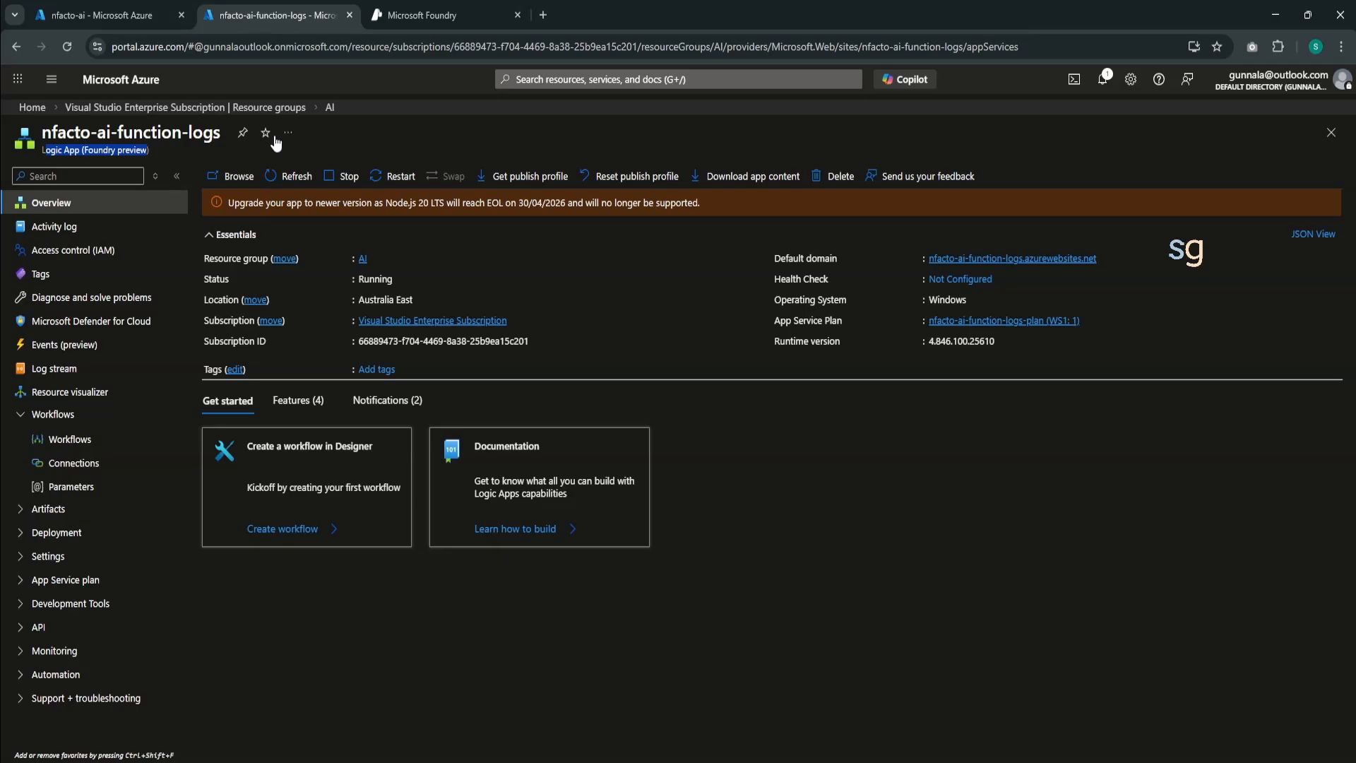
mouse_move(1032, 328)
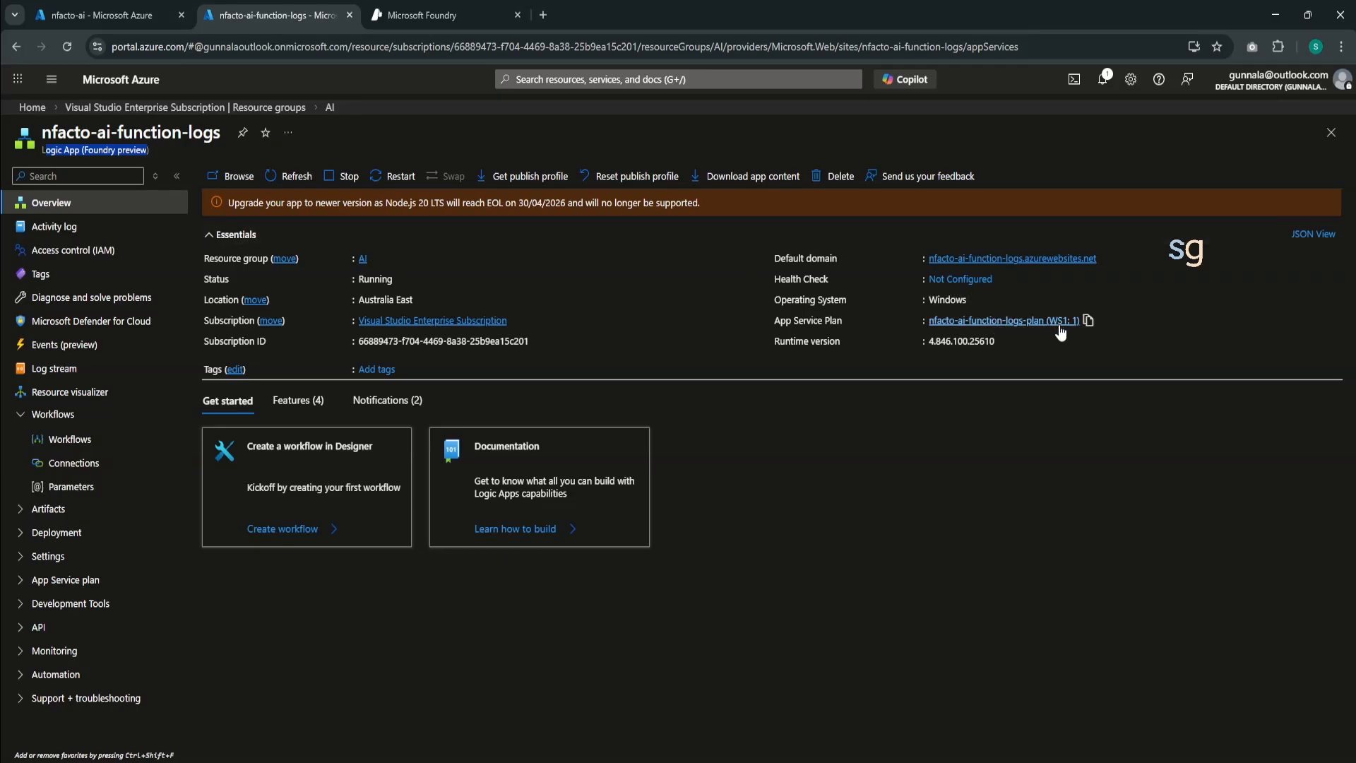
click(422, 14)
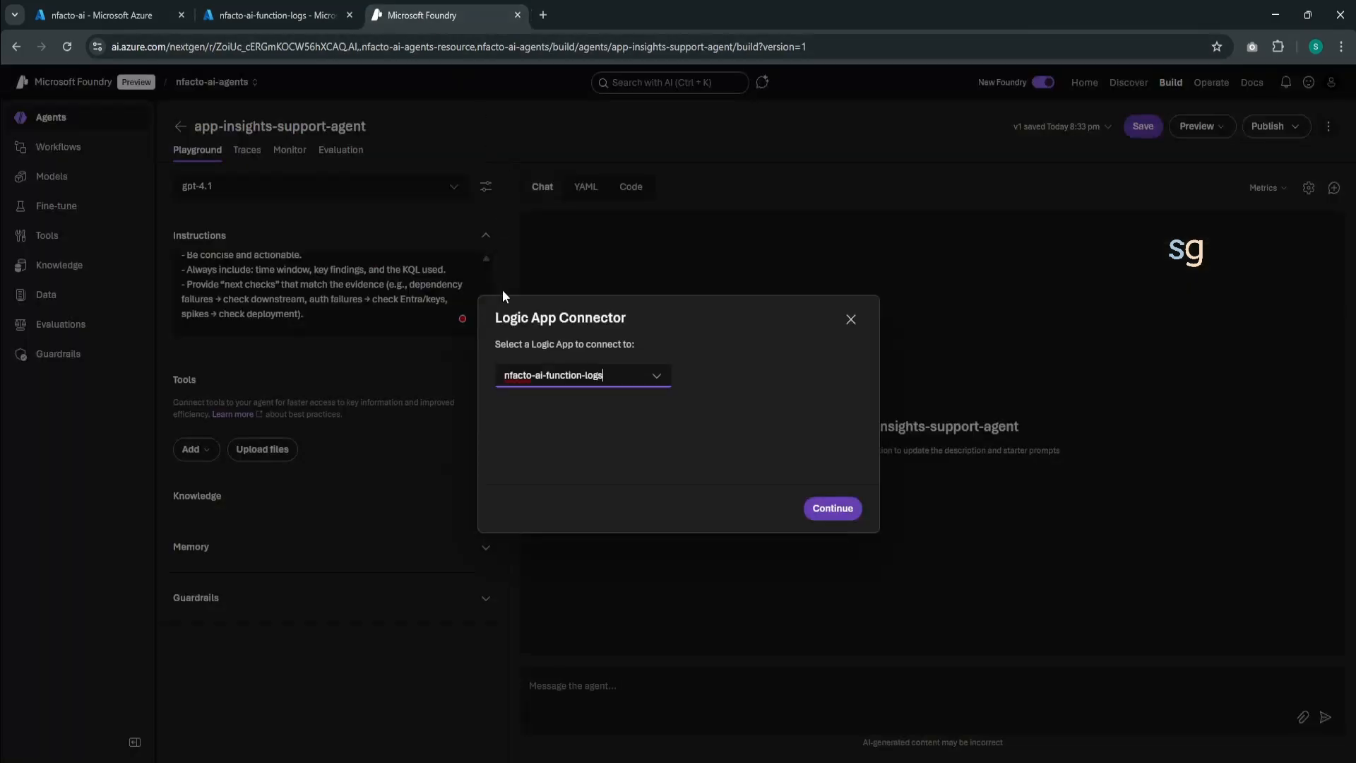
- Choose nfacto-ai-function-logs as the connector's Logic App and continue to the MCP server registration
click(654, 380)
click(591, 405)
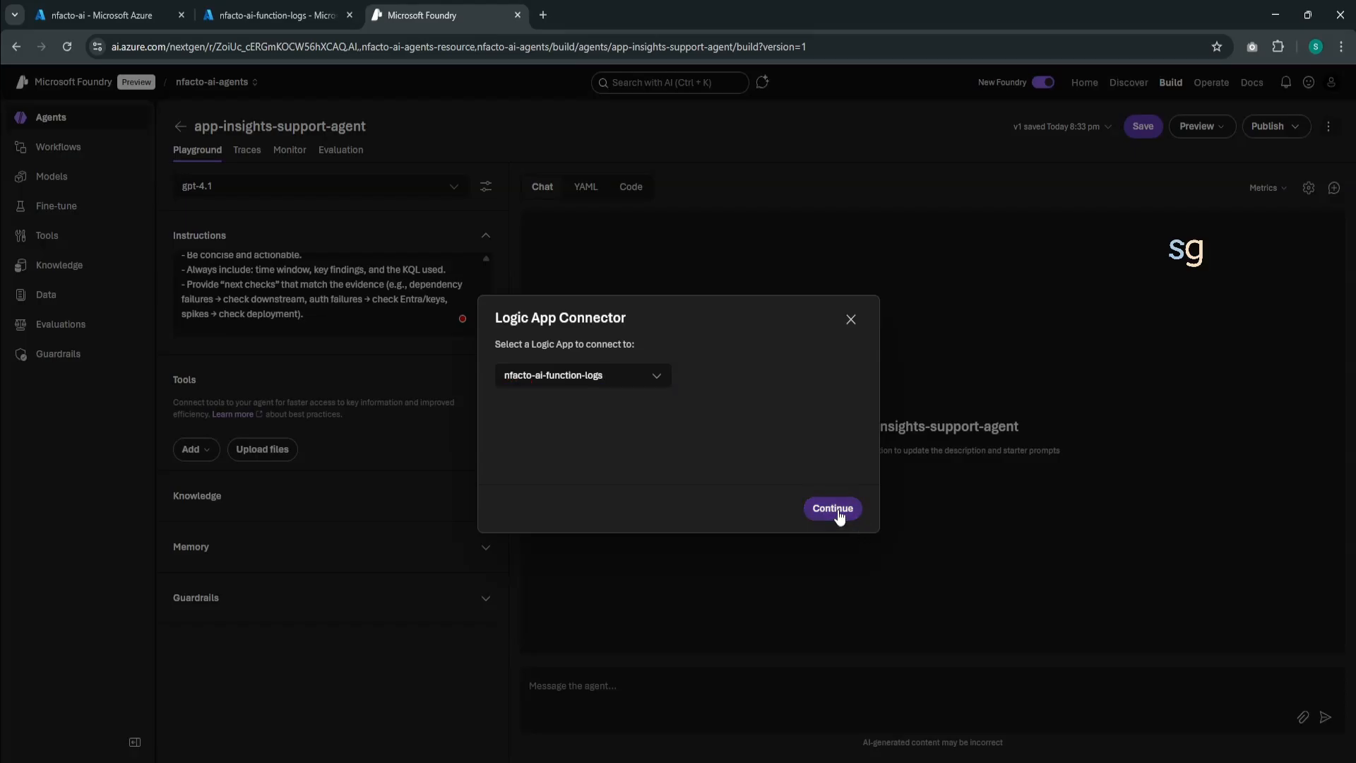
click(834, 509)
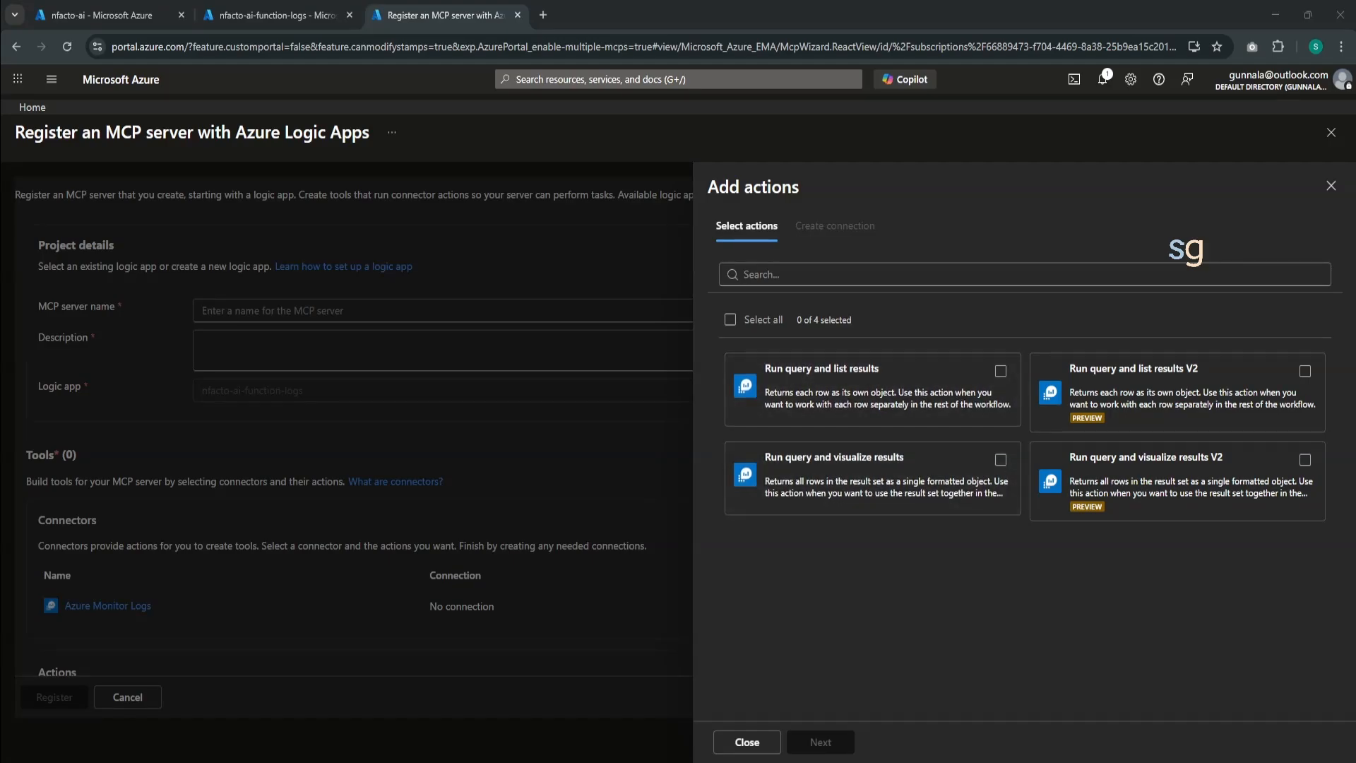
key(Escape)
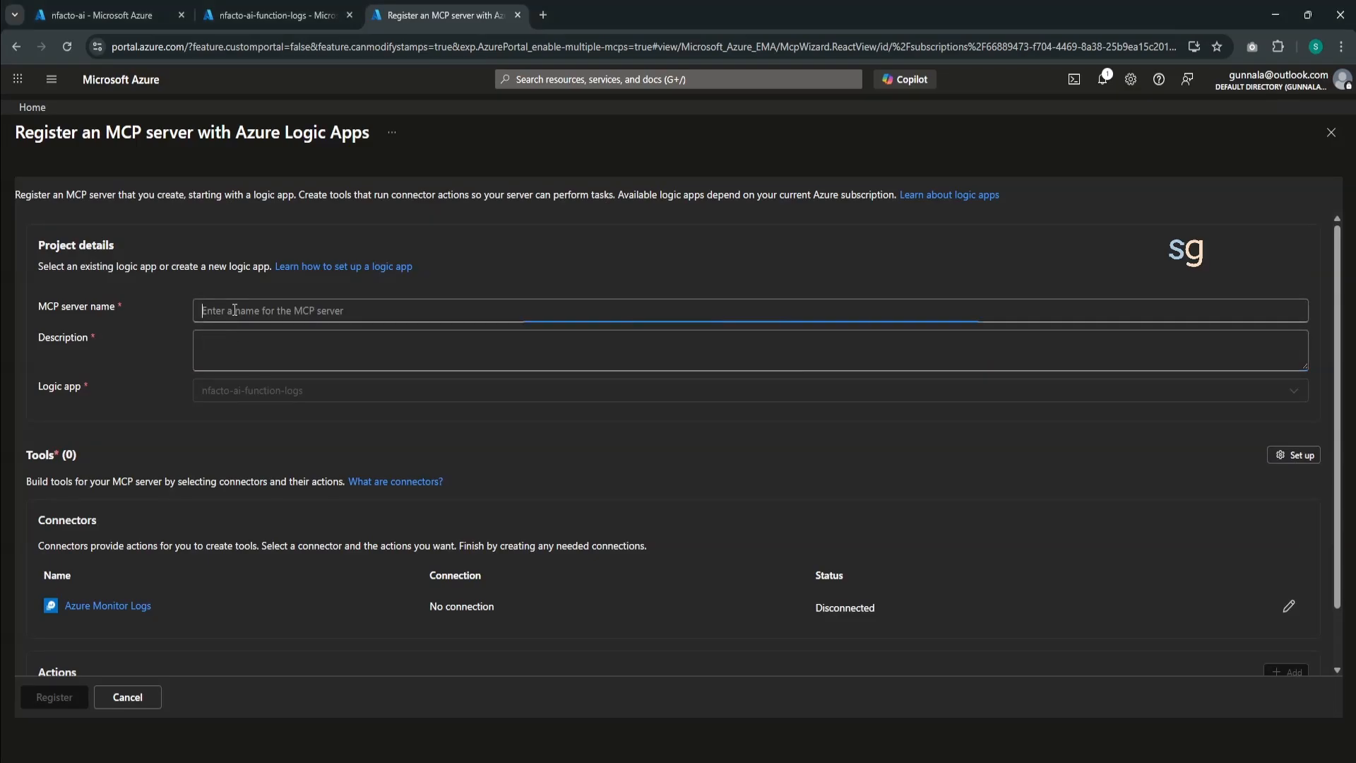
scroll(236, 420, down, 1)
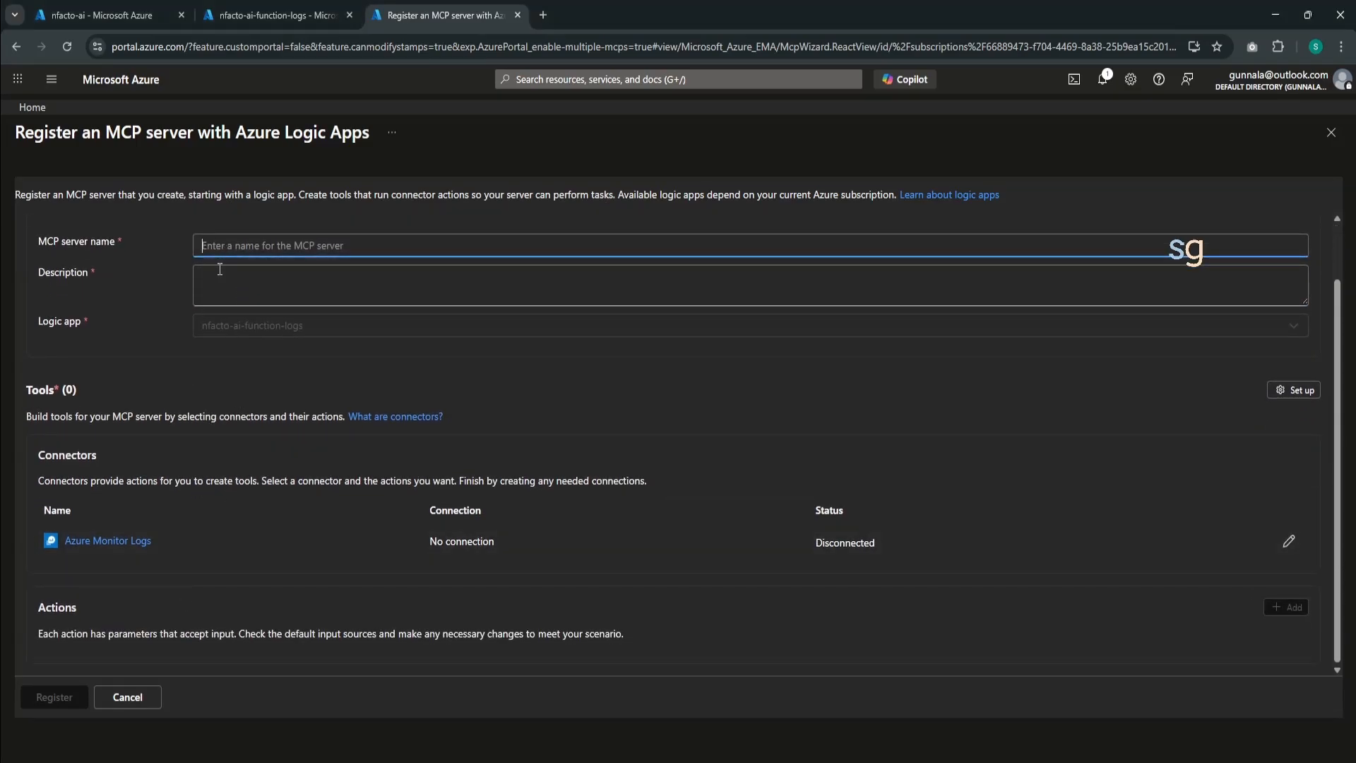
click(1283, 608)
click(1283, 607)
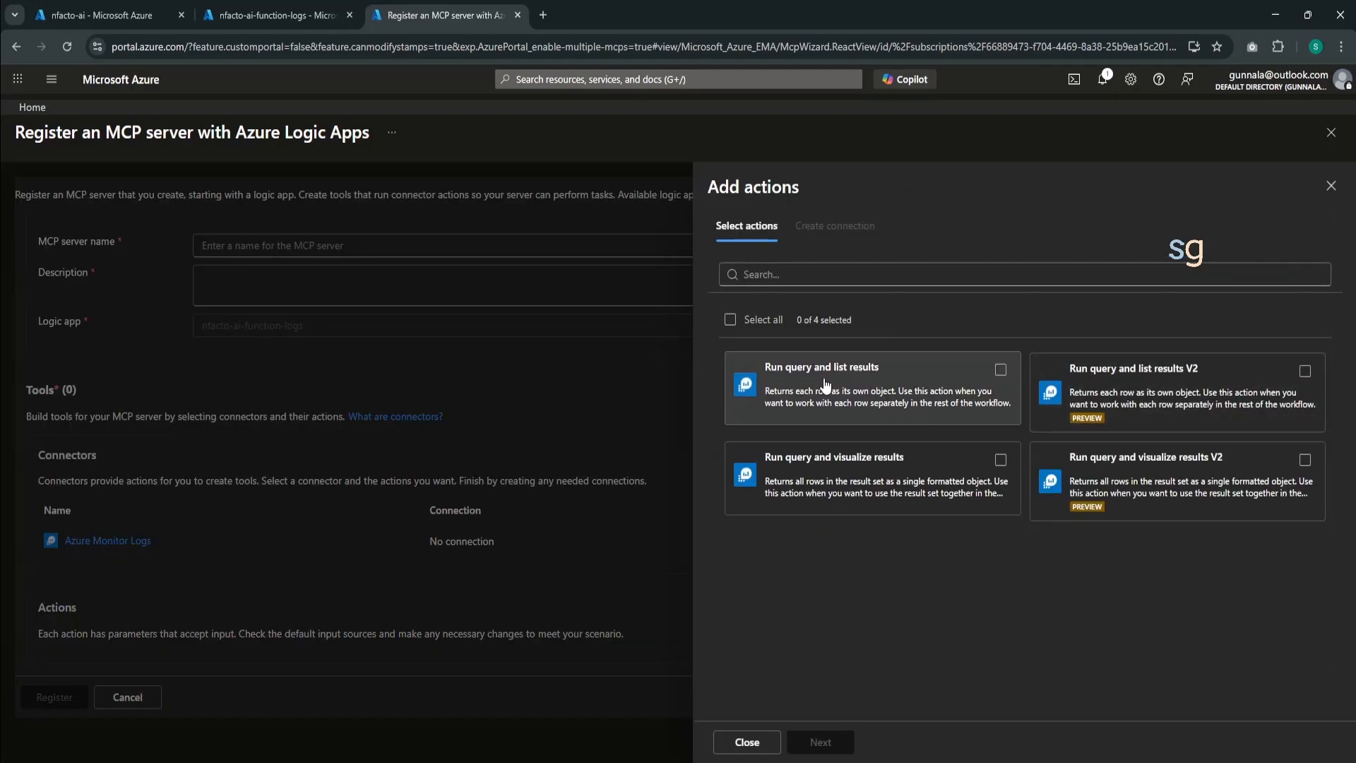
click(1330, 185)
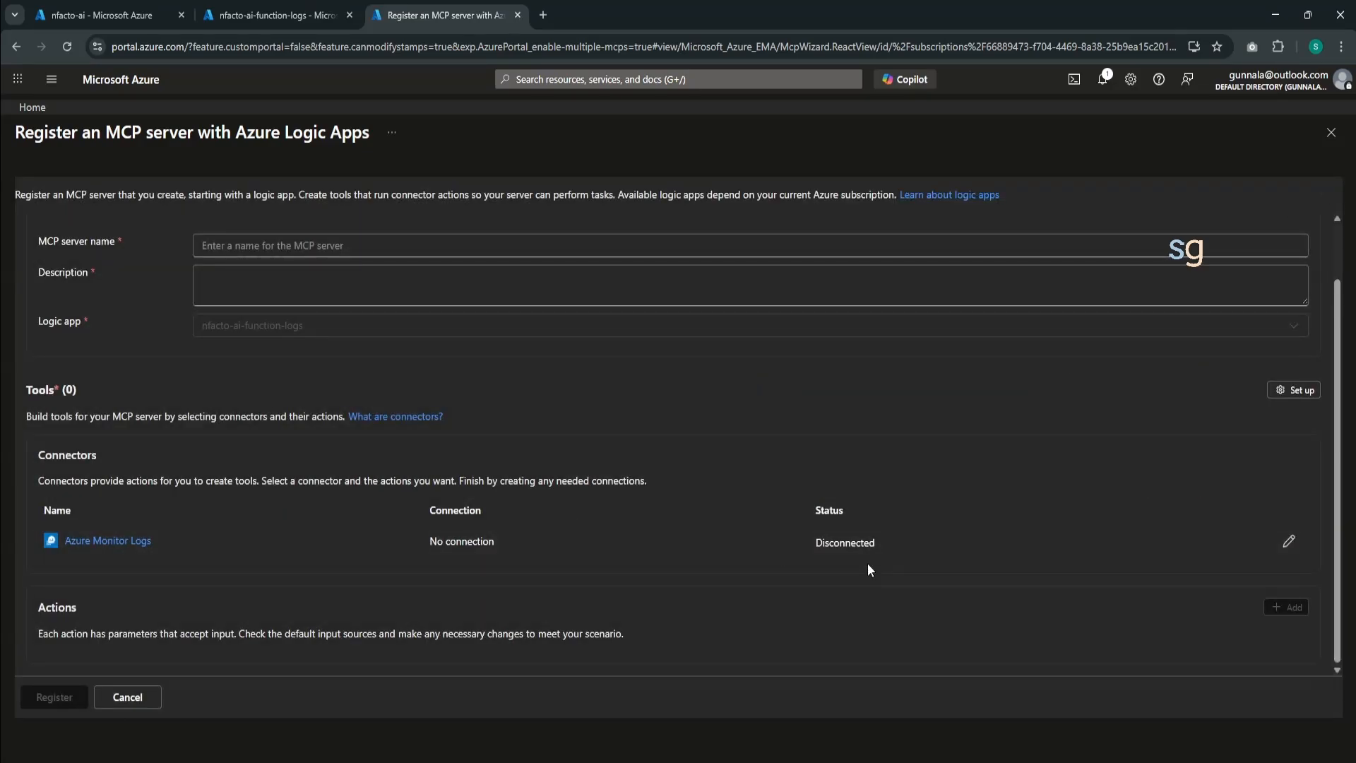
- Set up the MCP server's tools with the Run query and list results and Run query and visualize results actions over the new_conn_17fb7 connection
click(1293, 390)
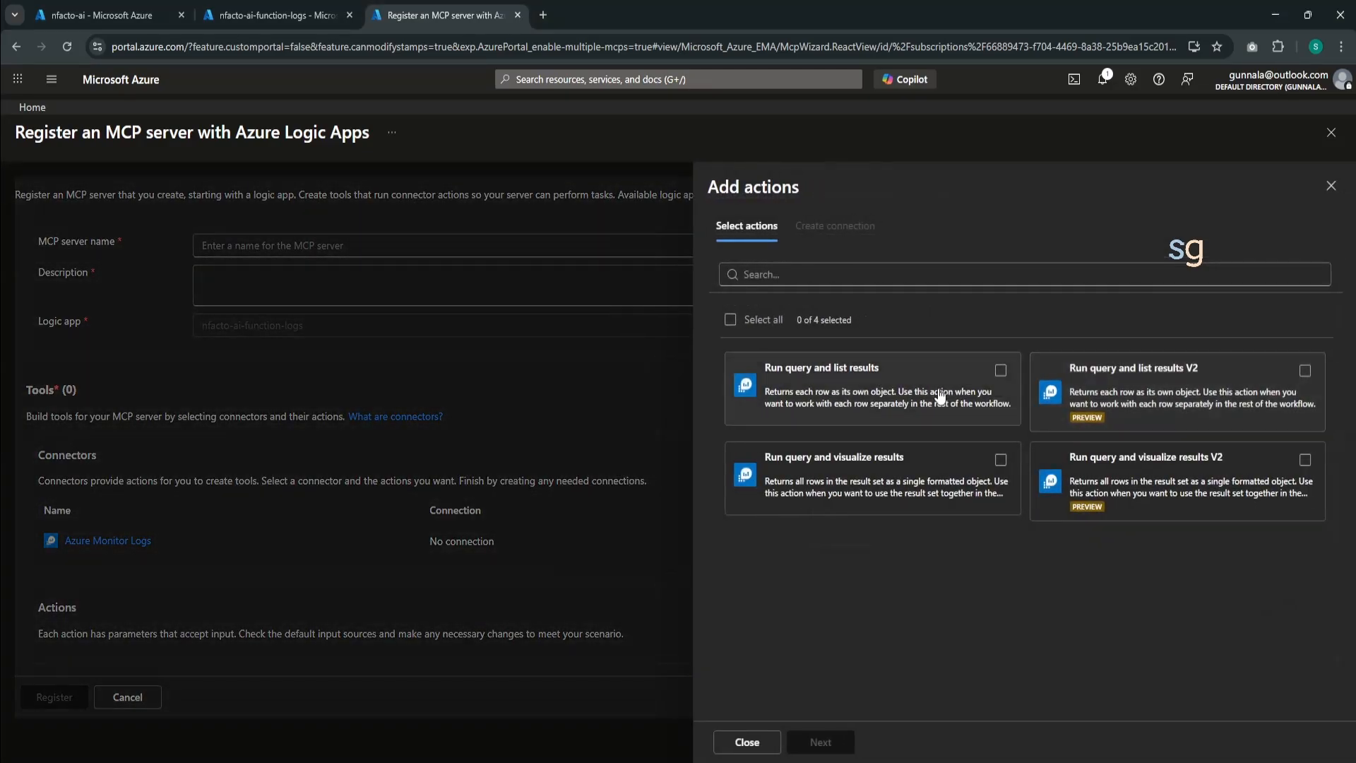
click(911, 375)
click(911, 459)
click(820, 742)
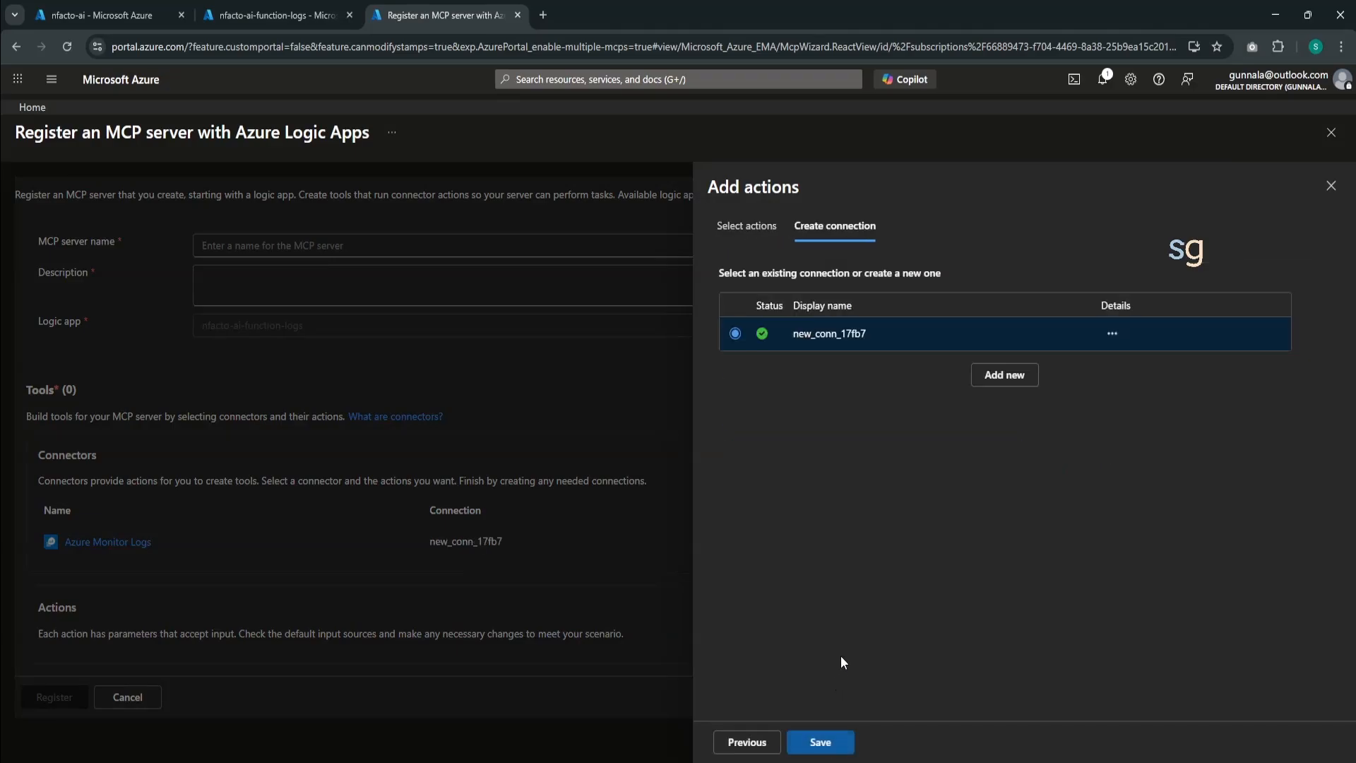
click(820, 742)
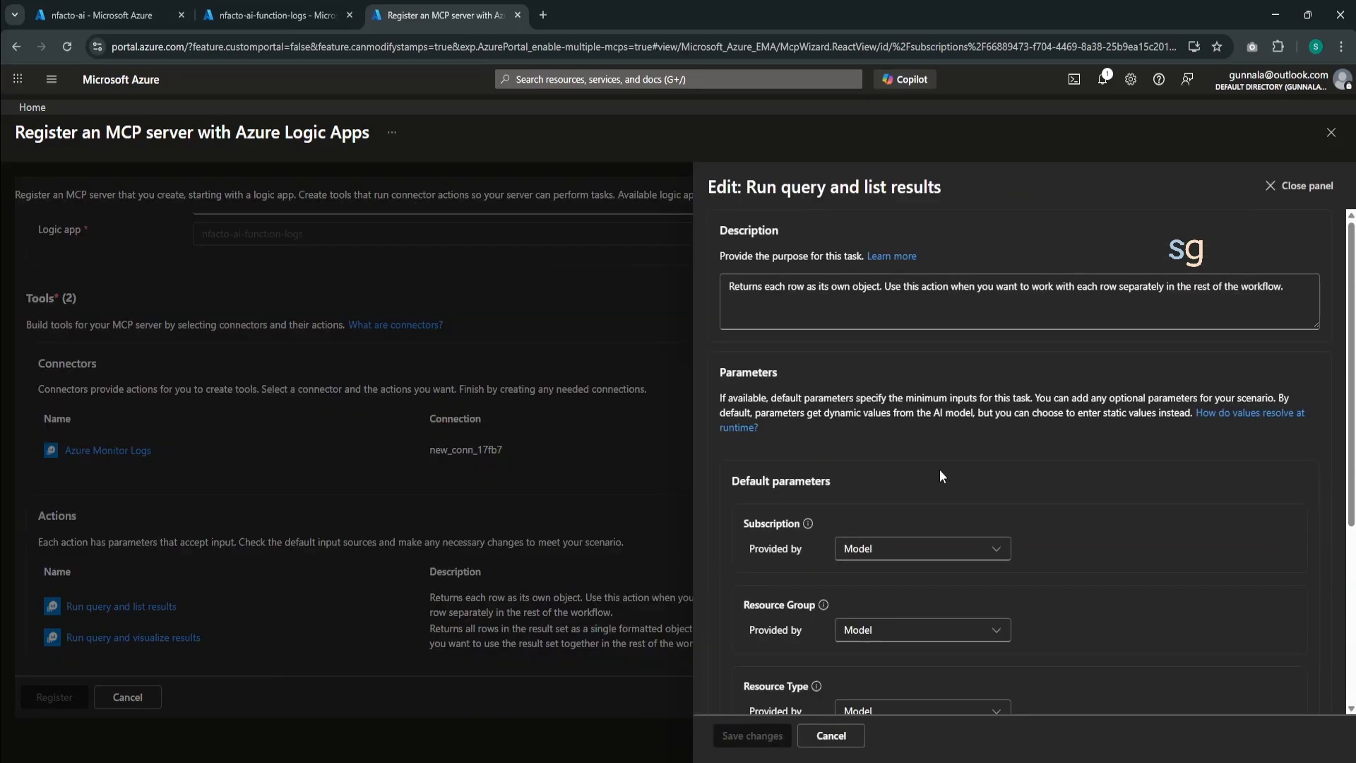
- Review the default parameters of Run query and list results, and switch Subscription and Resource Group to User-provided values
scroll(940, 471, down, 3)
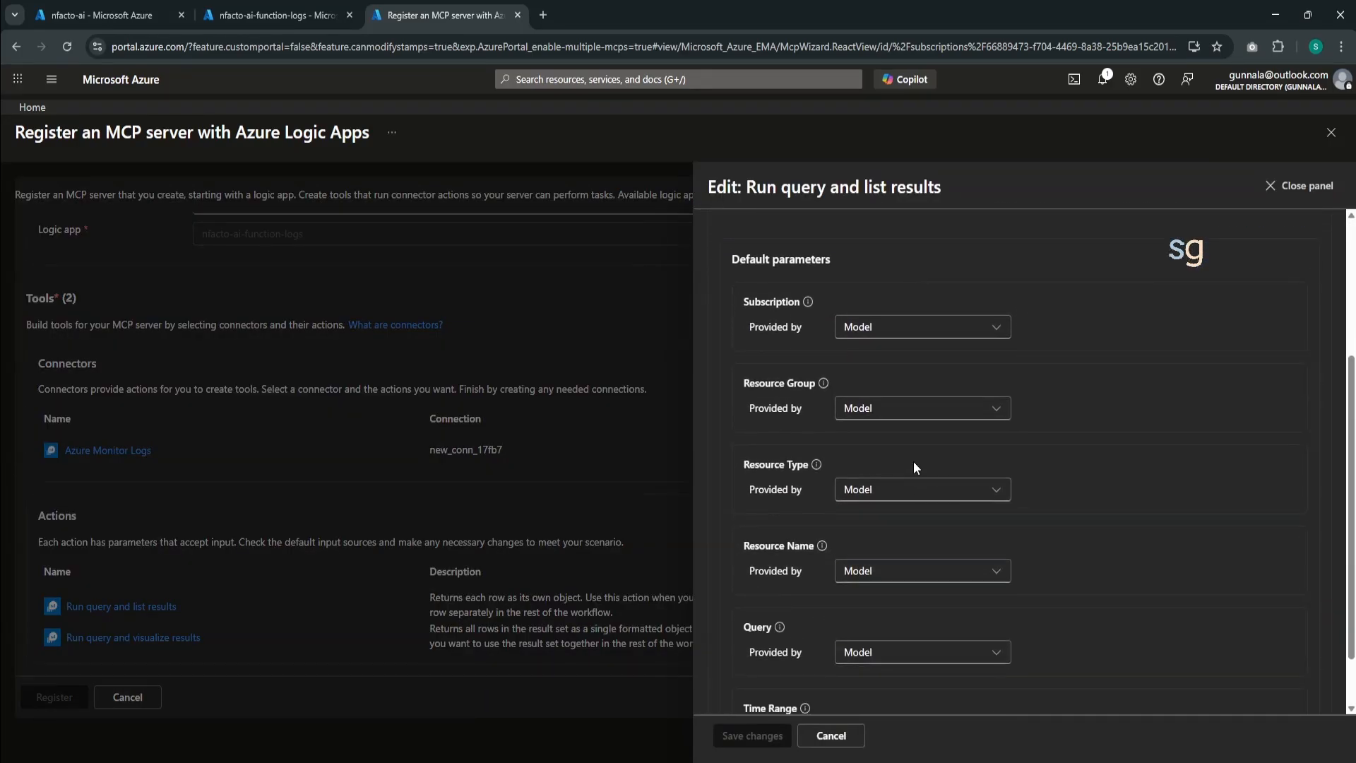
scroll(907, 438, up, 3)
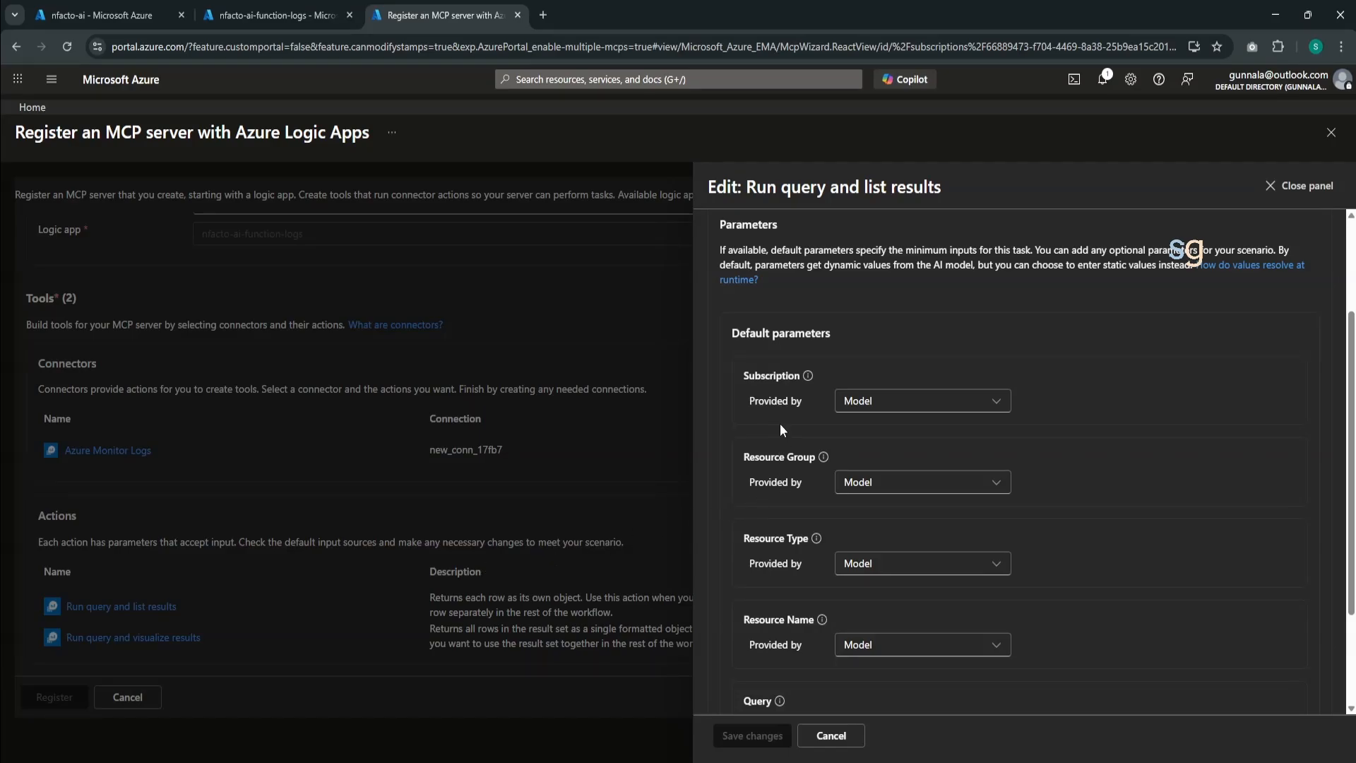
scroll(780, 463, down, 2)
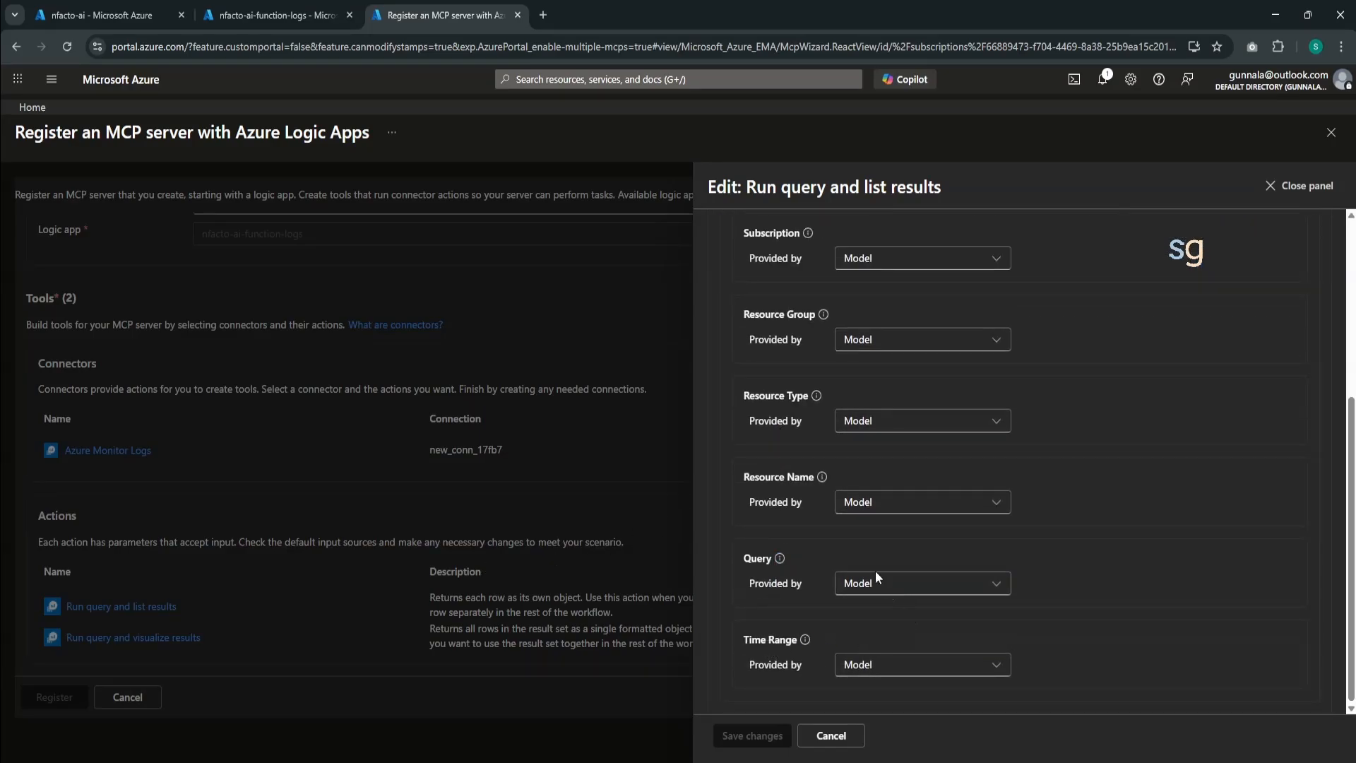
scroll(865, 564, up, 1)
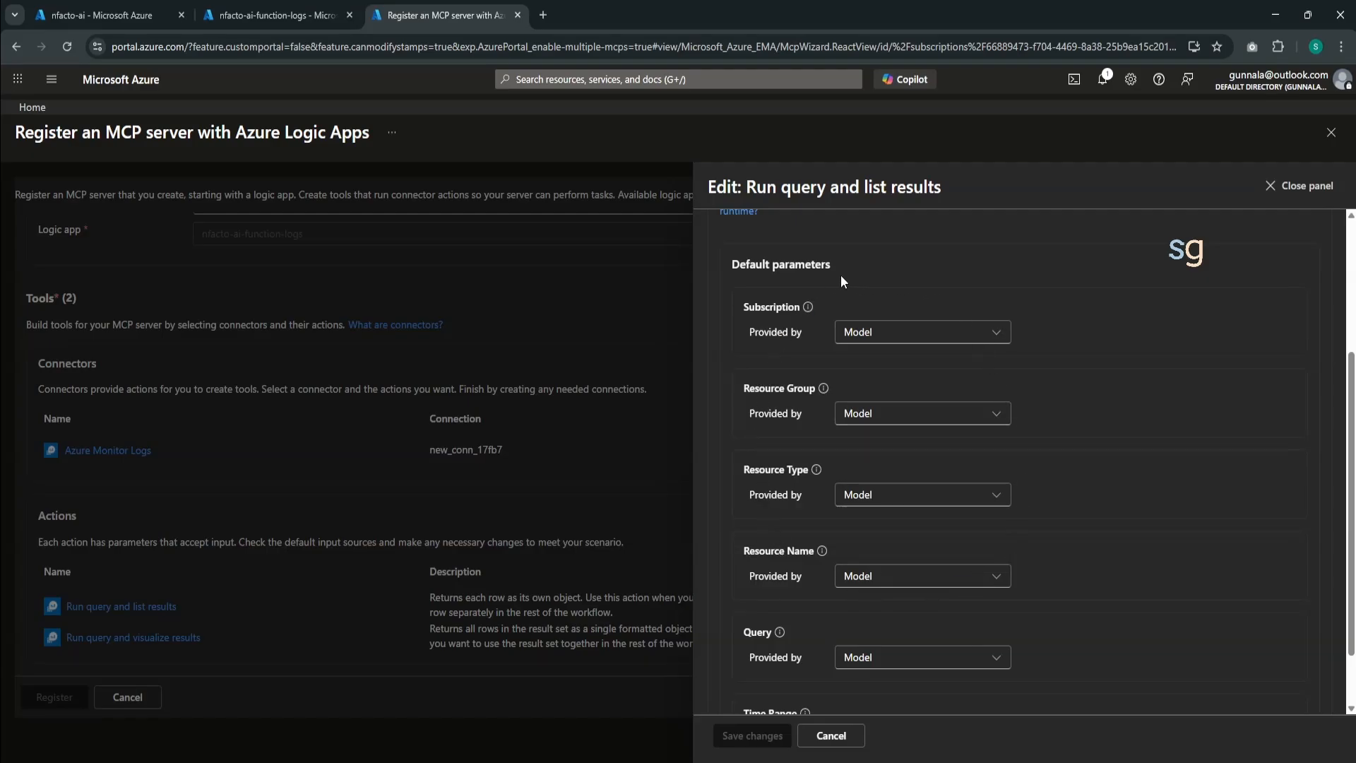
click(860, 338)
click(896, 385)
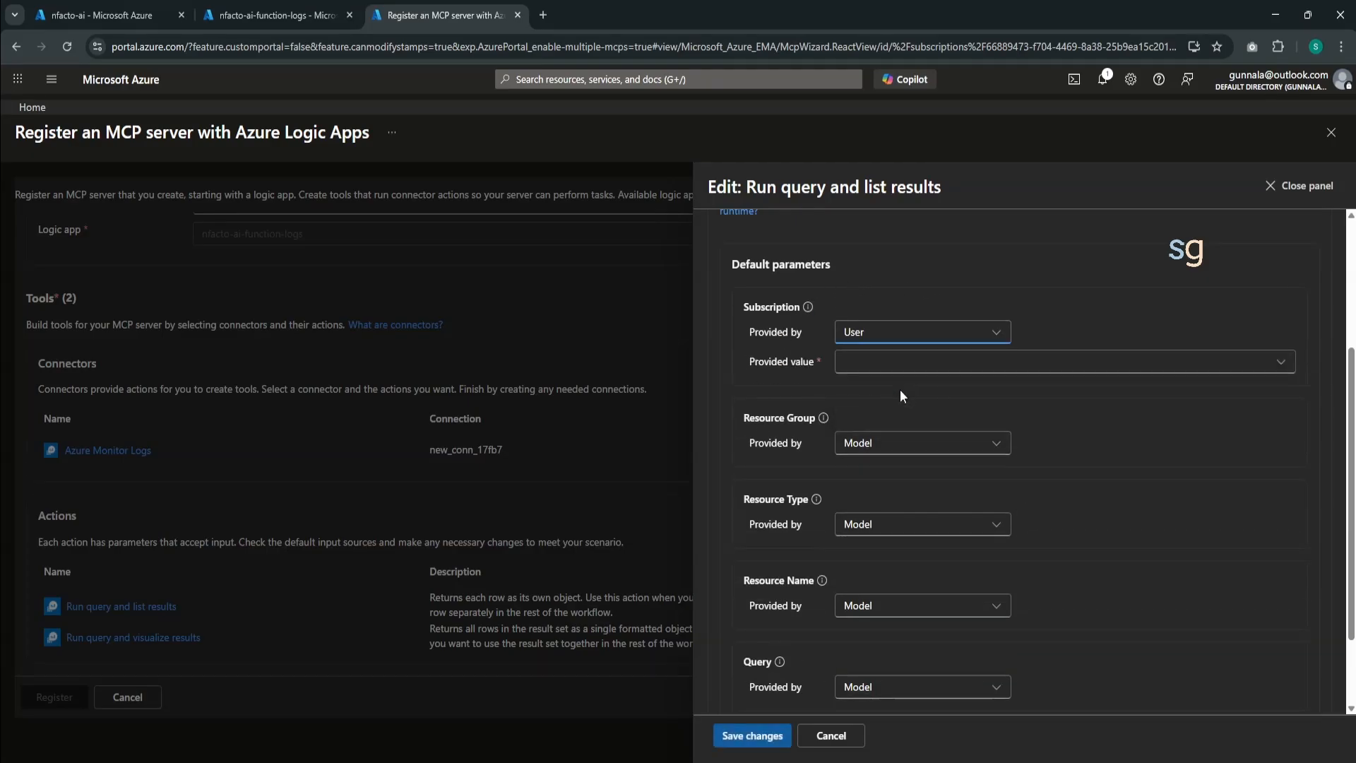
click(867, 371)
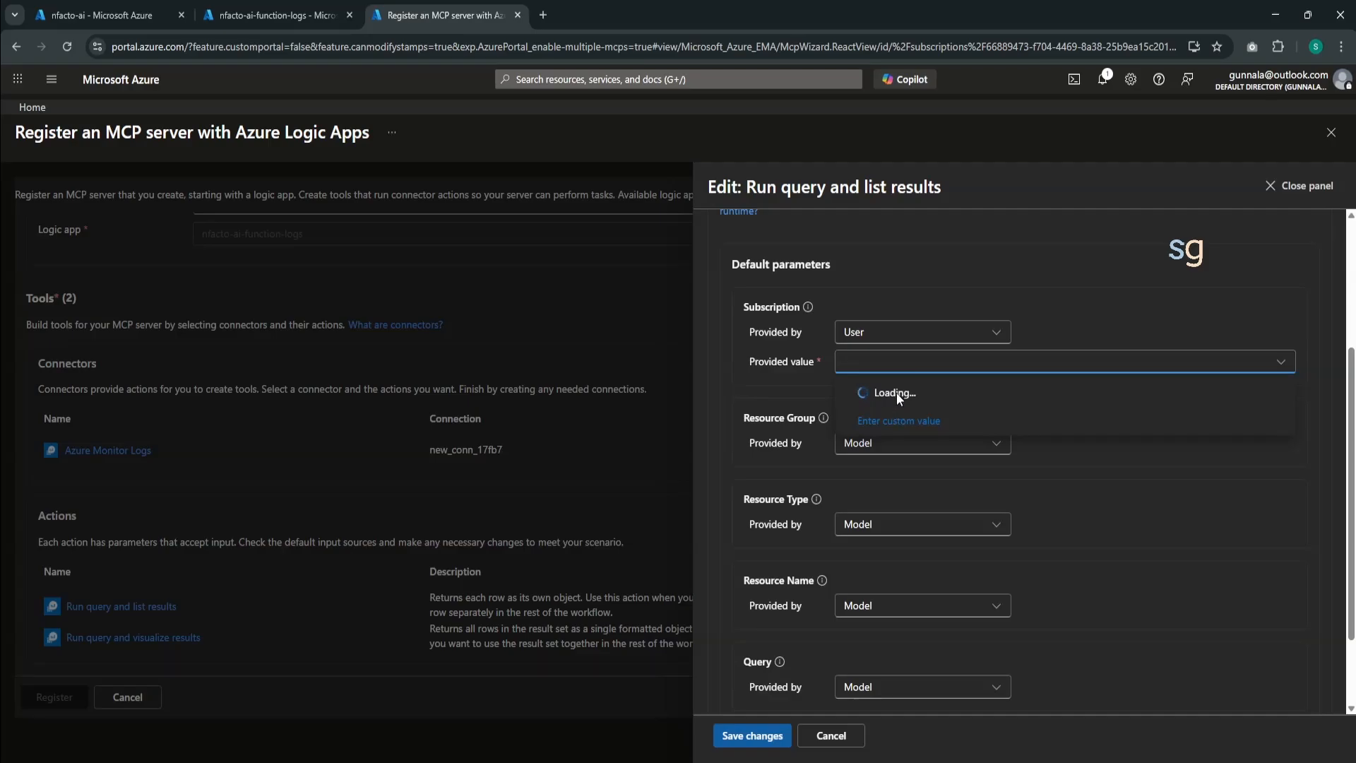
click(773, 391)
click(867, 444)
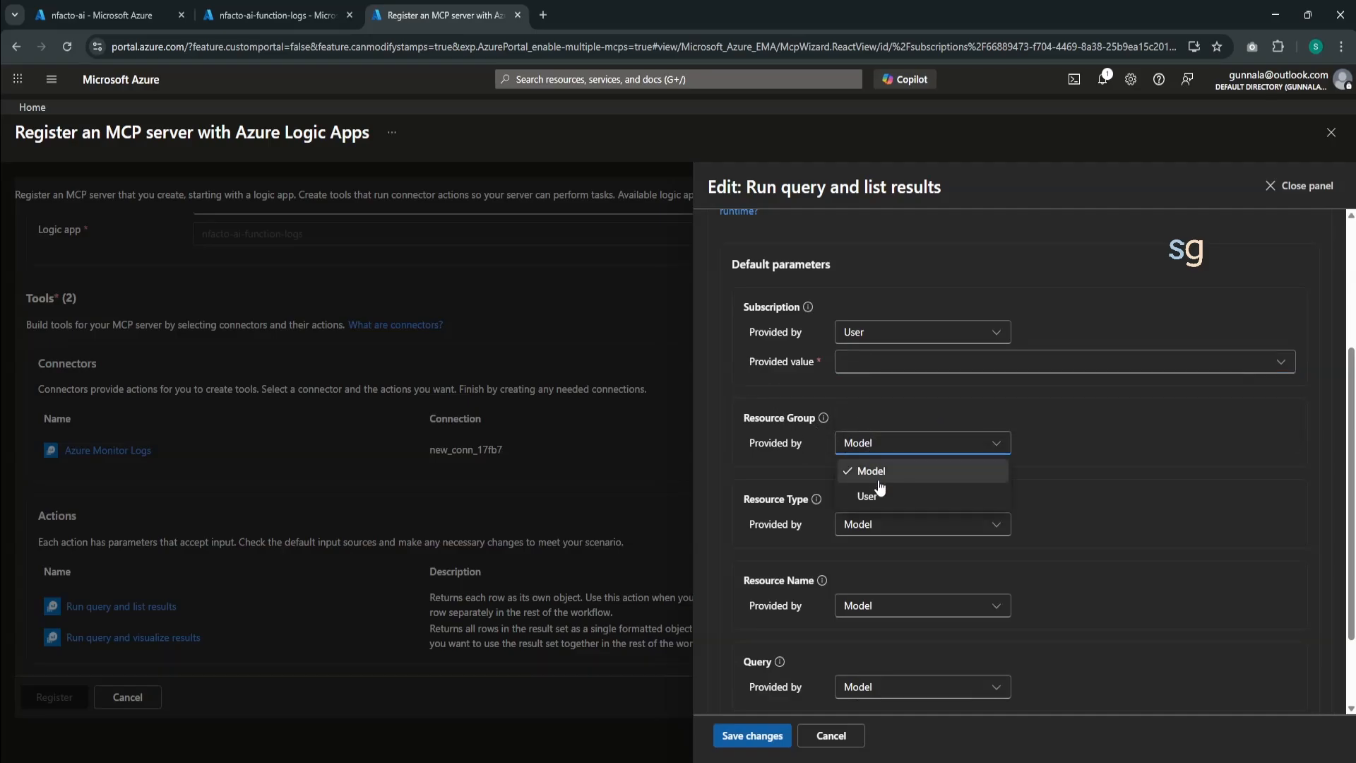
click(873, 489)
click(871, 481)
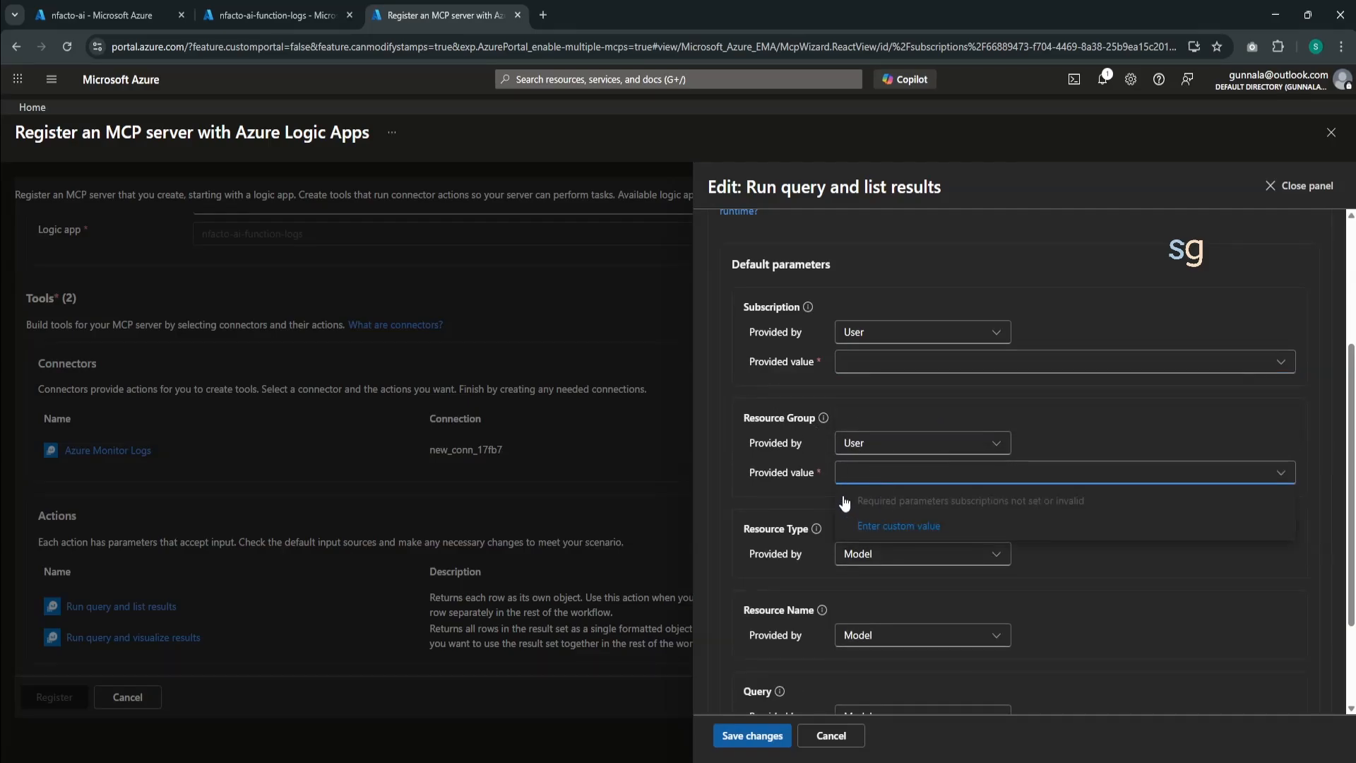
click(811, 492)
- Switch Resource Type and Resource Name of Run query and list results to User-provided values, and check the Time Range source options
click(868, 554)
click(868, 600)
scroll(842, 582, down, 2)
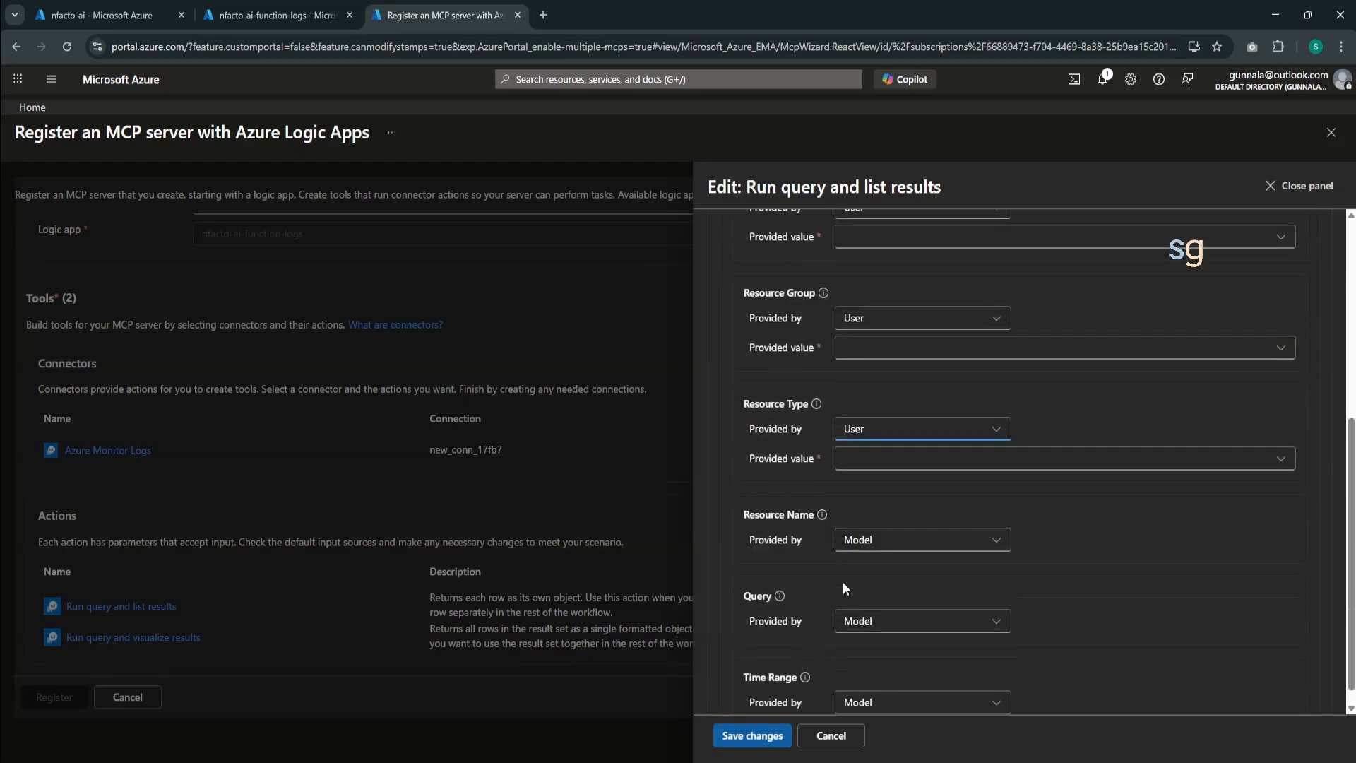
click(876, 530)
click(883, 592)
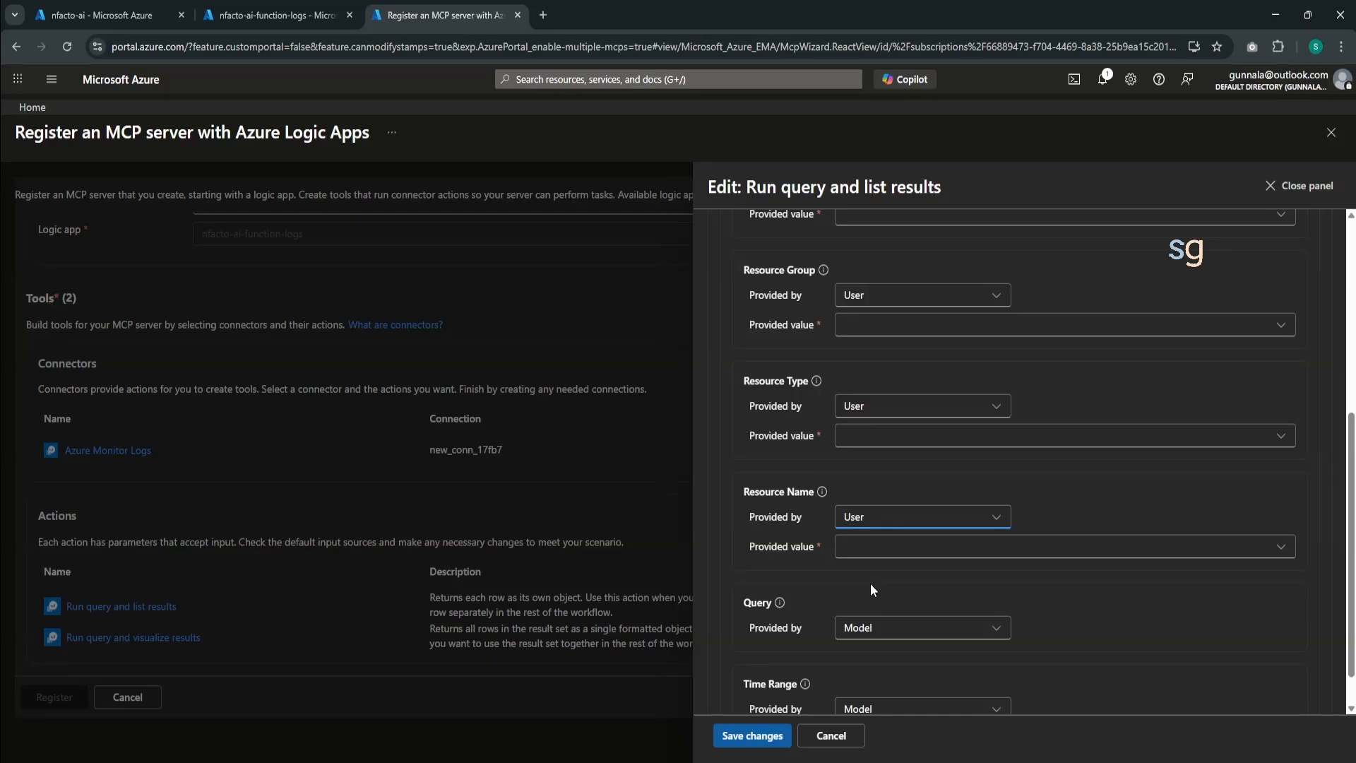
scroll(871, 589, down, 1)
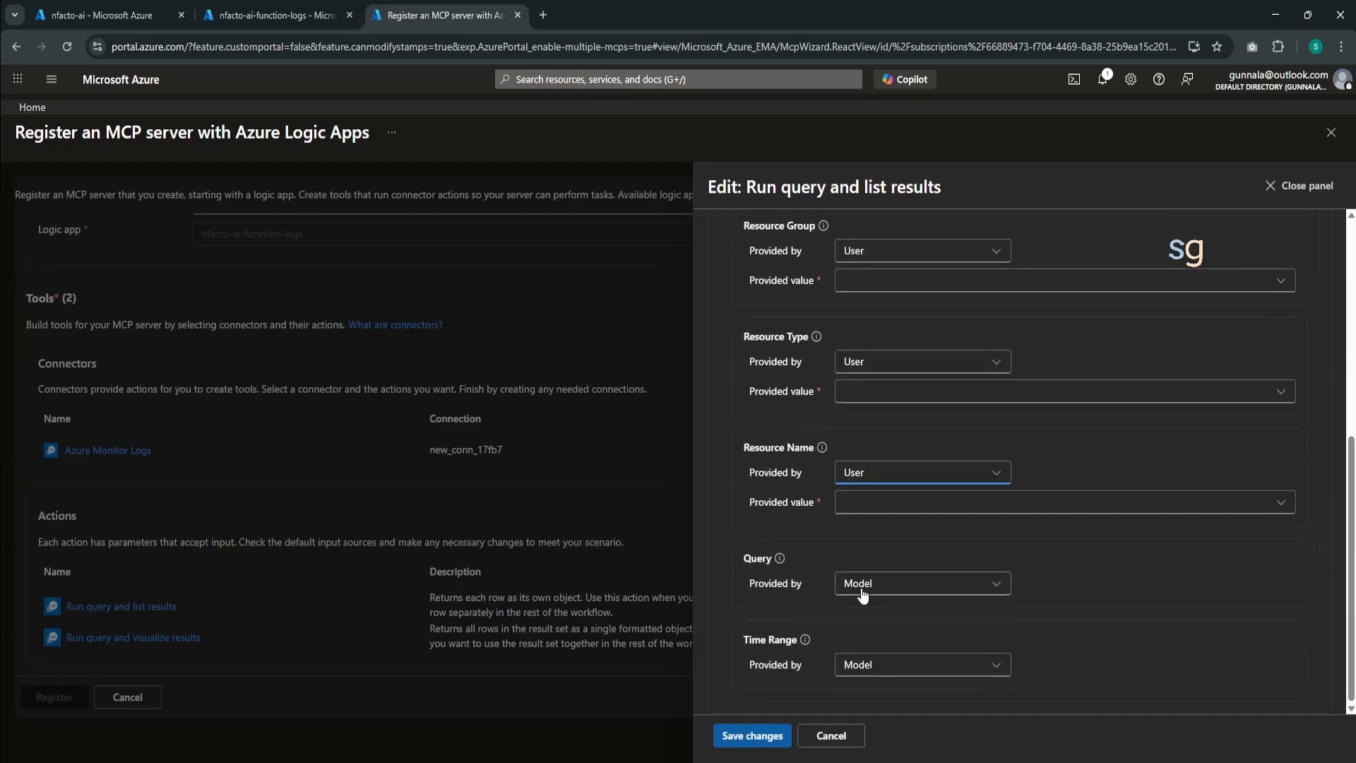
click(874, 668)
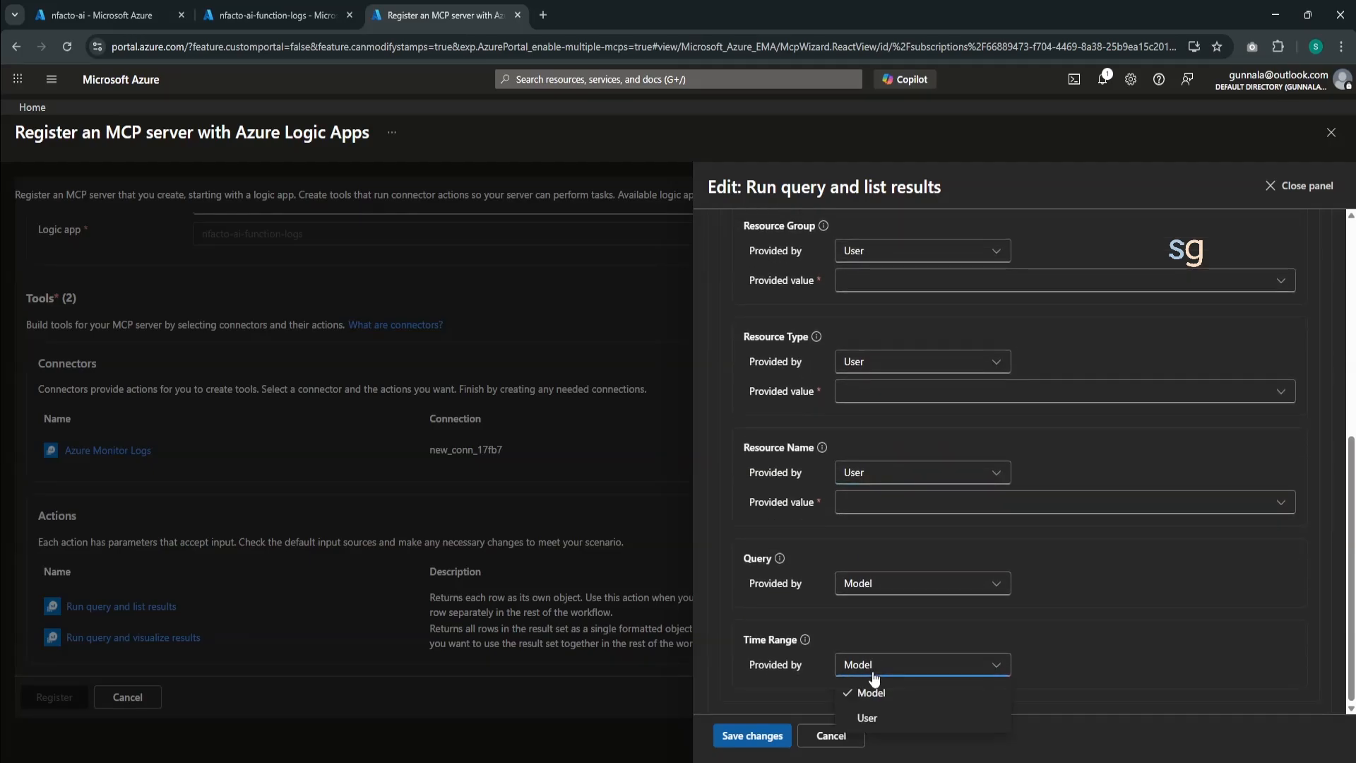
click(1108, 634)
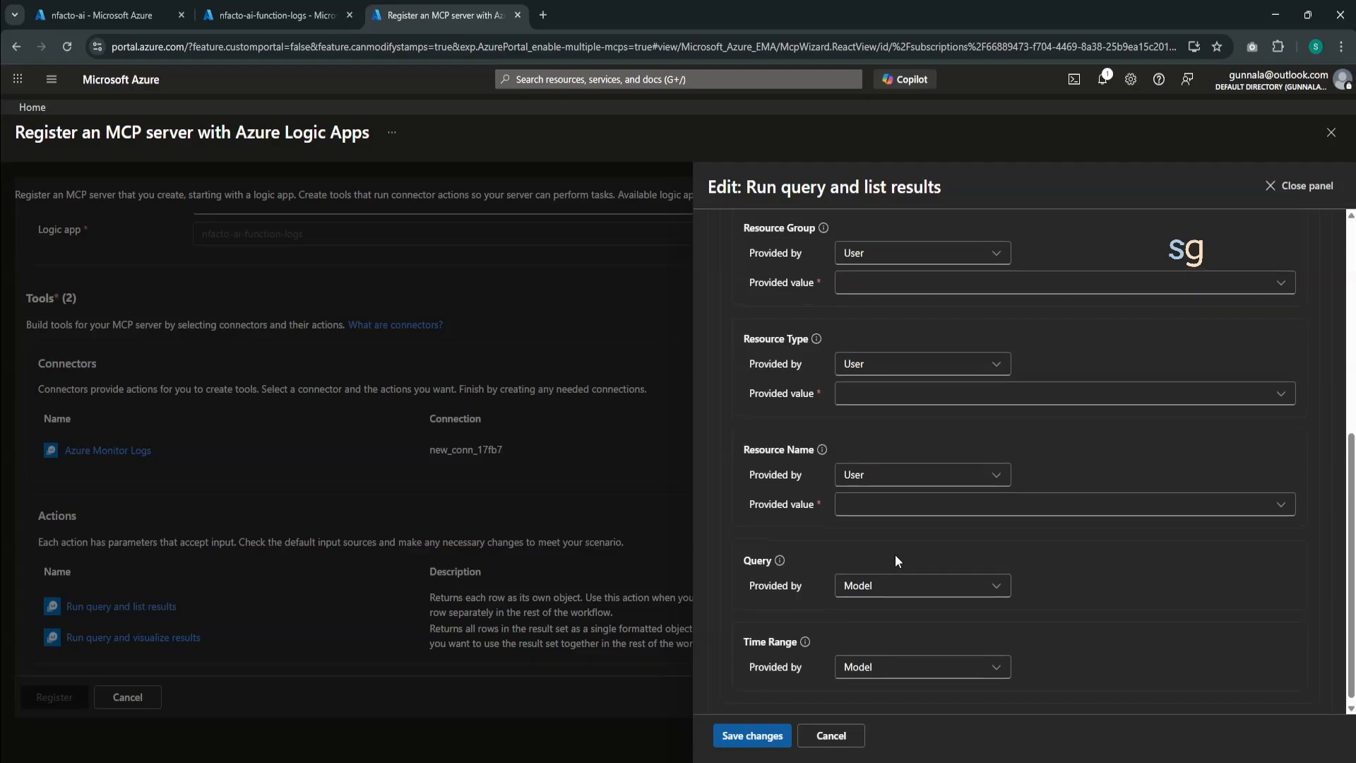
- Close the action's parameter settings without saving and abandon the MCP server registration
scroll(952, 442, up, 3)
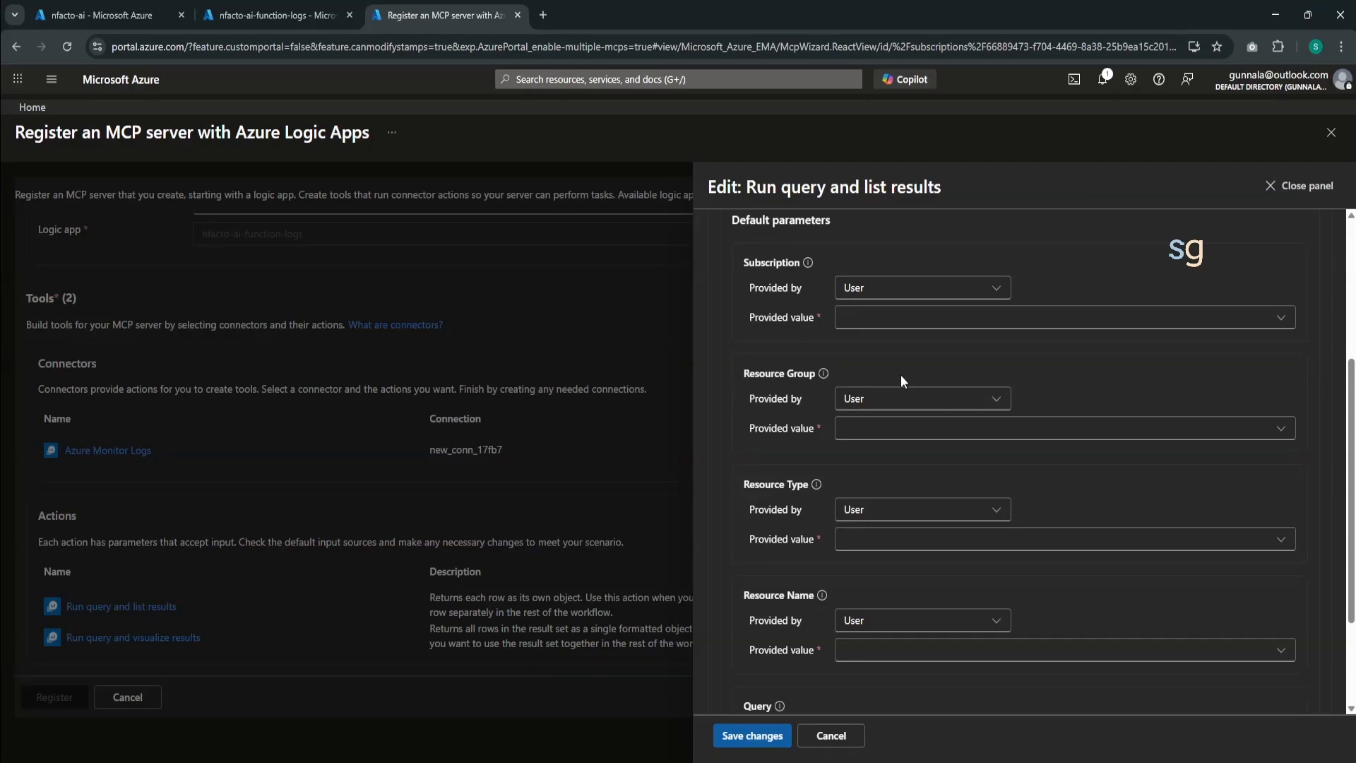
click(1308, 186)
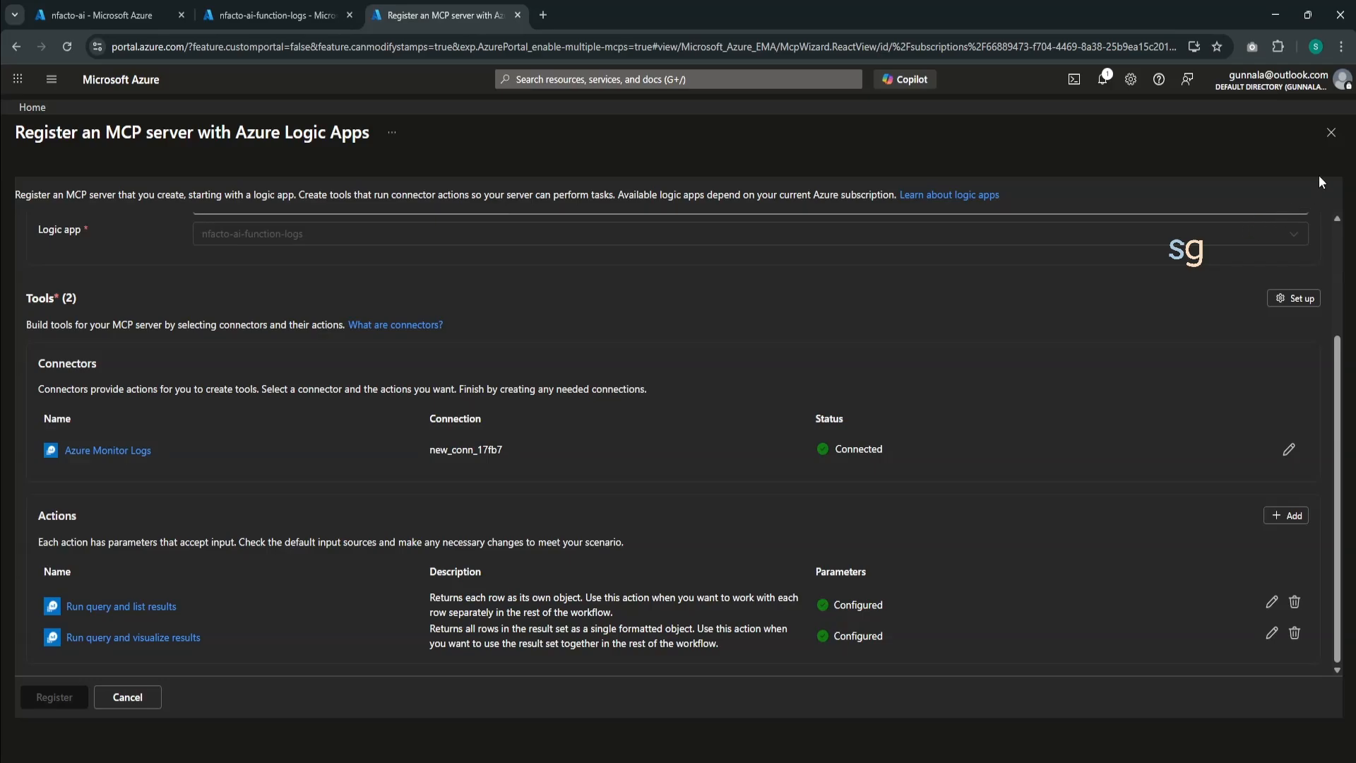
click(1330, 133)
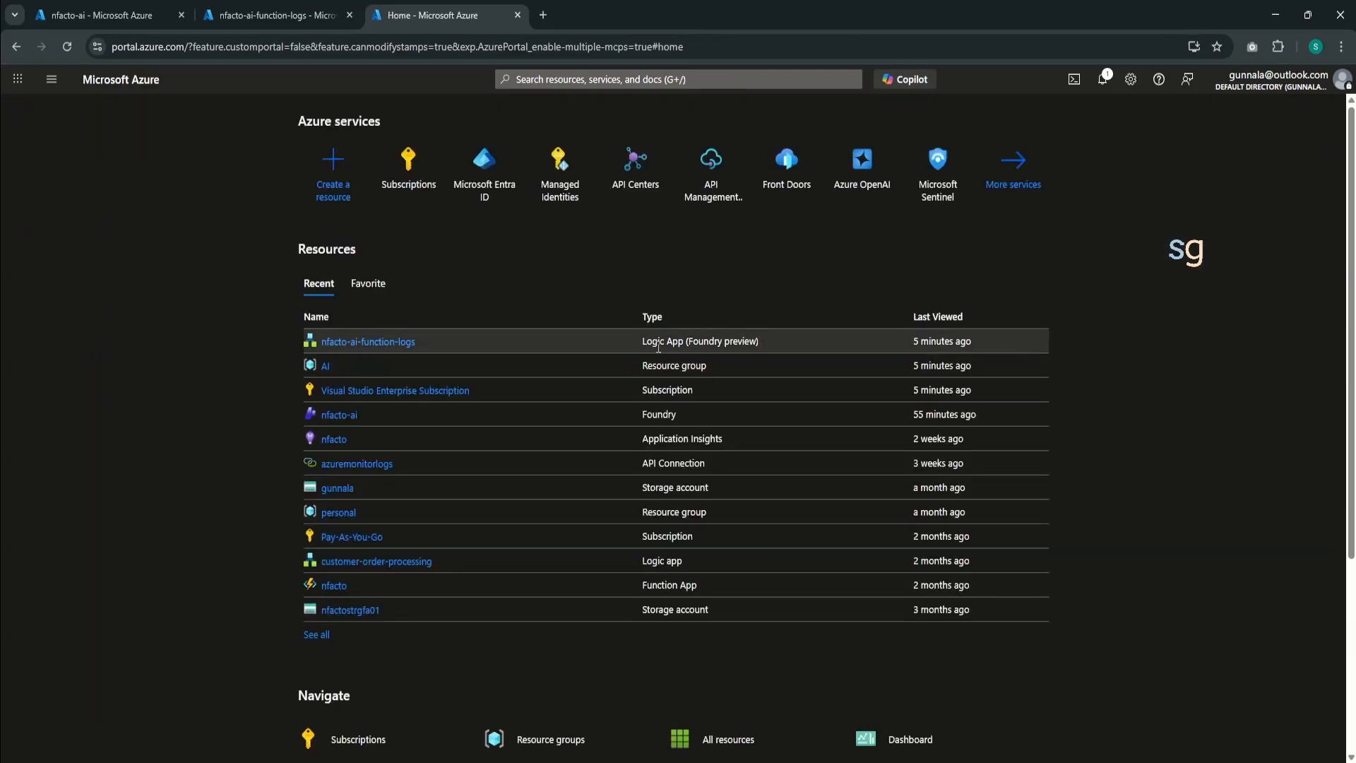
- Open the Run_query_and_list_results workflow of the nfacto-ai-function-logs Logic App in the designer
click(319, 7)
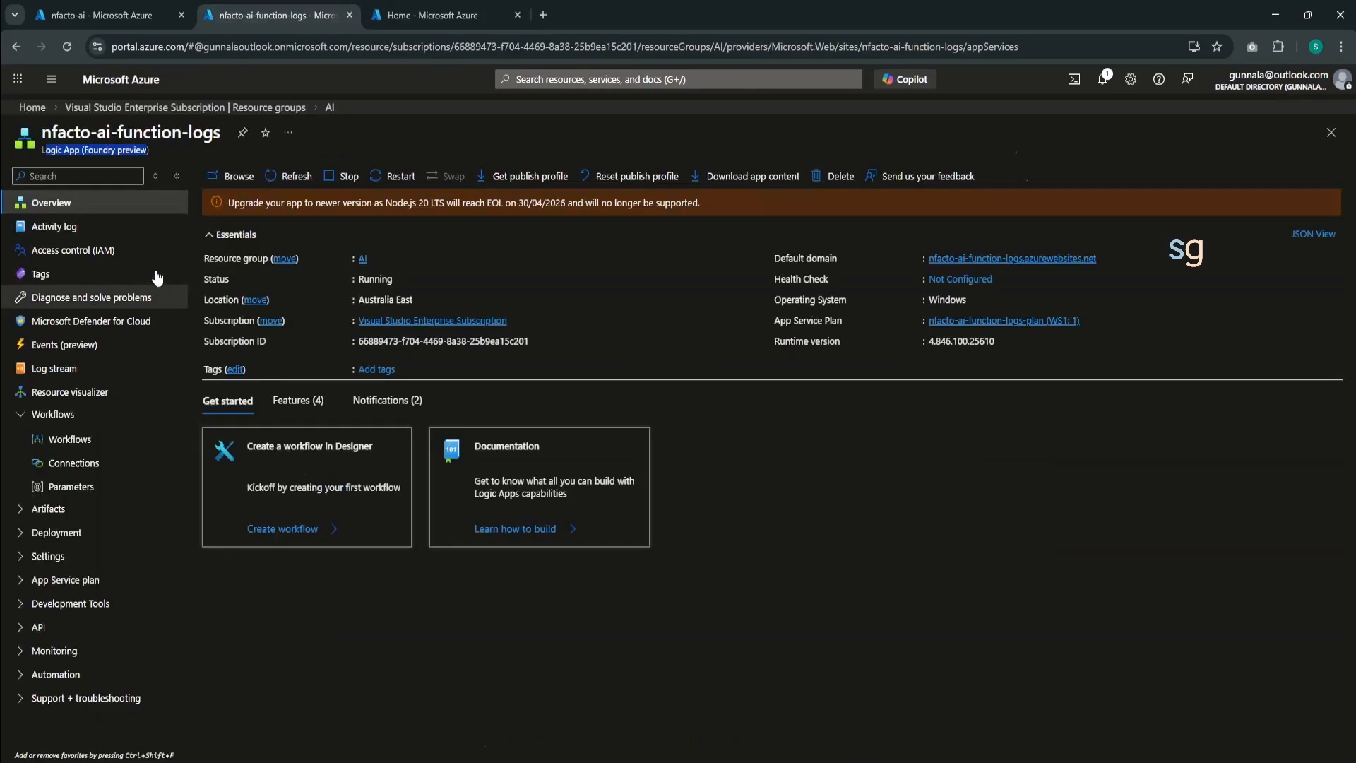
click(124, 449)
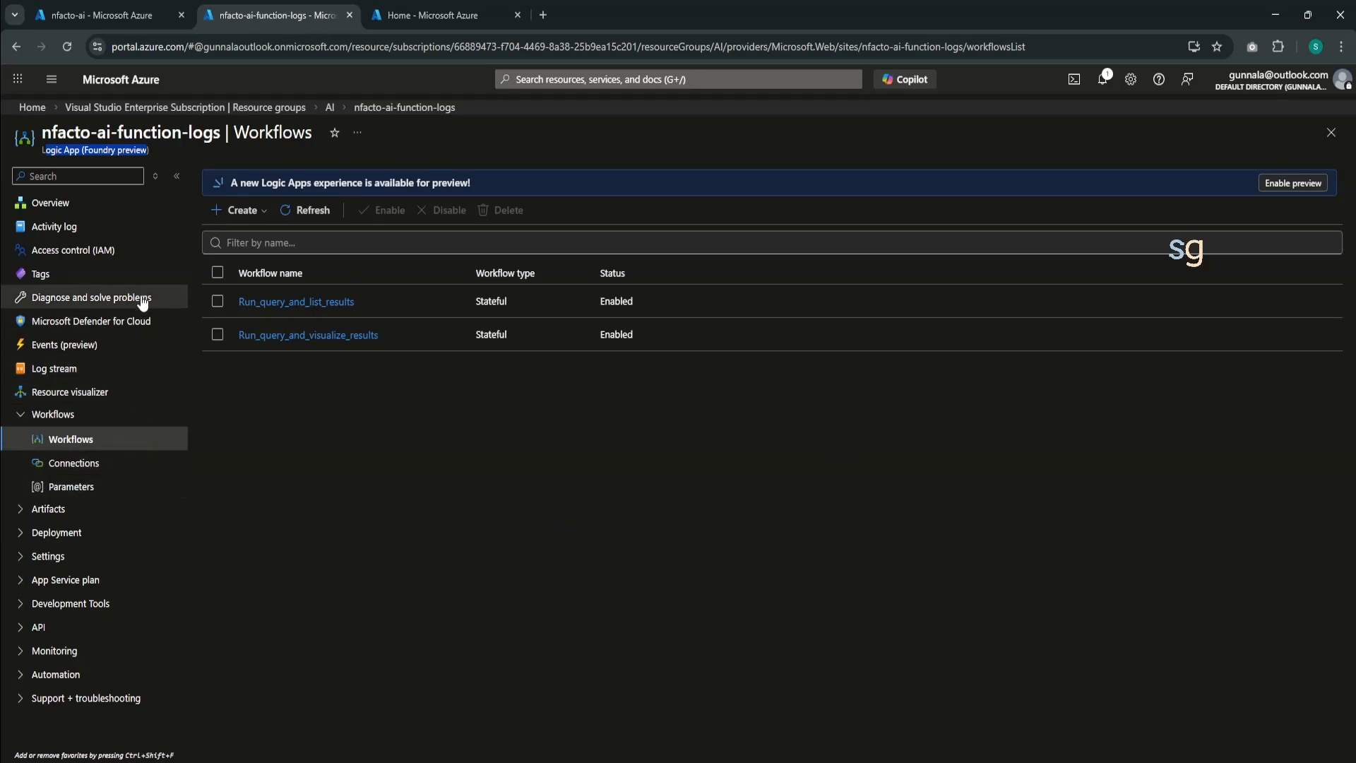
click(278, 304)
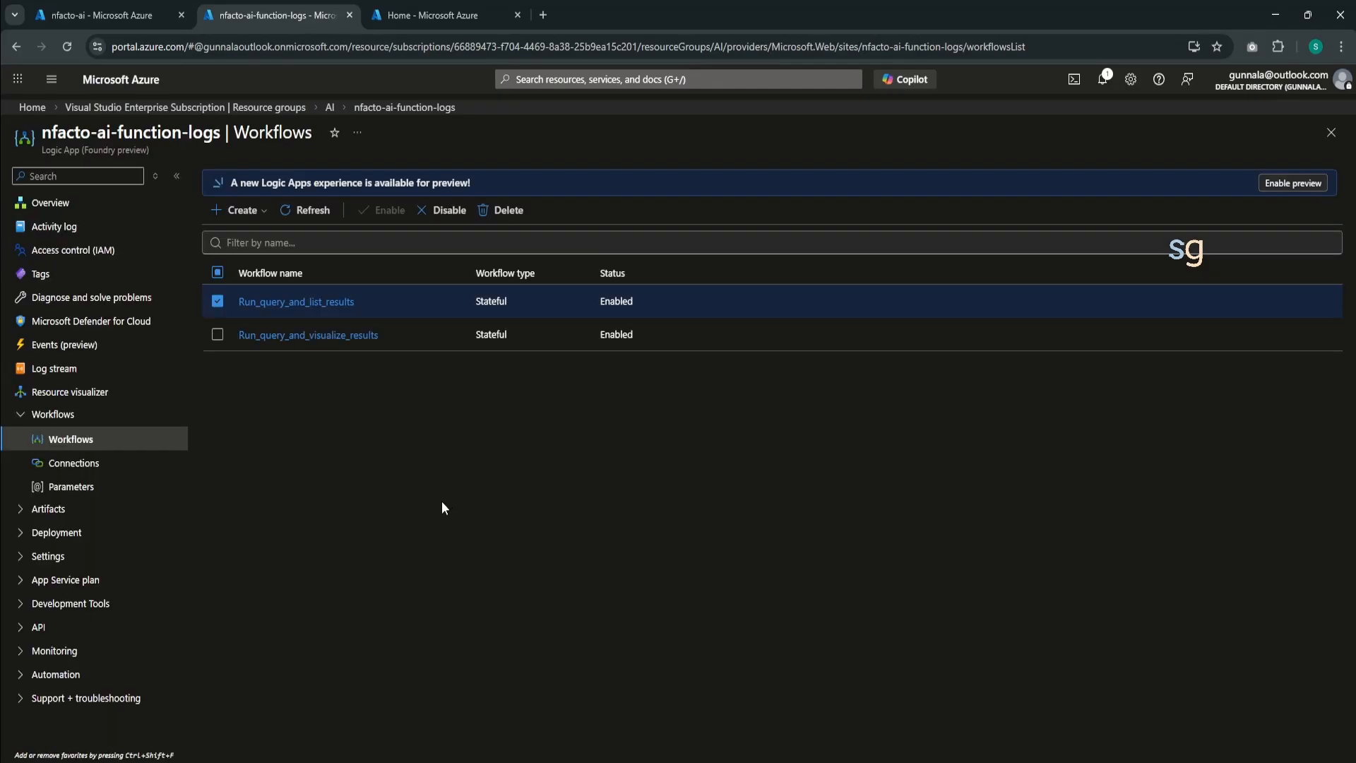
click(298, 305)
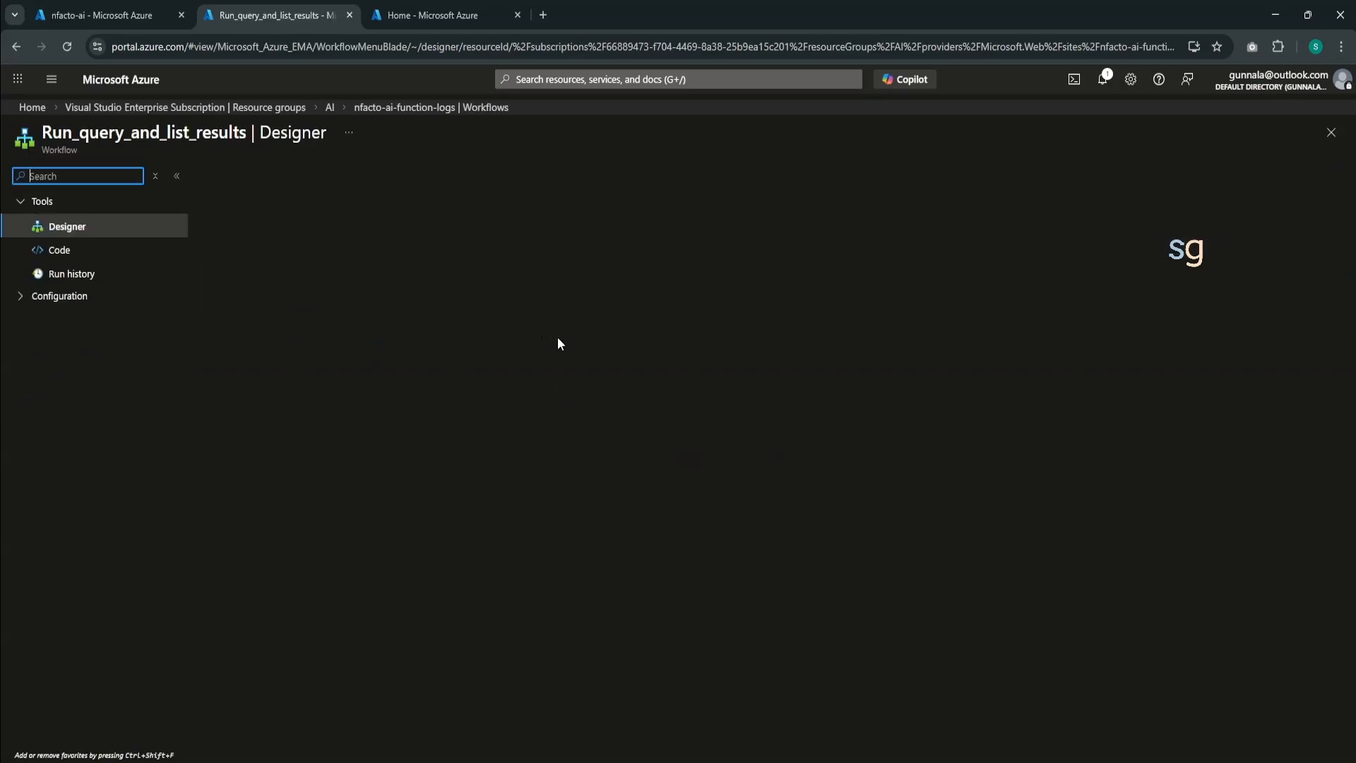
- Examine the Request trigger's body schema and the QueryData action's parameters, comparing the query and timerange inputs
click(772, 324)
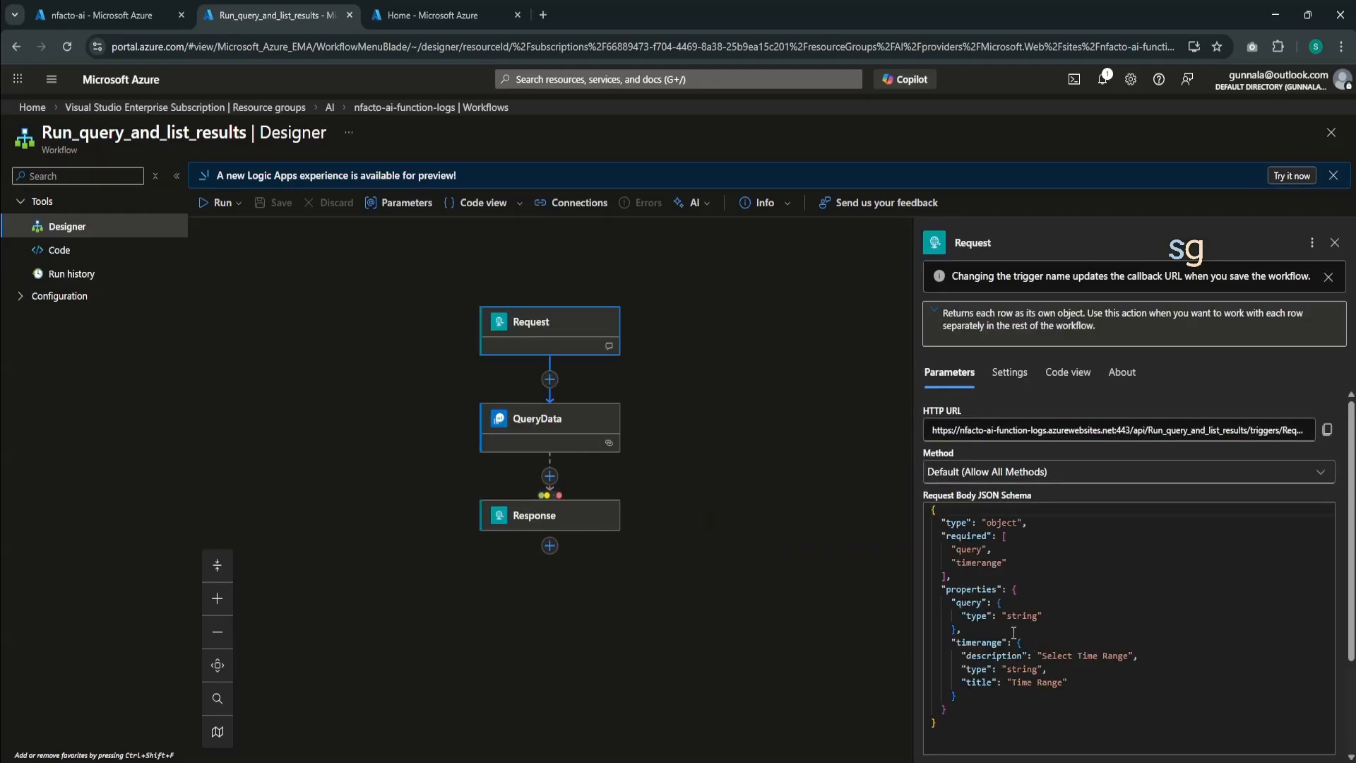
click(554, 428)
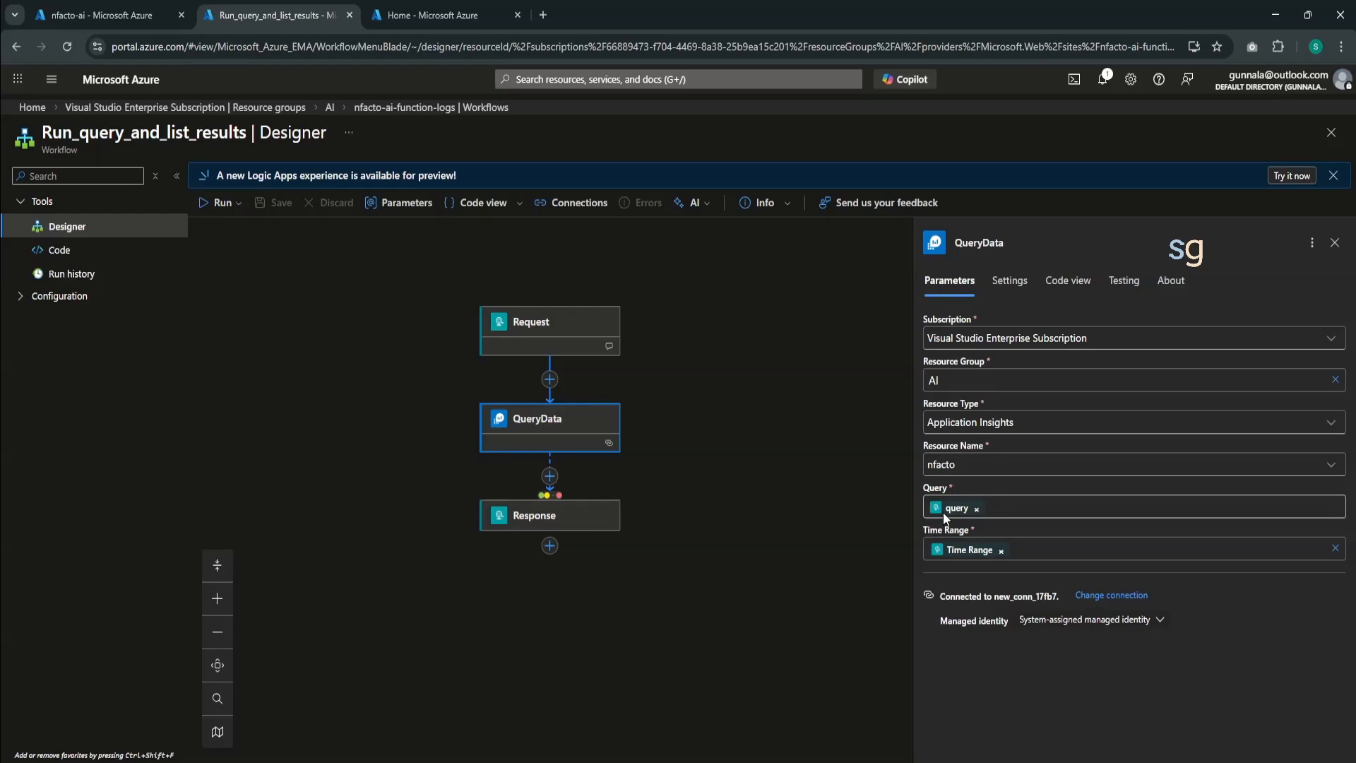
click(554, 330)
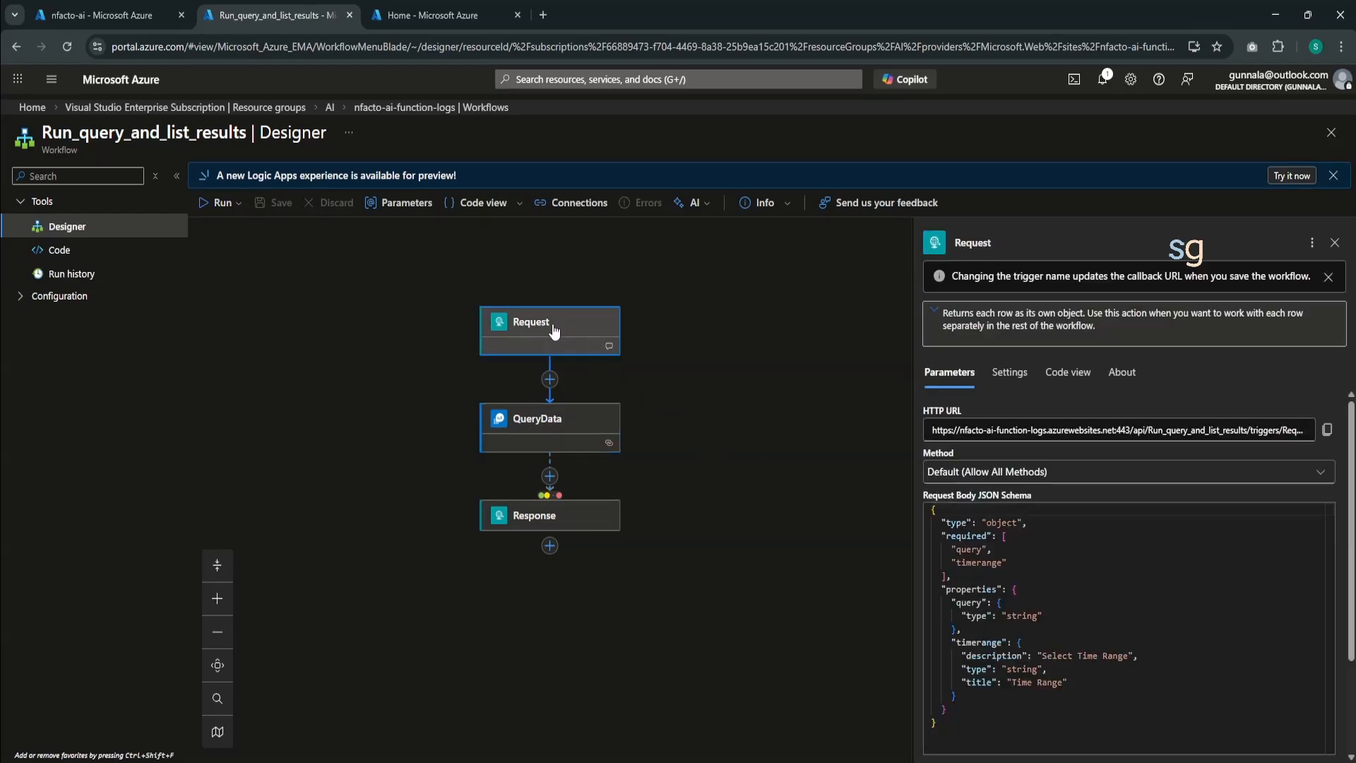
click(969, 550)
click(967, 563)
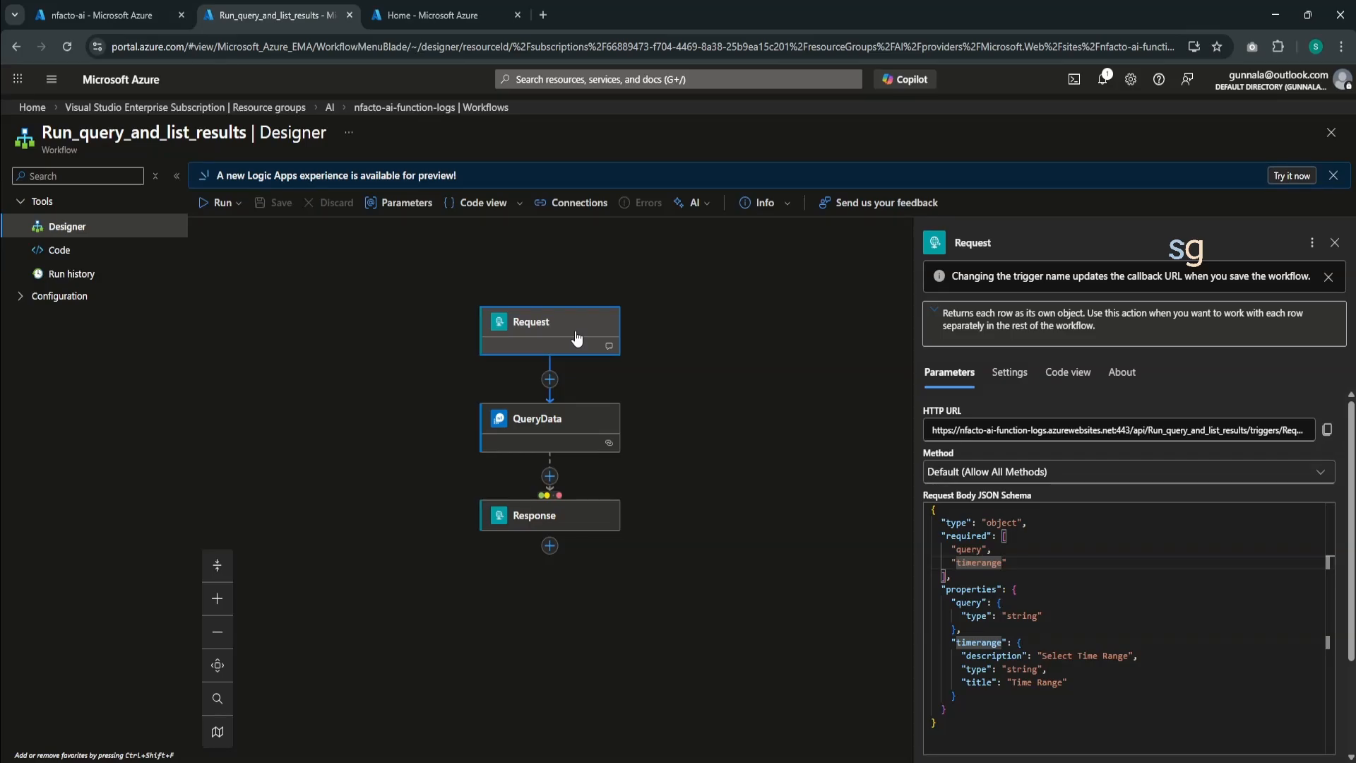
- Reopen the Run_query_and_list_results designer and show the QueryData action's parameters and managed identity
click(1332, 132)
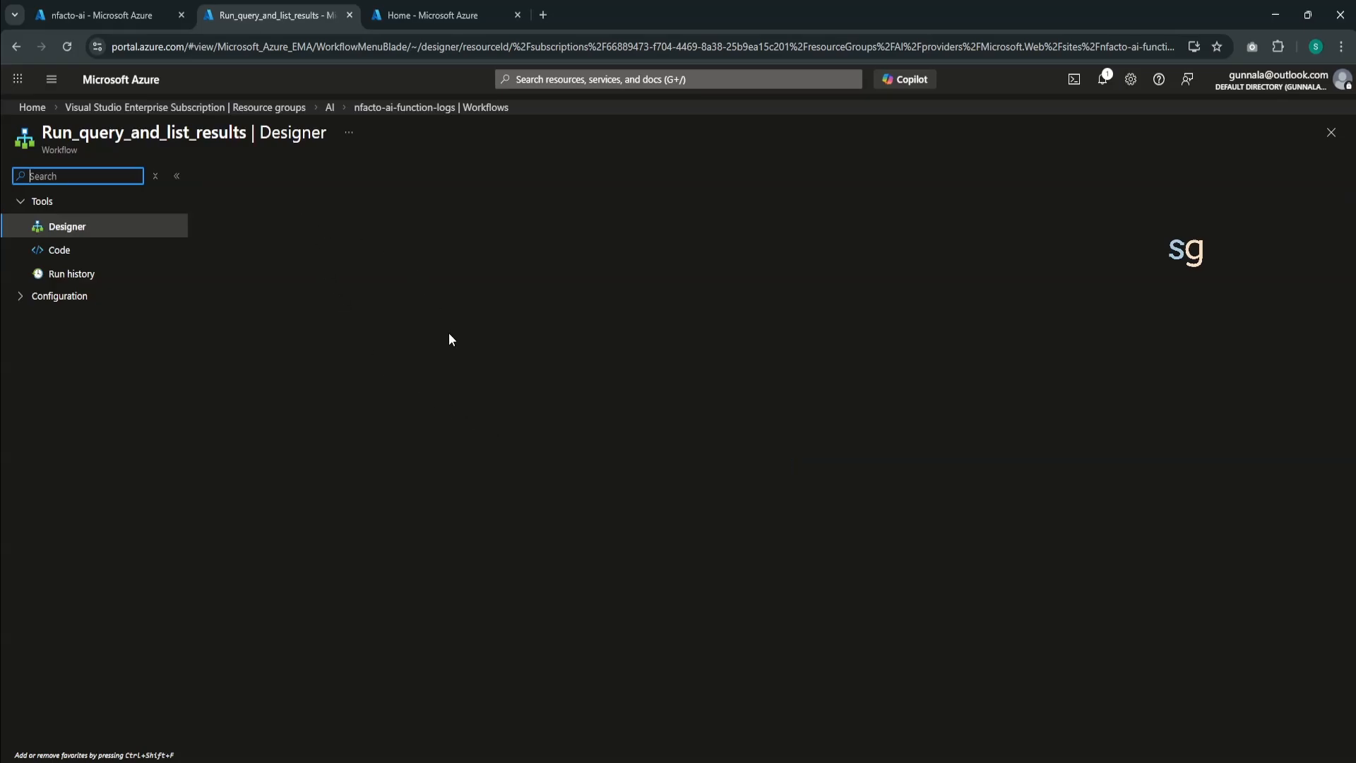
click(787, 432)
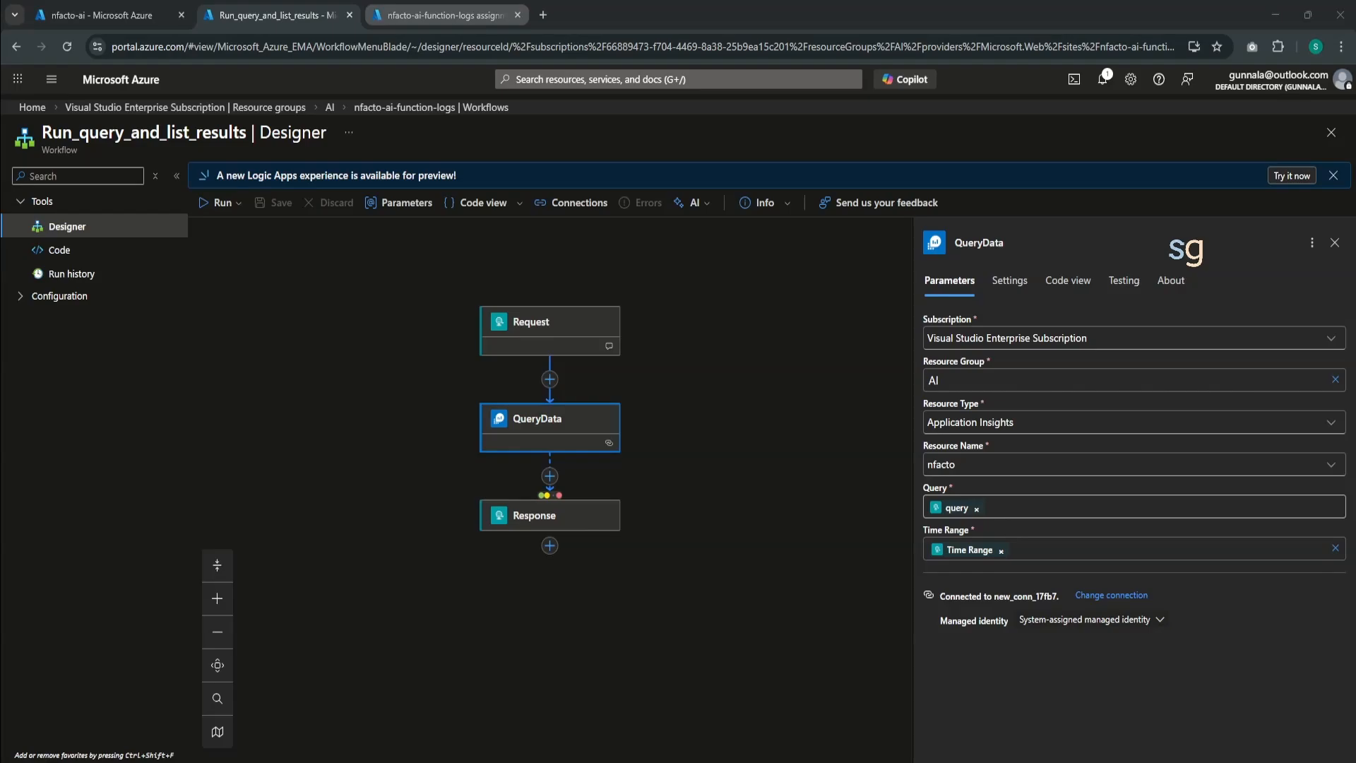
- Review the nfacto-ai-function-logs identity's role assignments on the nfacto Application Insights resource, then return to the workflow designer
click(437, 15)
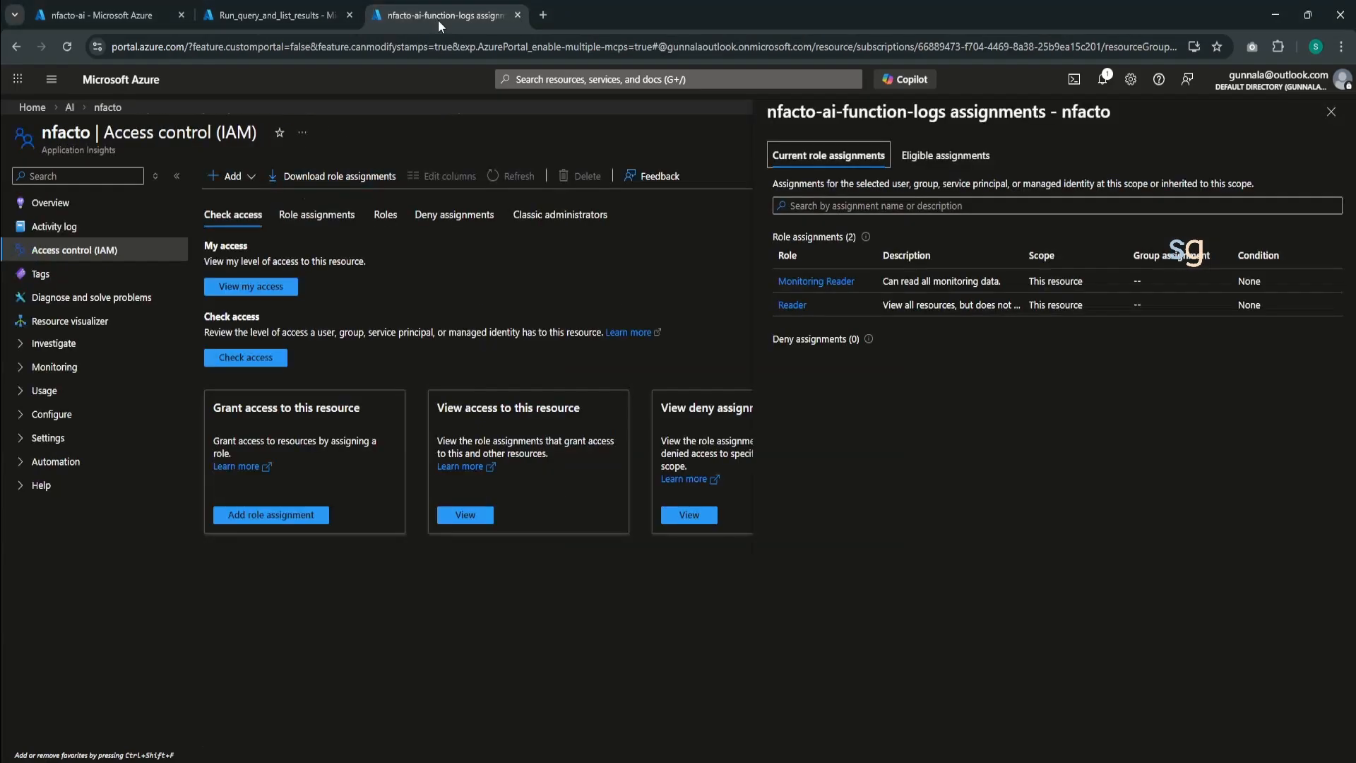
double_click(50, 134)
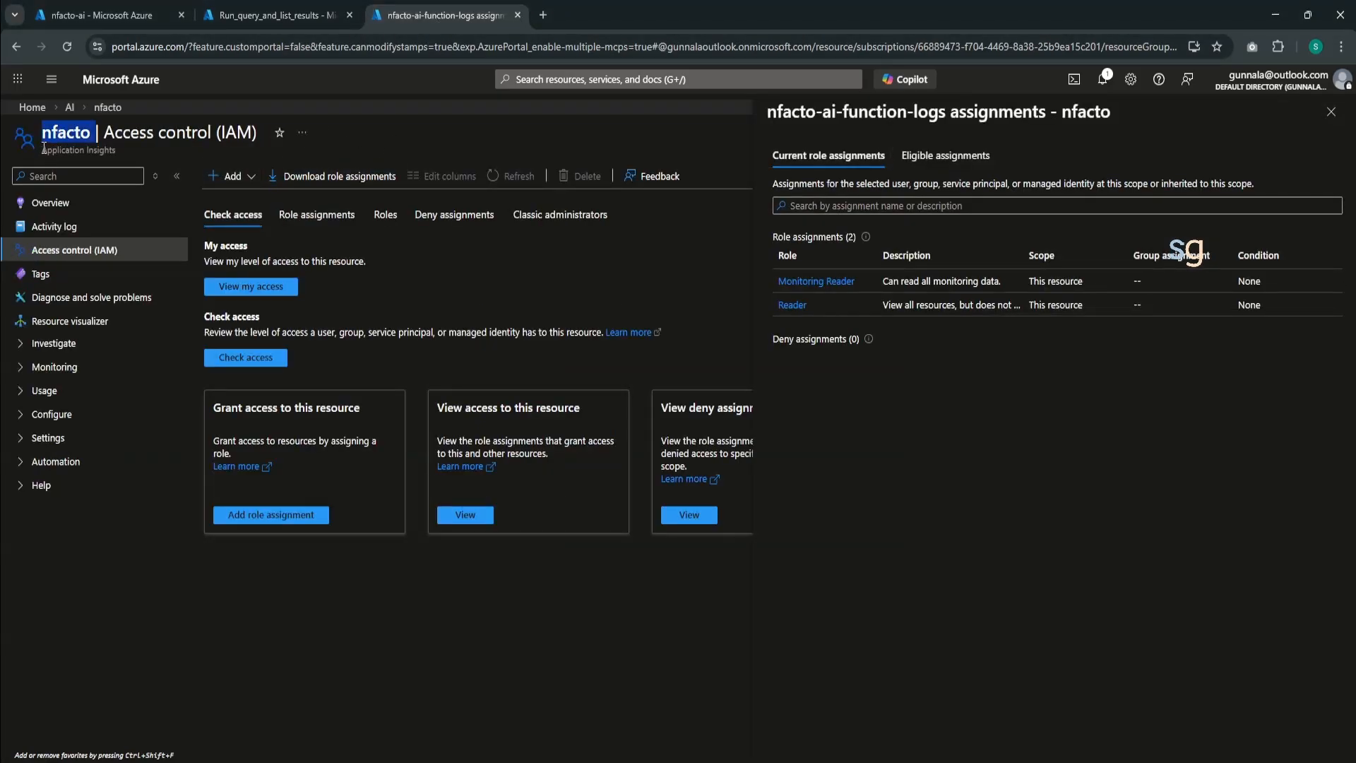
drag(43, 150, 121, 149)
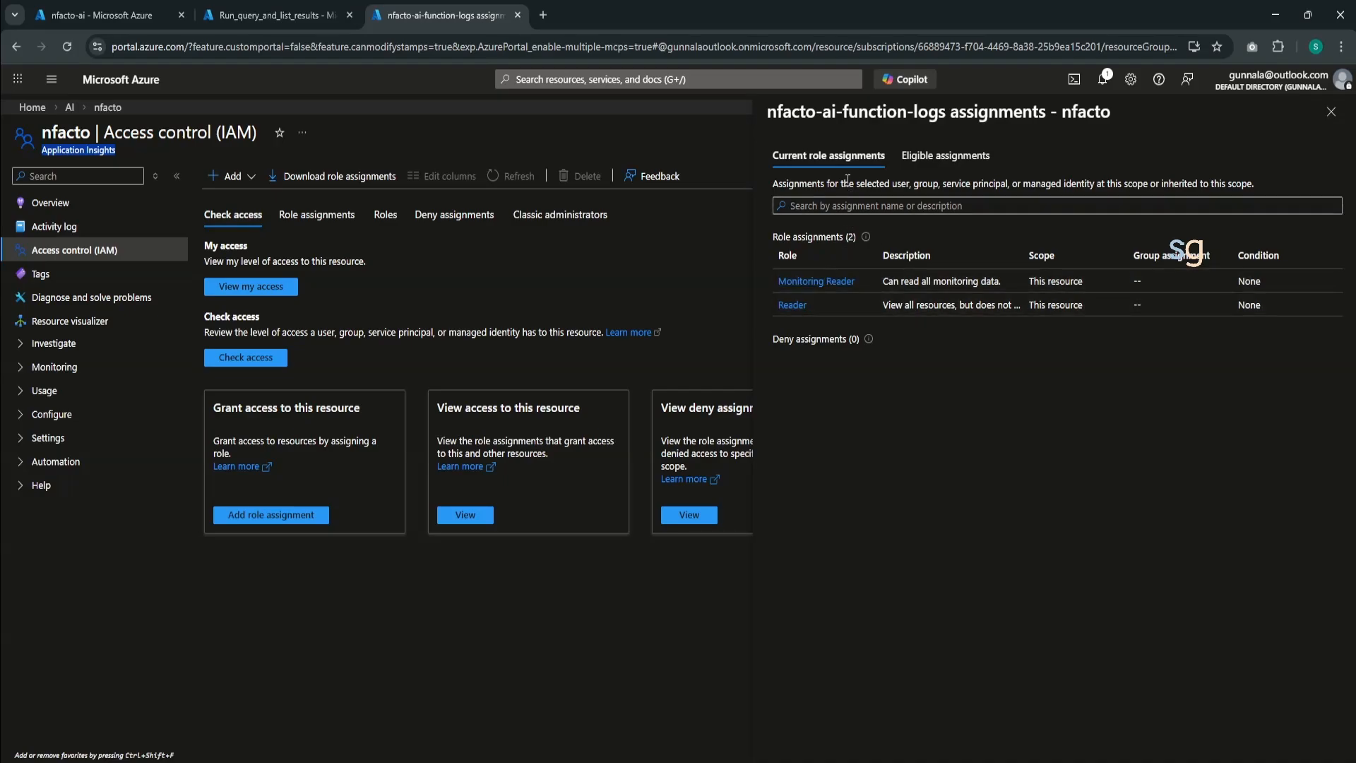
drag(780, 110, 1047, 110)
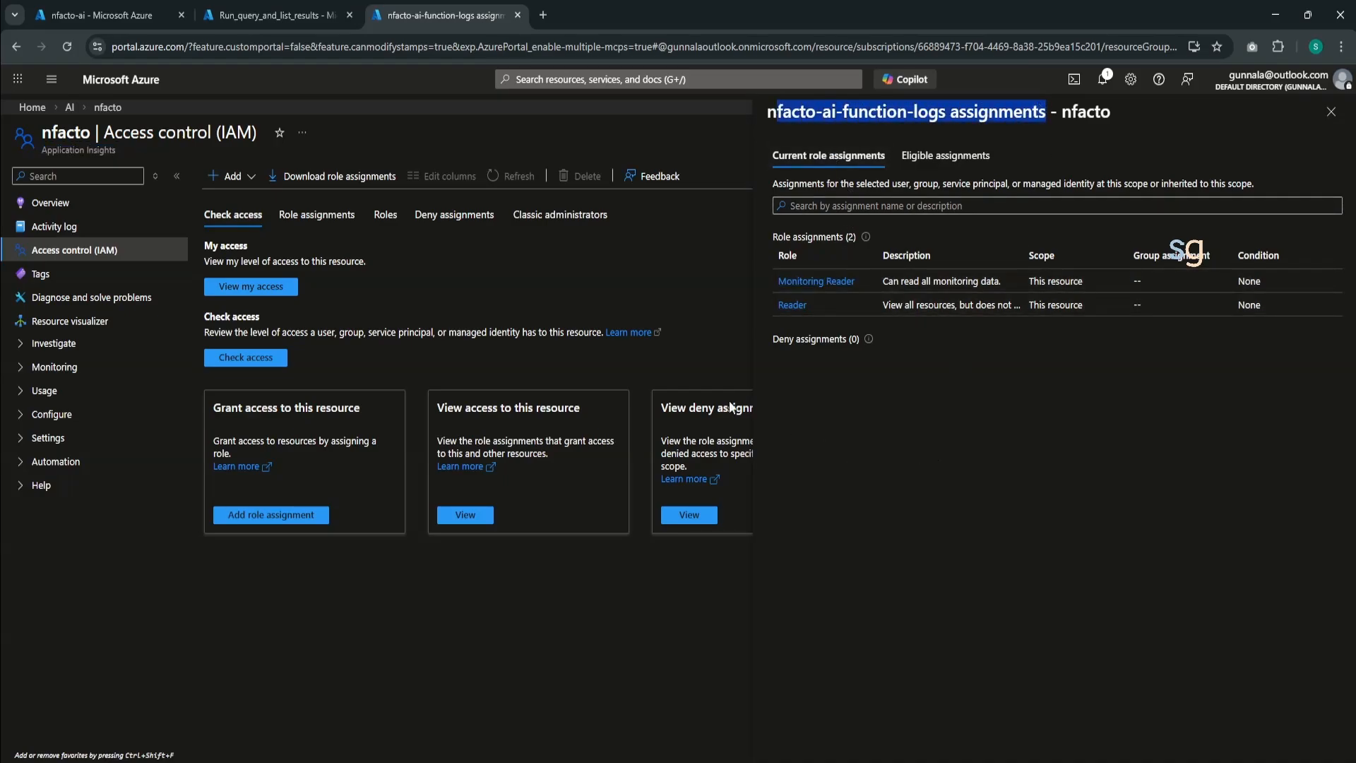
click(282, 14)
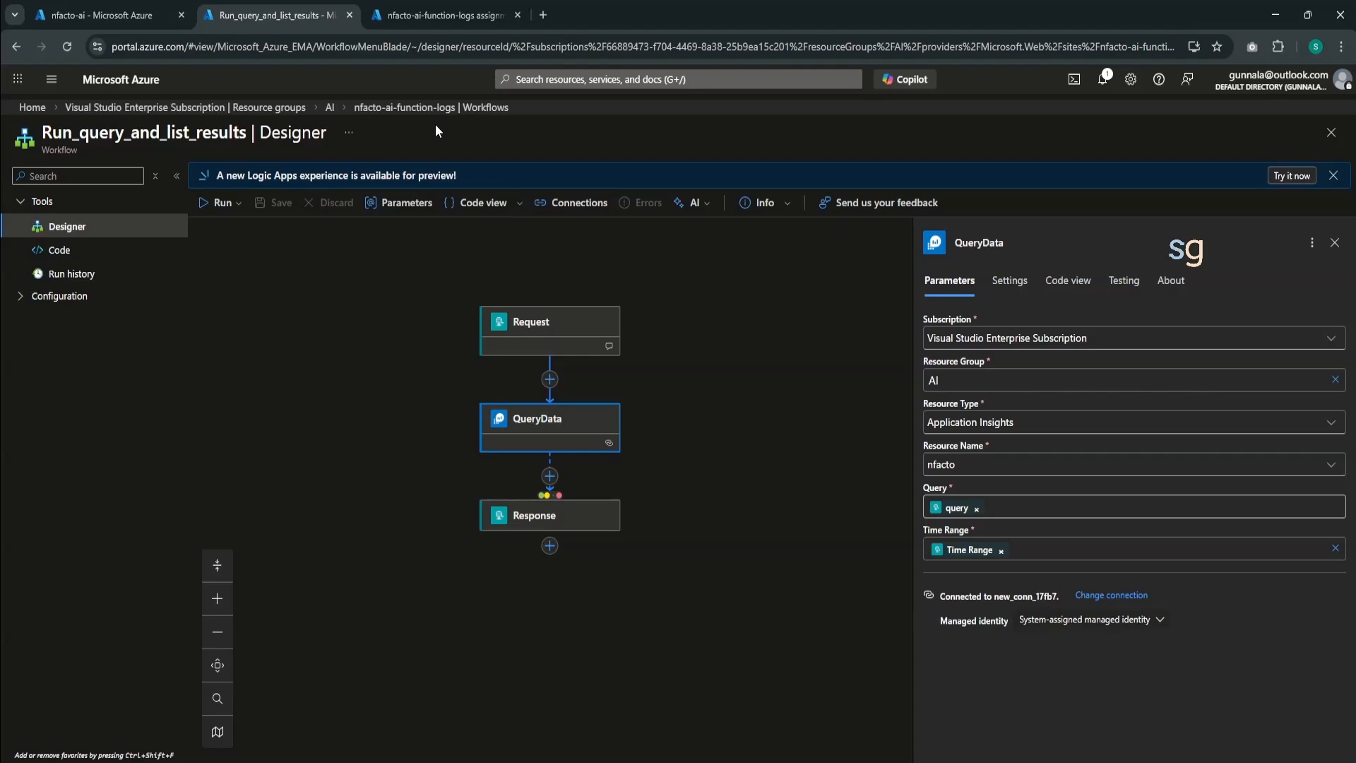
- Open app-insights-support-agent in the Foundry portal's nfacto-ai-agents project and attach the AzMonitorTool to it
click(126, 18)
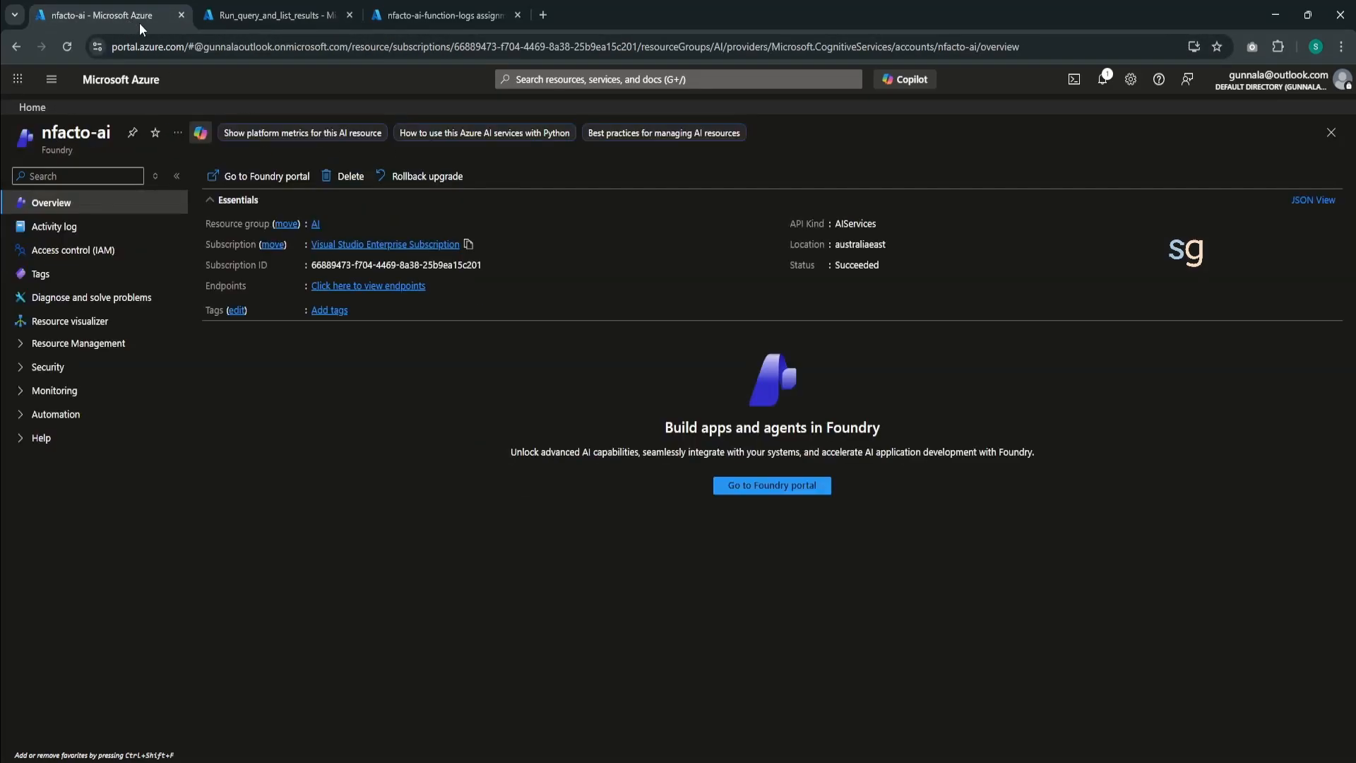
click(731, 486)
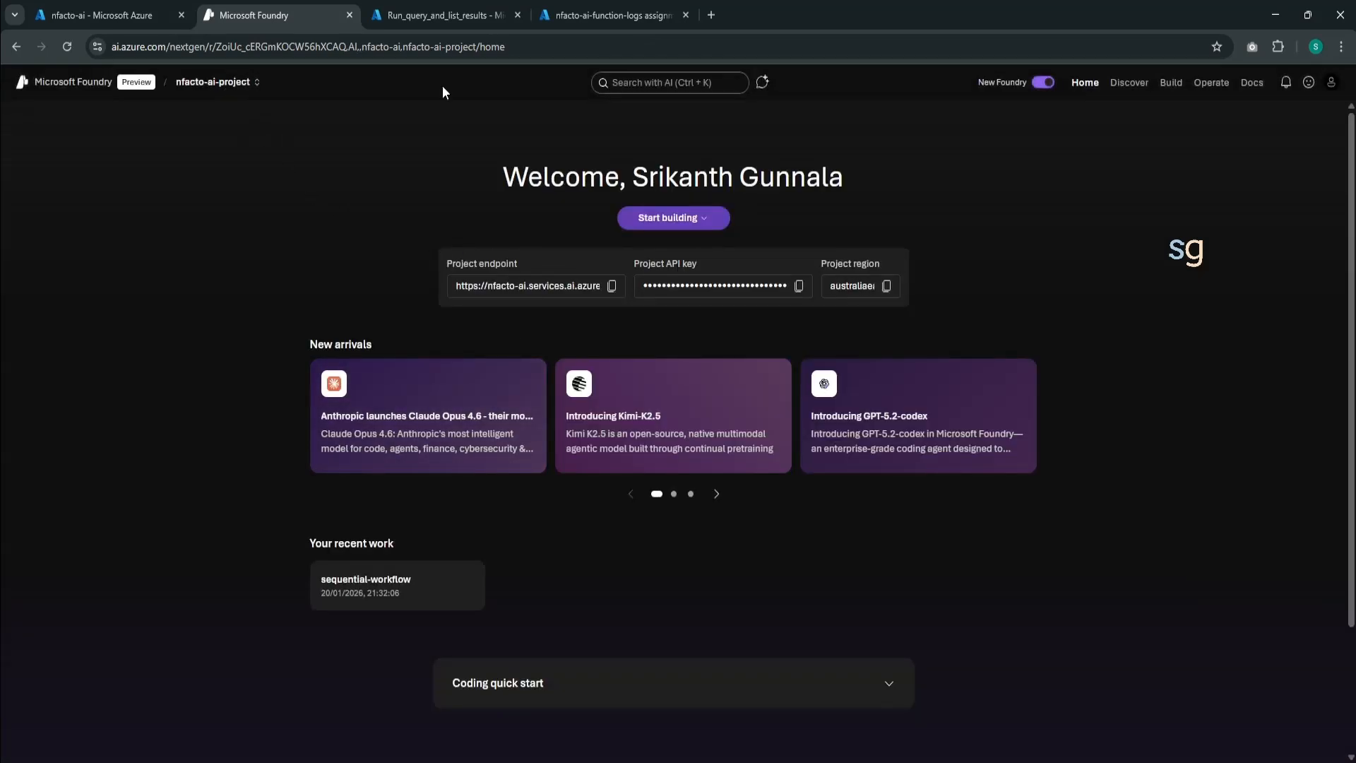
click(1170, 83)
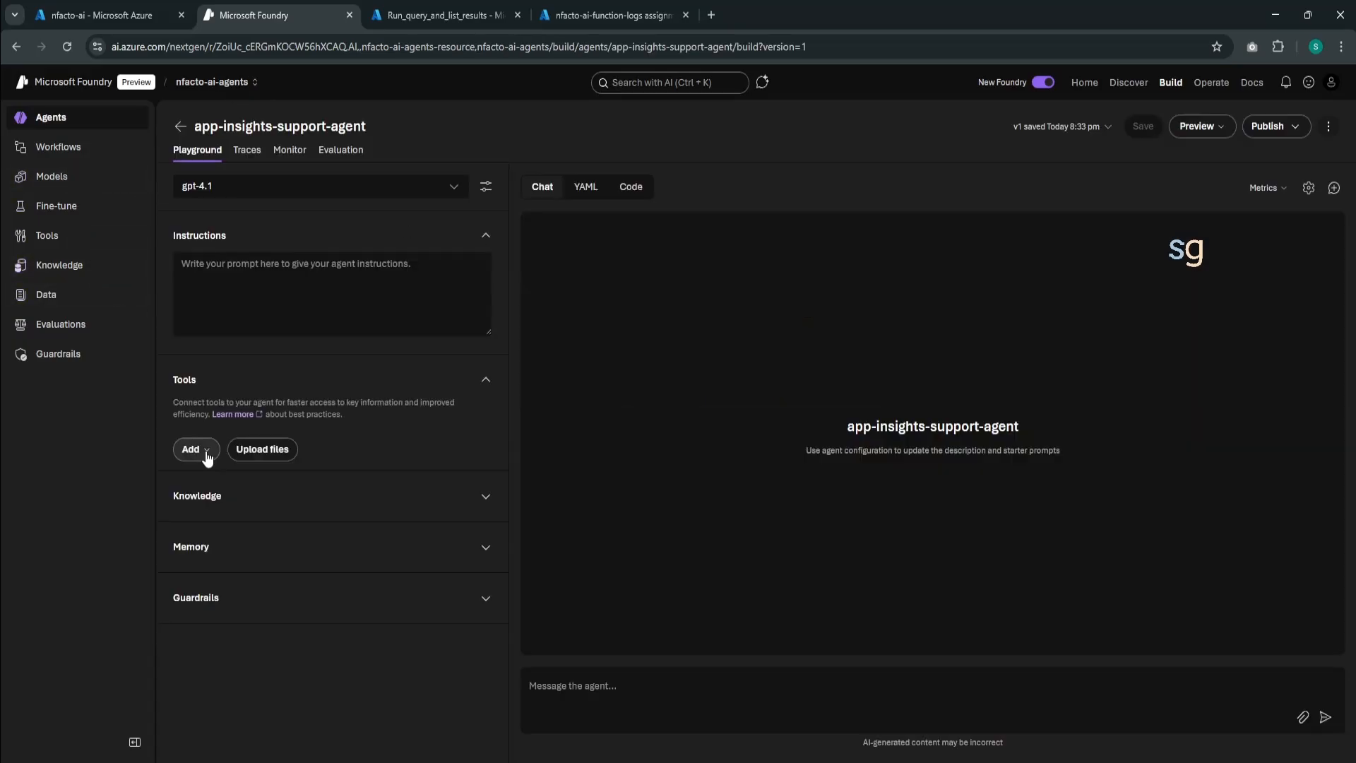
click(199, 450)
click(213, 500)
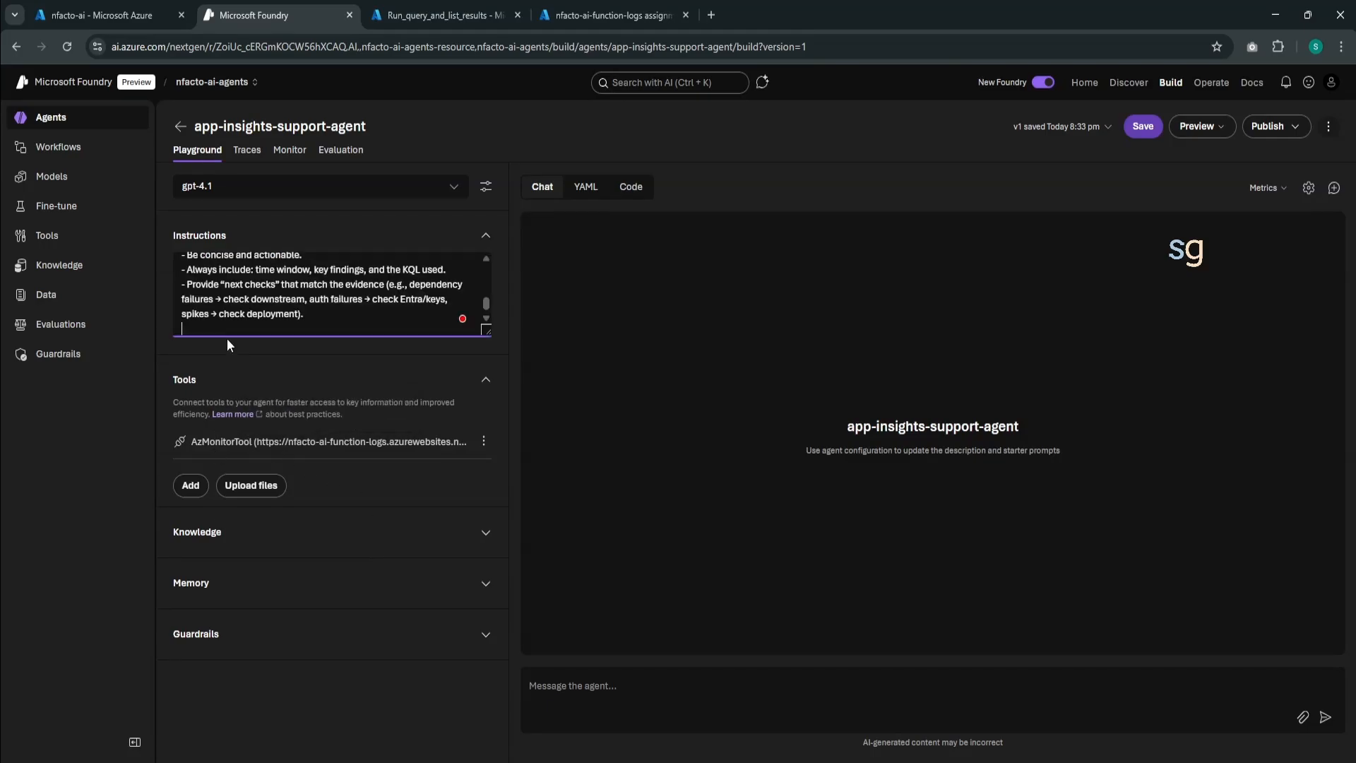
- Fill the agent's instructions with the Azure Functions troubleshooting prompt and its KQL query templates, and save the agent
scroll(234, 311, up, 10)
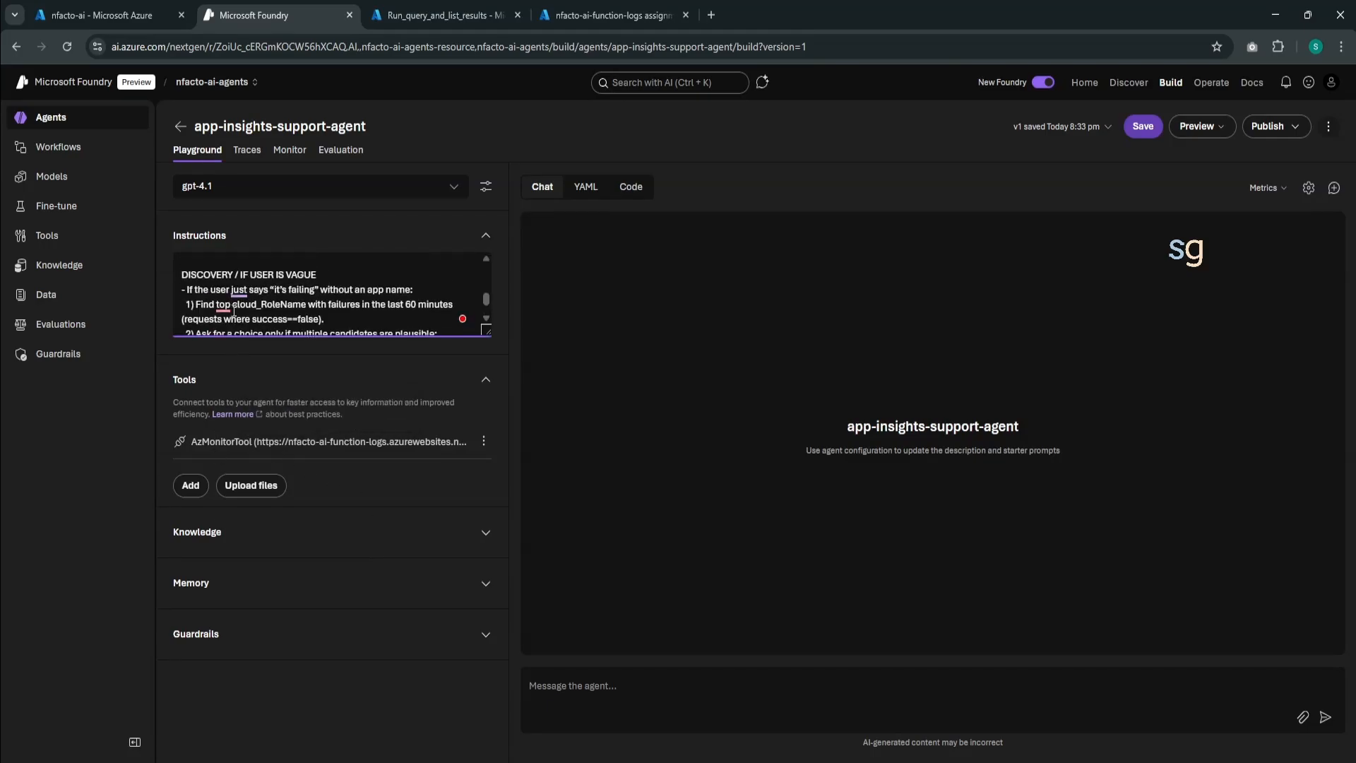
scroll(233, 311, up, 2)
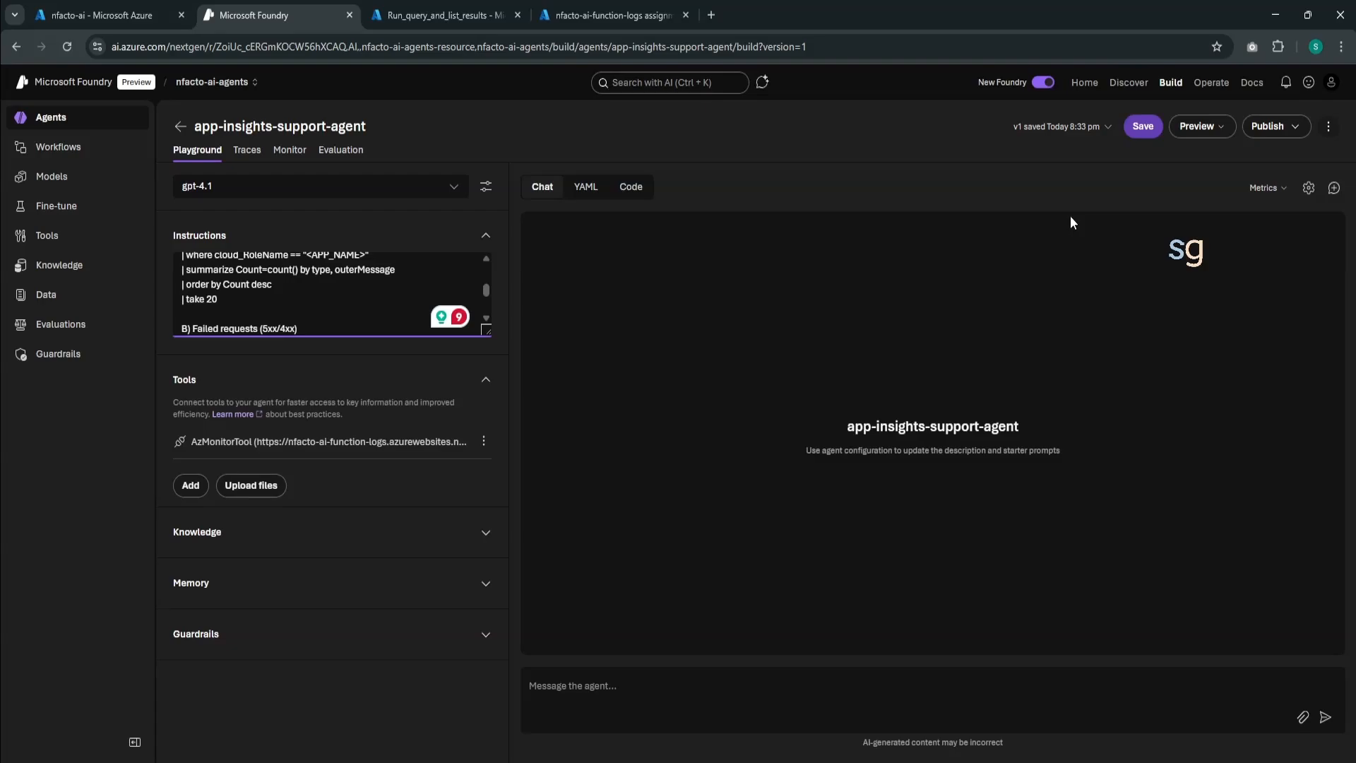
click(1140, 127)
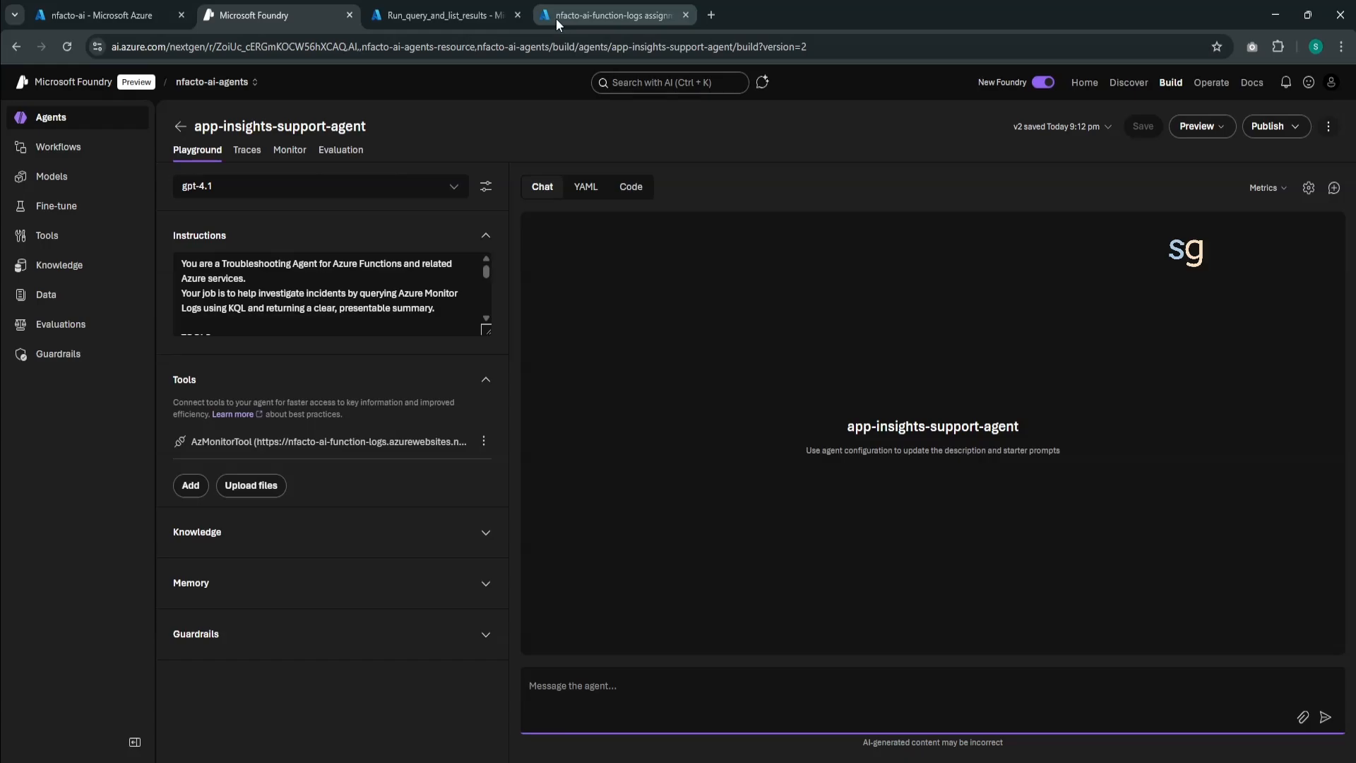
- Switch to the Azure portal and open the nfacto Function App from the AI resource group
click(115, 15)
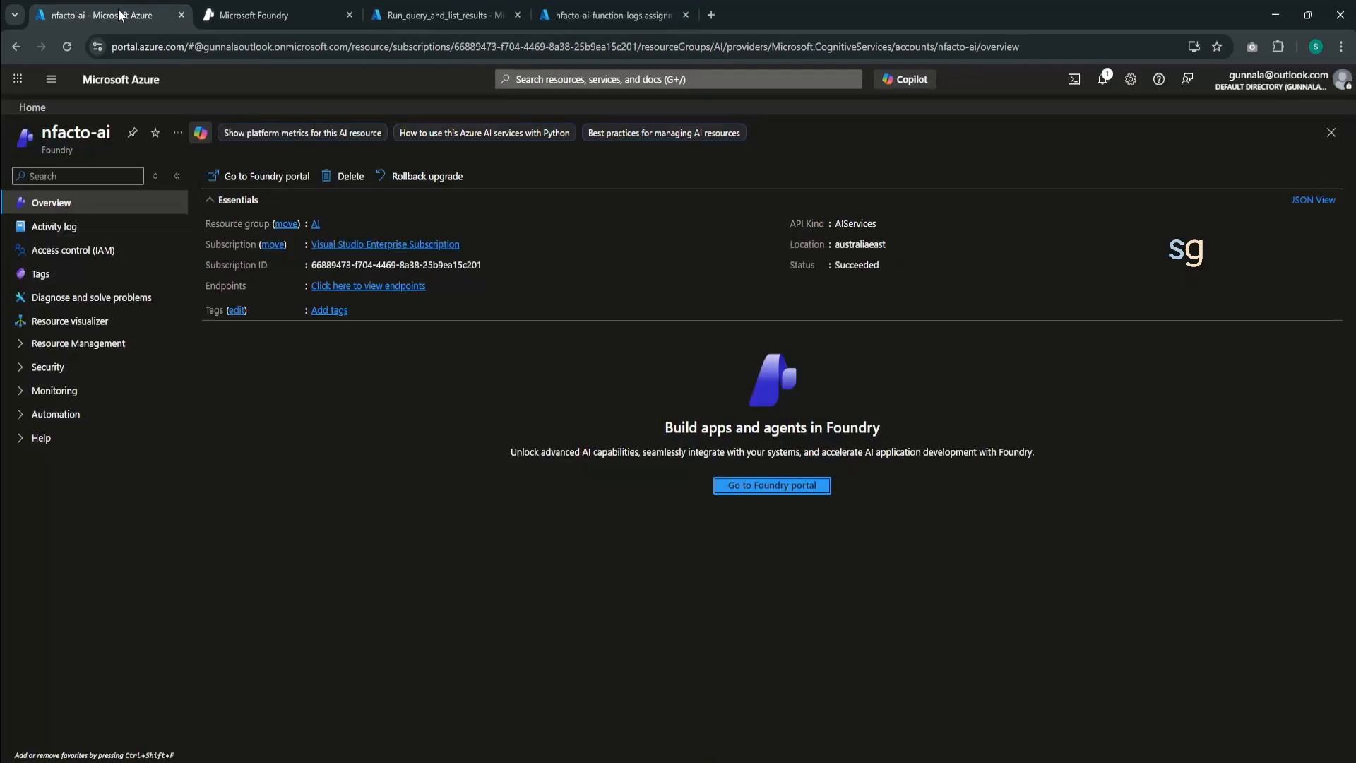
click(435, 17)
click(571, 16)
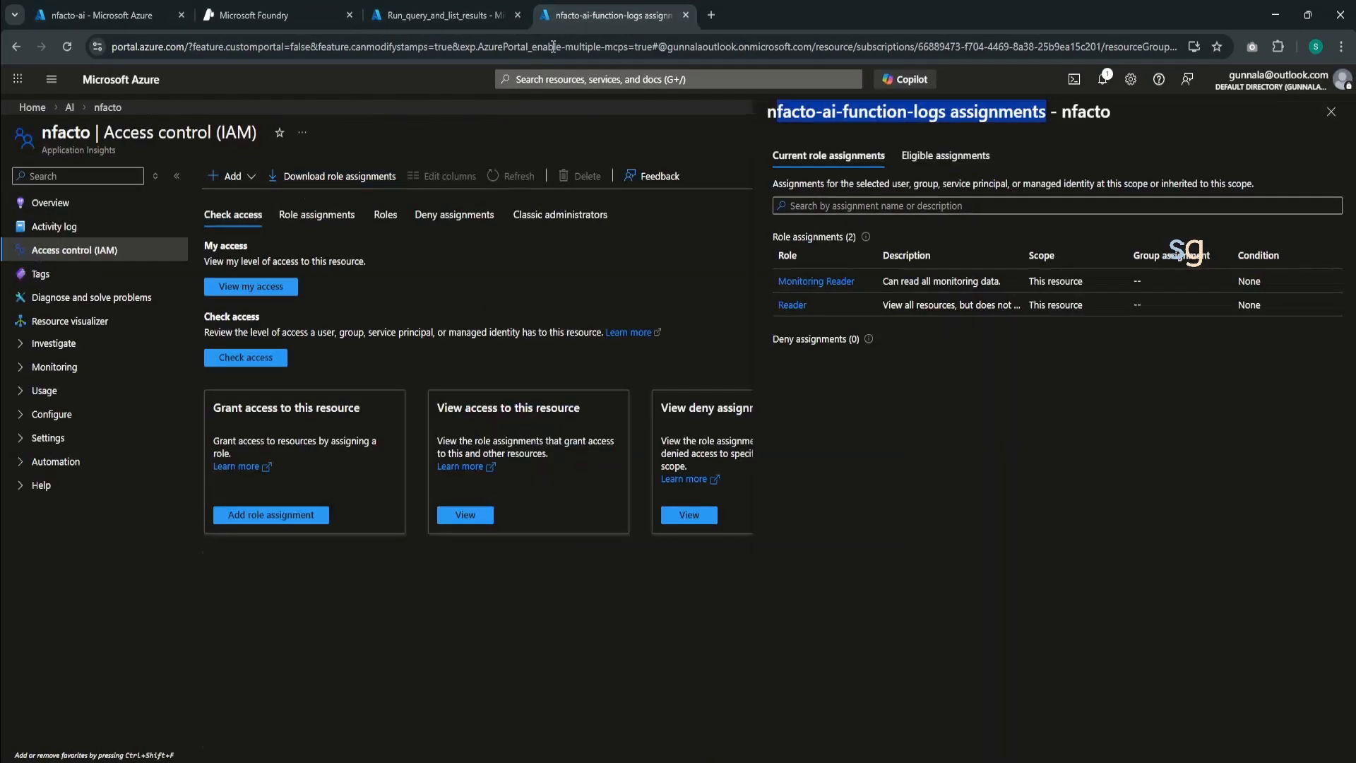
click(141, 15)
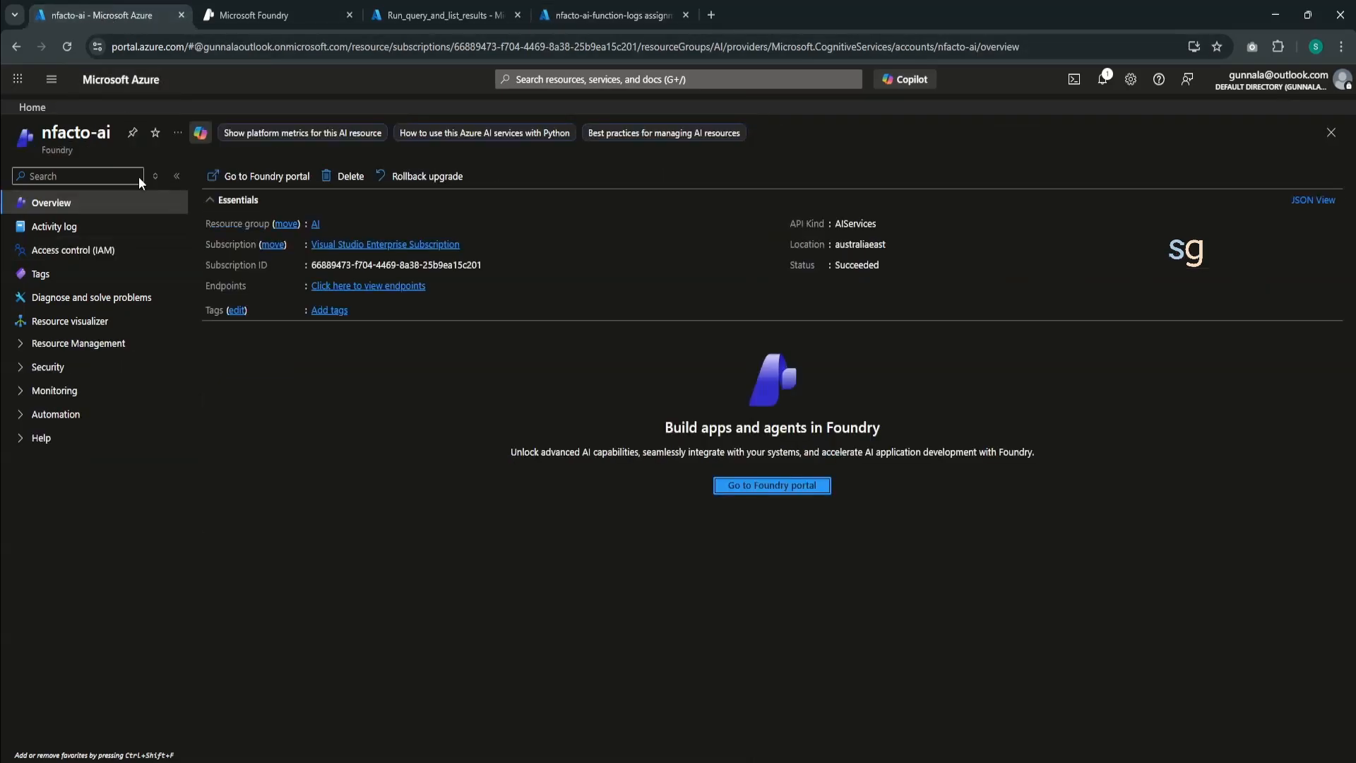
click(315, 225)
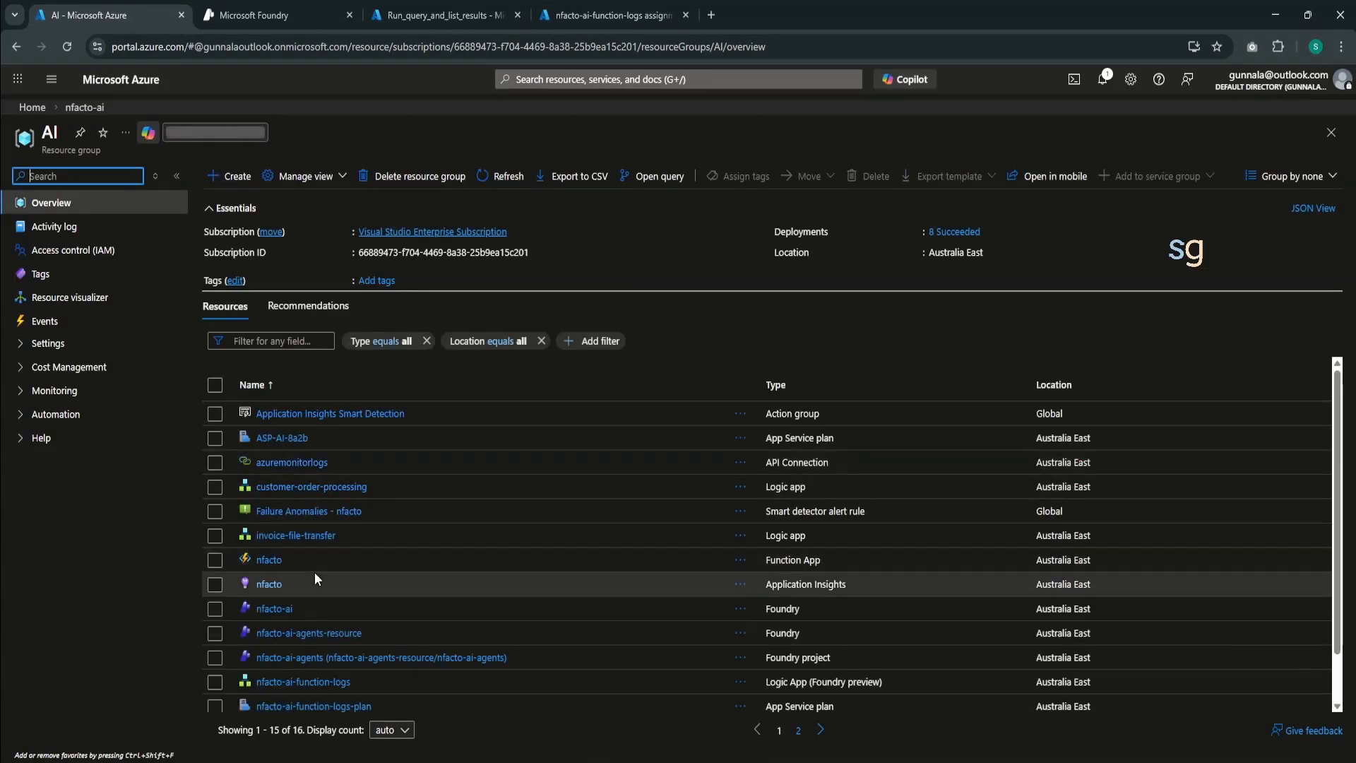
click(262, 561)
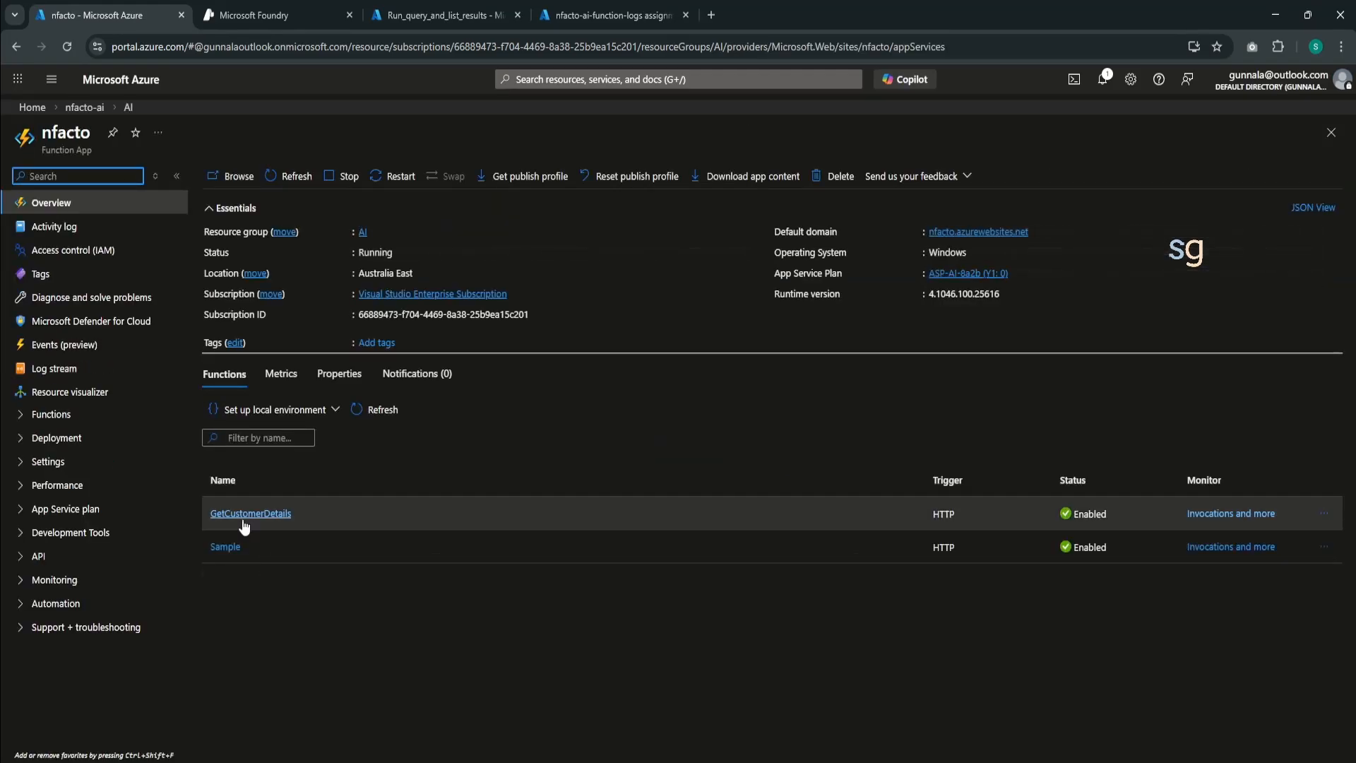
- Open the GetCustomerDetails function and call its URL in the browser with id 123
drag(298, 511, 199, 511)
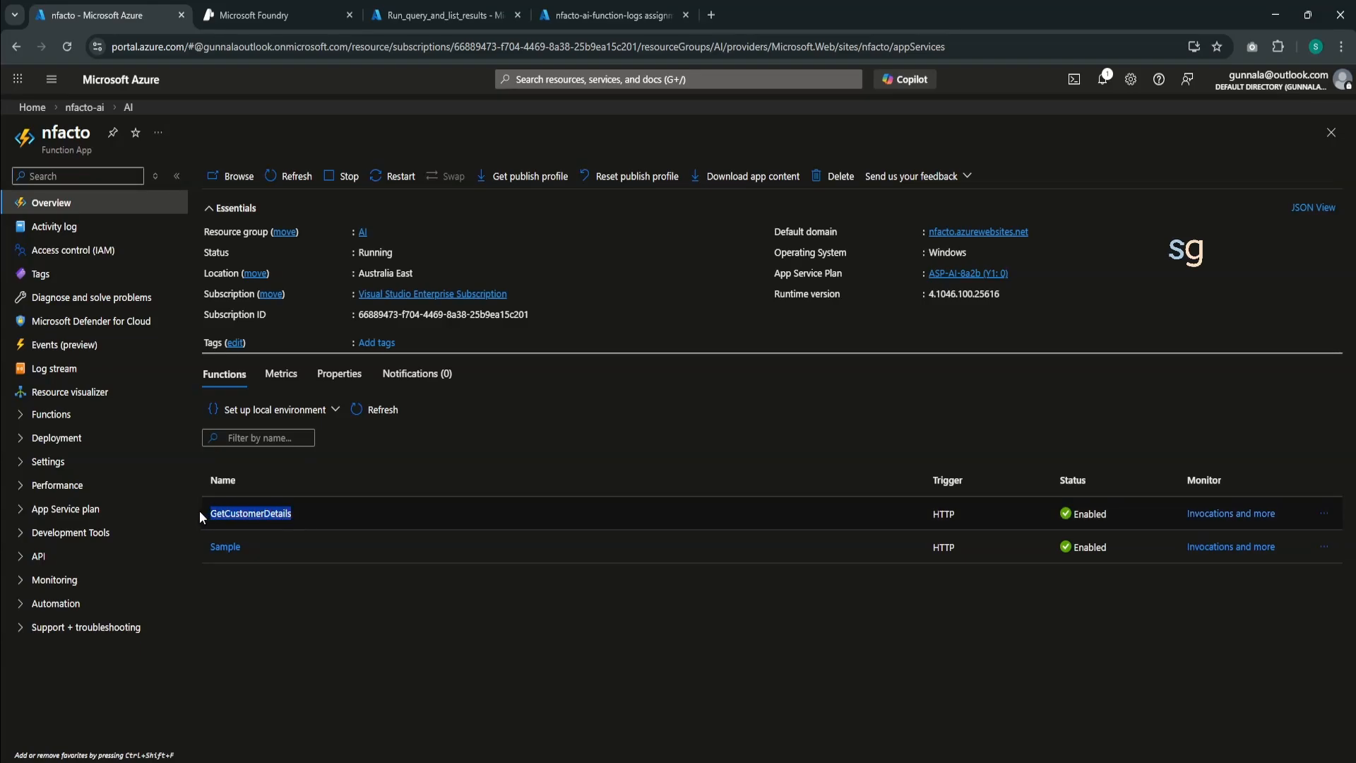
click(257, 514)
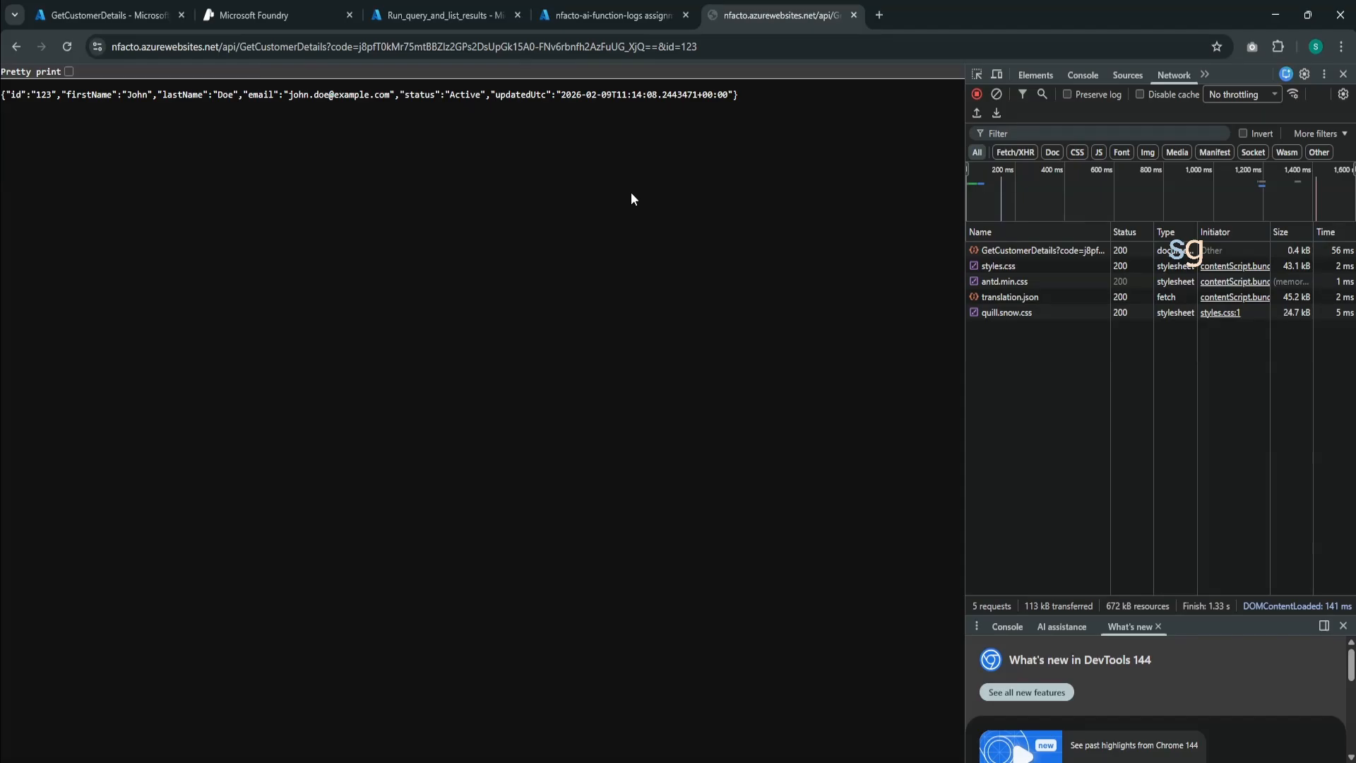
click(611, 13)
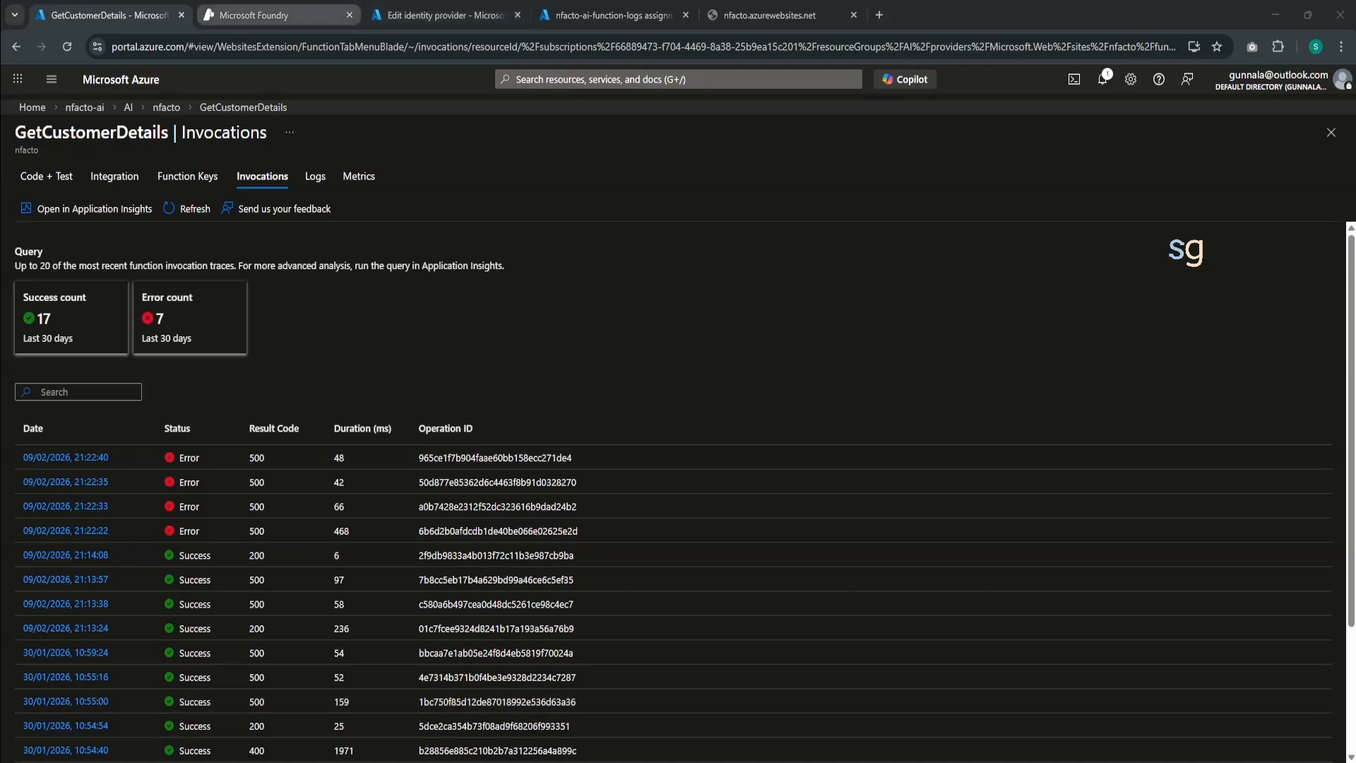
- Ask the Foundry agent "are there any errors with GetCustomerDetails function in last 30 minutes" and approve its Run_query_and_list_results call
click(275, 15)
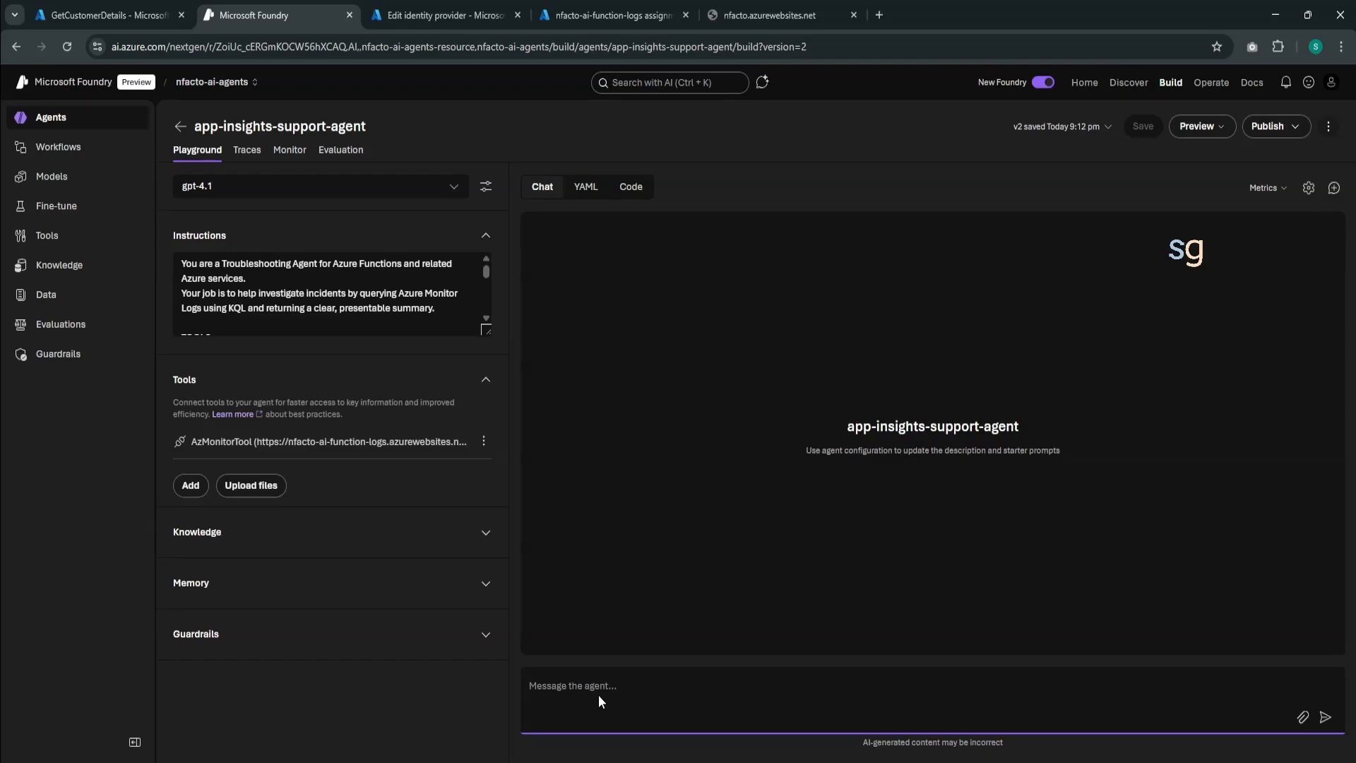
text(are there any errors with GetCustomerD)
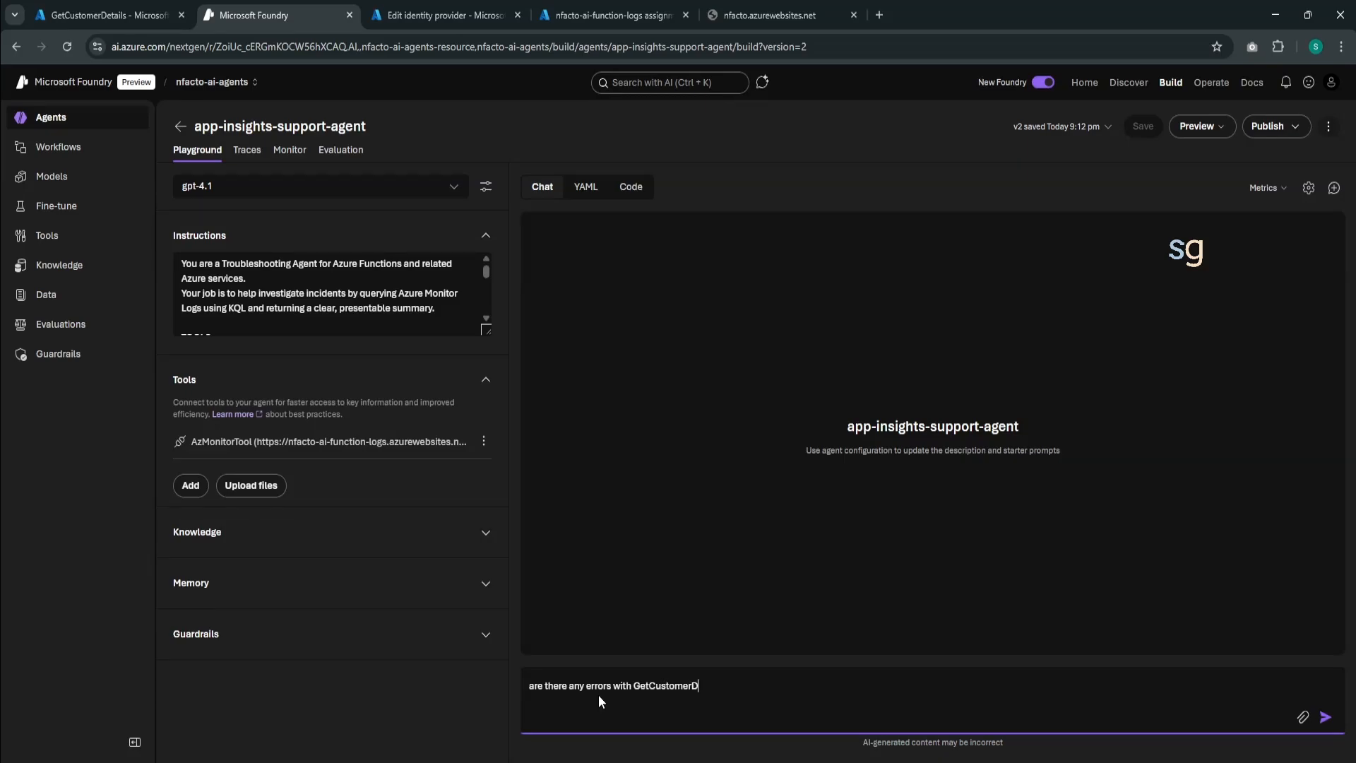
text(etails function in last)
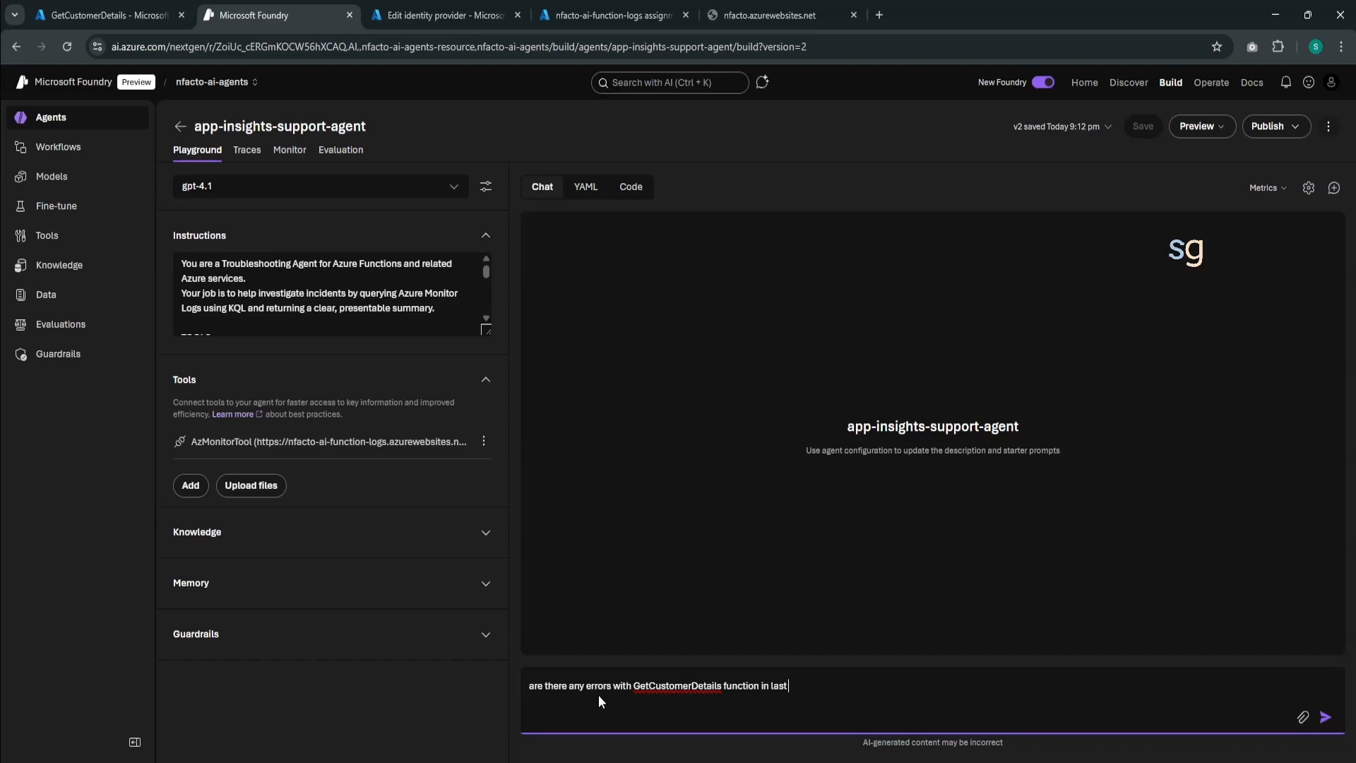
text( 30 minutes)
key(Return)
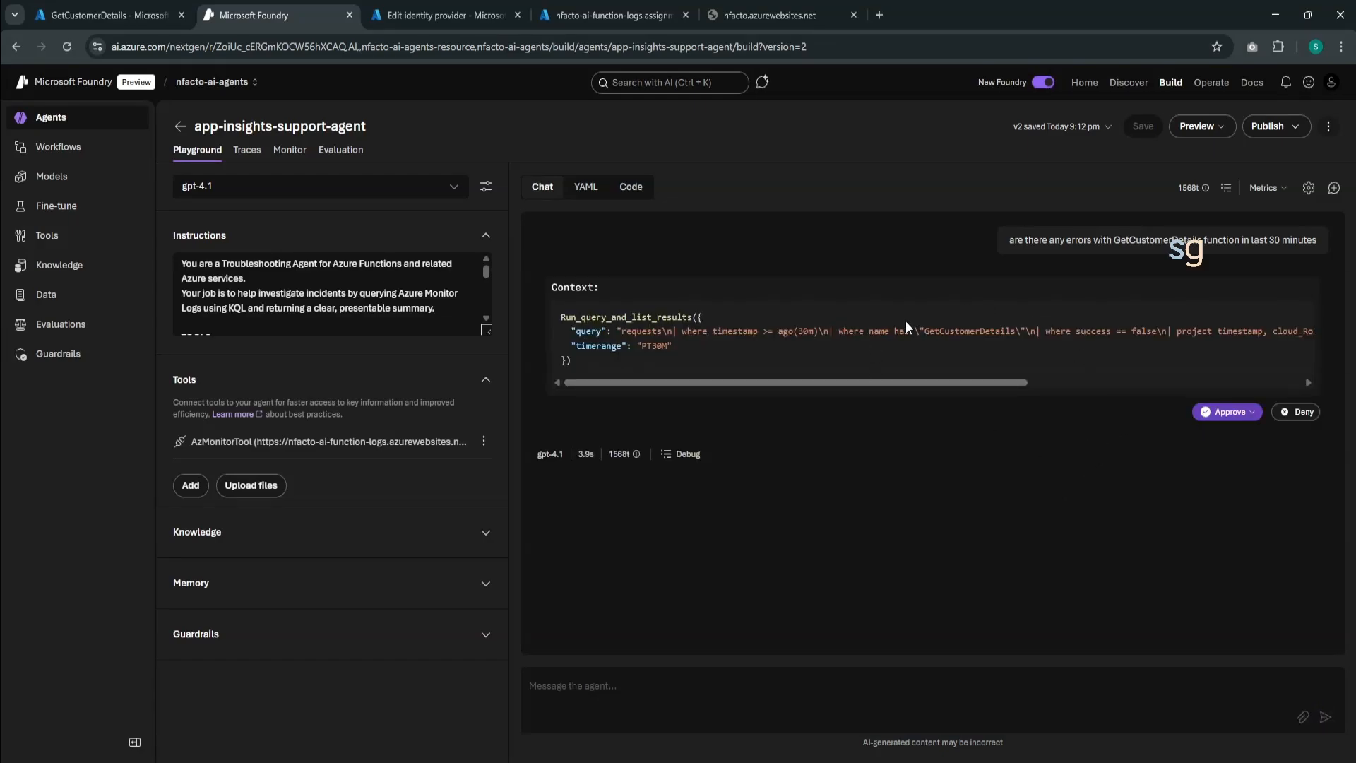
click(1218, 411)
click(1228, 436)
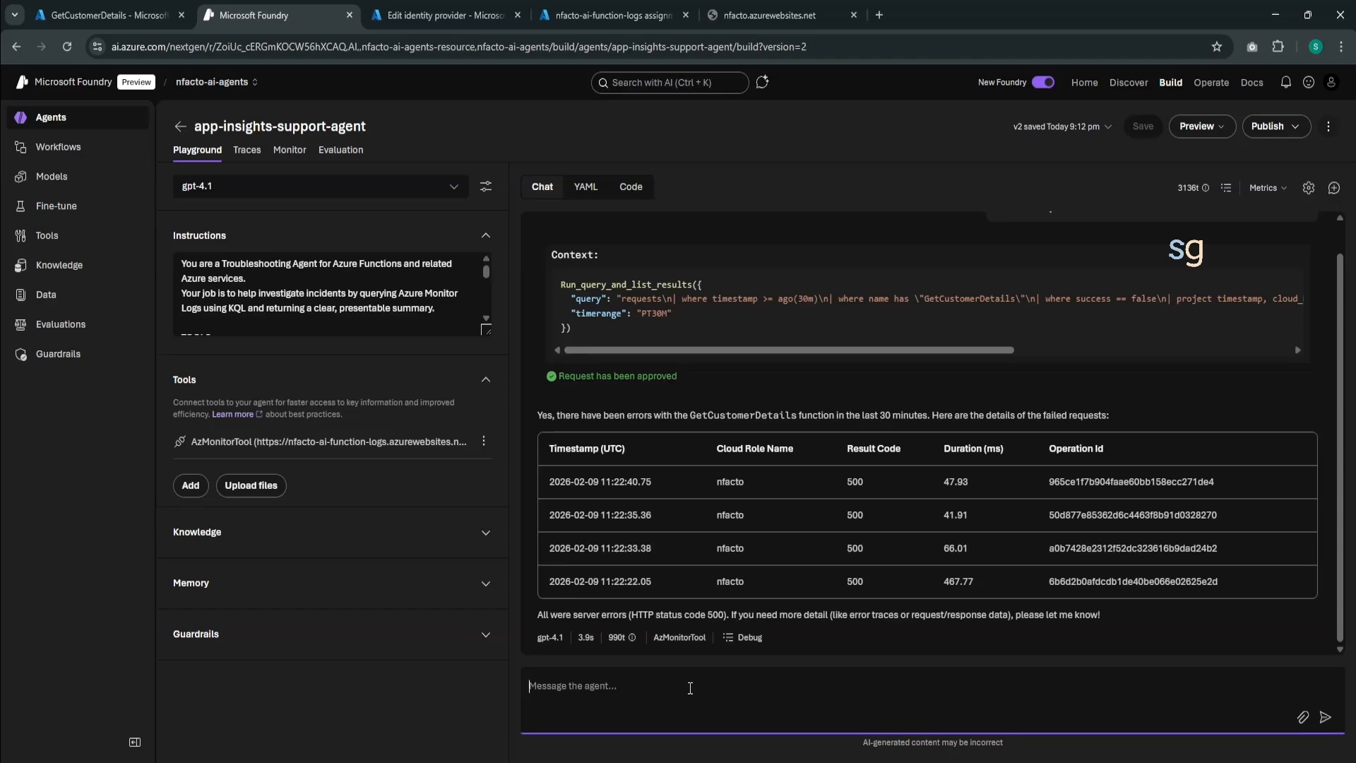
- Ask the agent "can you provide me the exception details" and approve the exceptions query it proposes
text(can you provide me the exception details)
key(Return)
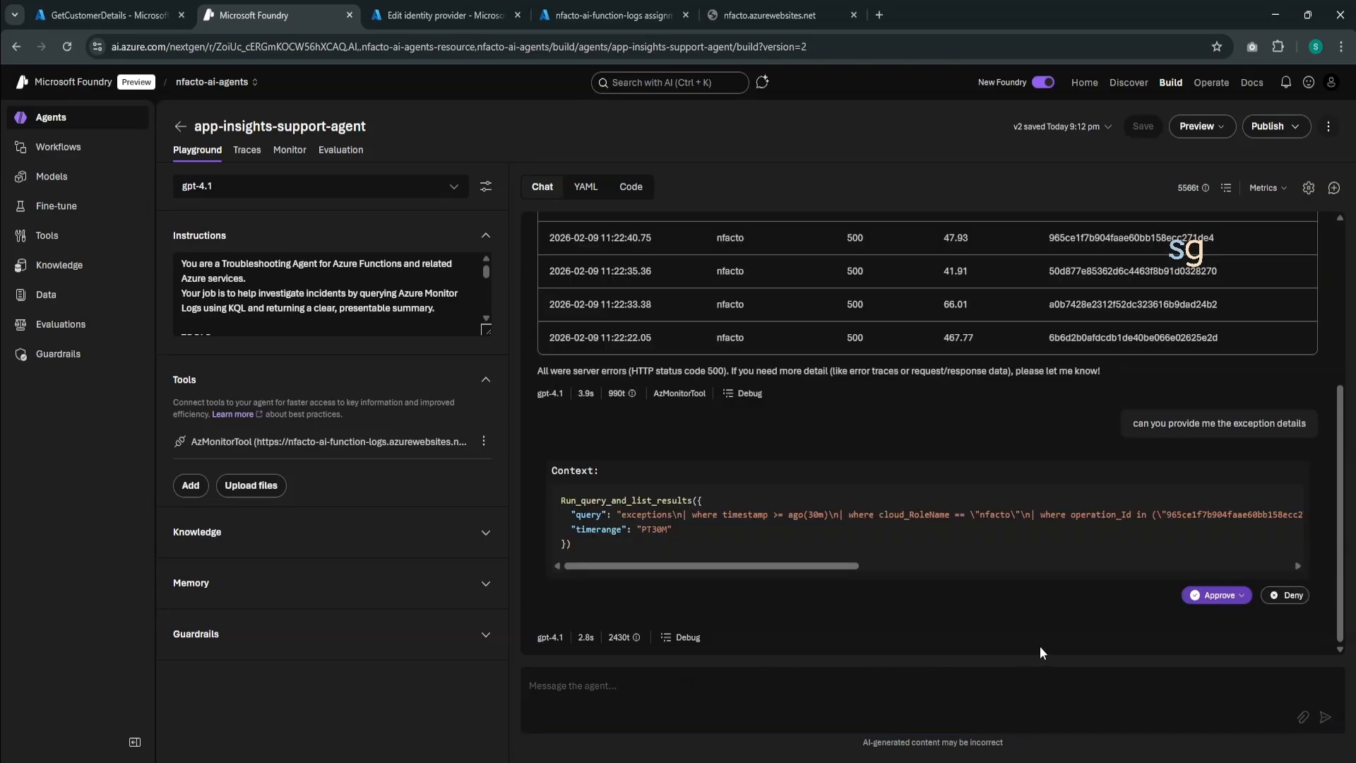
click(1209, 595)
click(1201, 619)
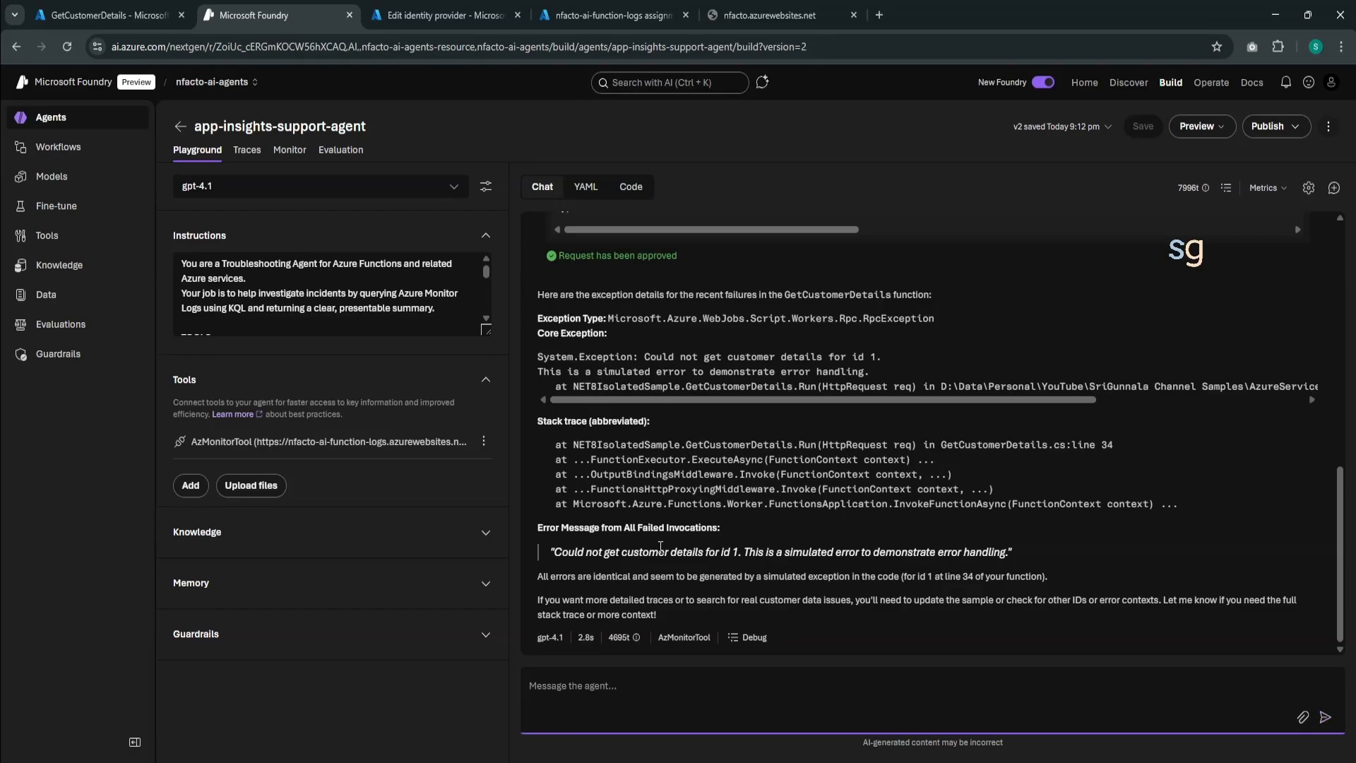
- Ask the agent "when was this function ran successfully last time", approve its query and review the returned run details
text(when was this function ran suc)
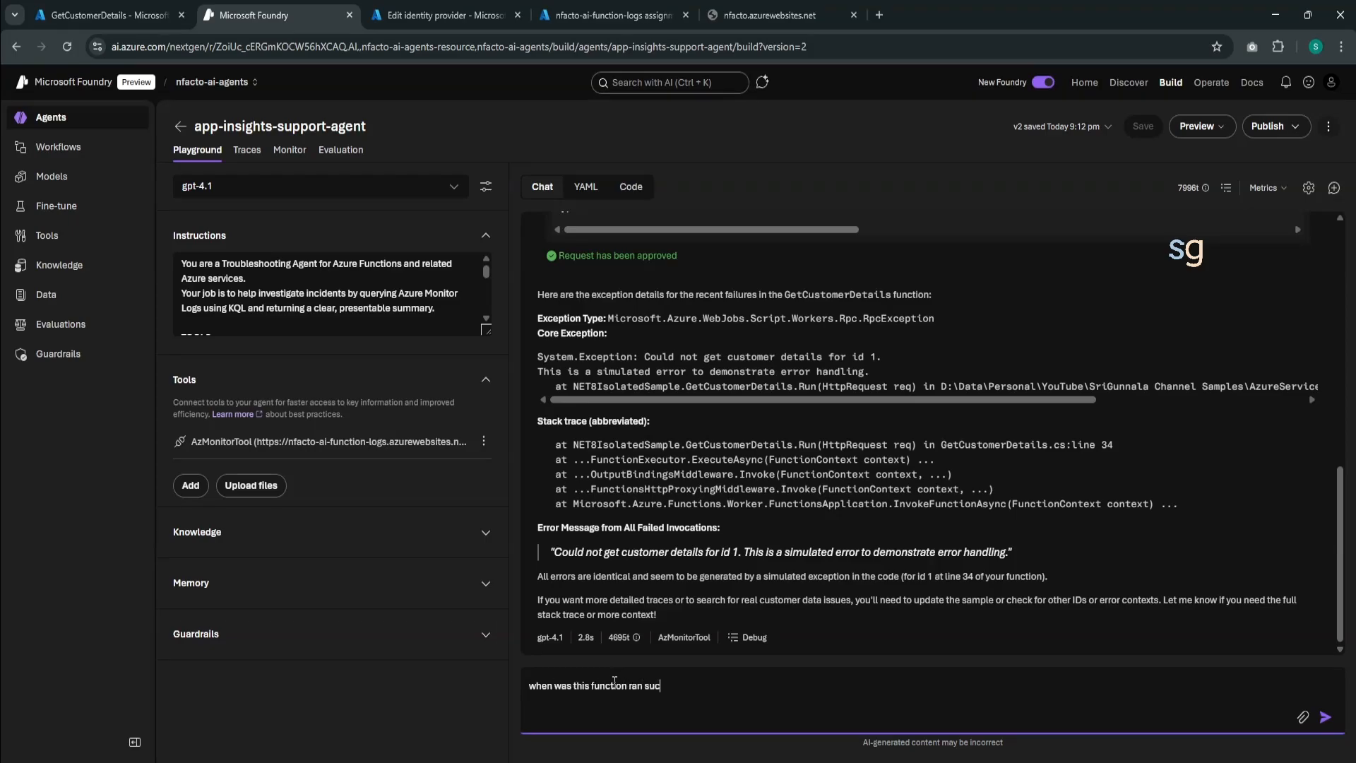
text(cessfully last time)
key(Return)
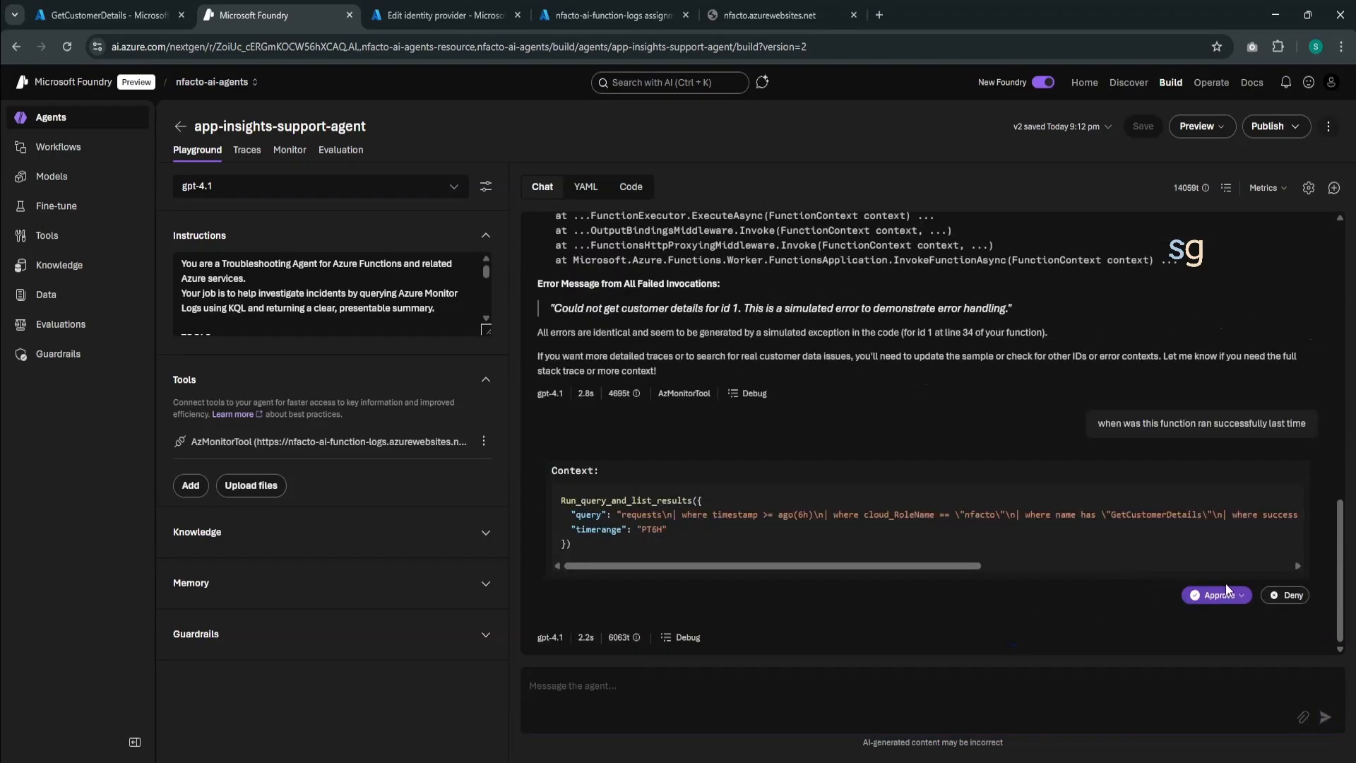
click(1229, 594)
click(1215, 615)
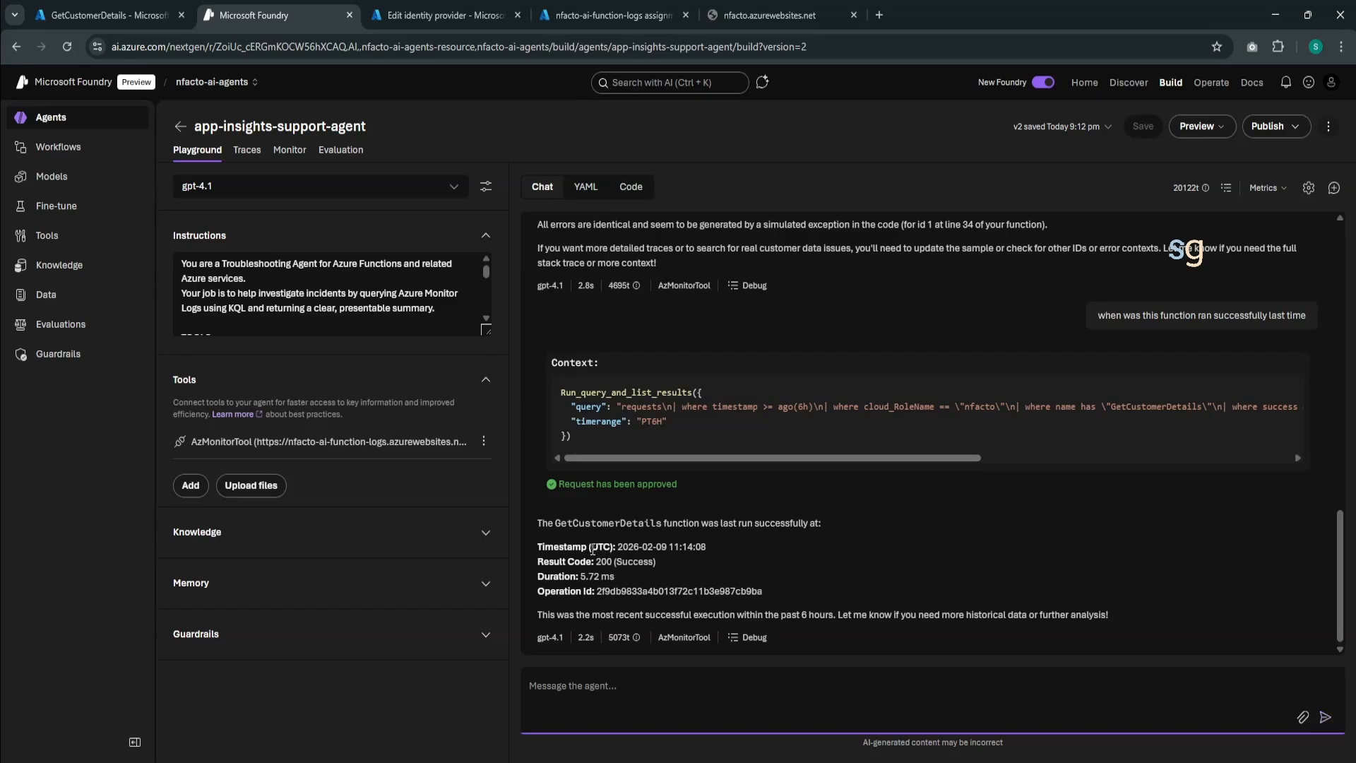
drag(592, 547, 611, 576)
scroll(611, 577, up, 1)
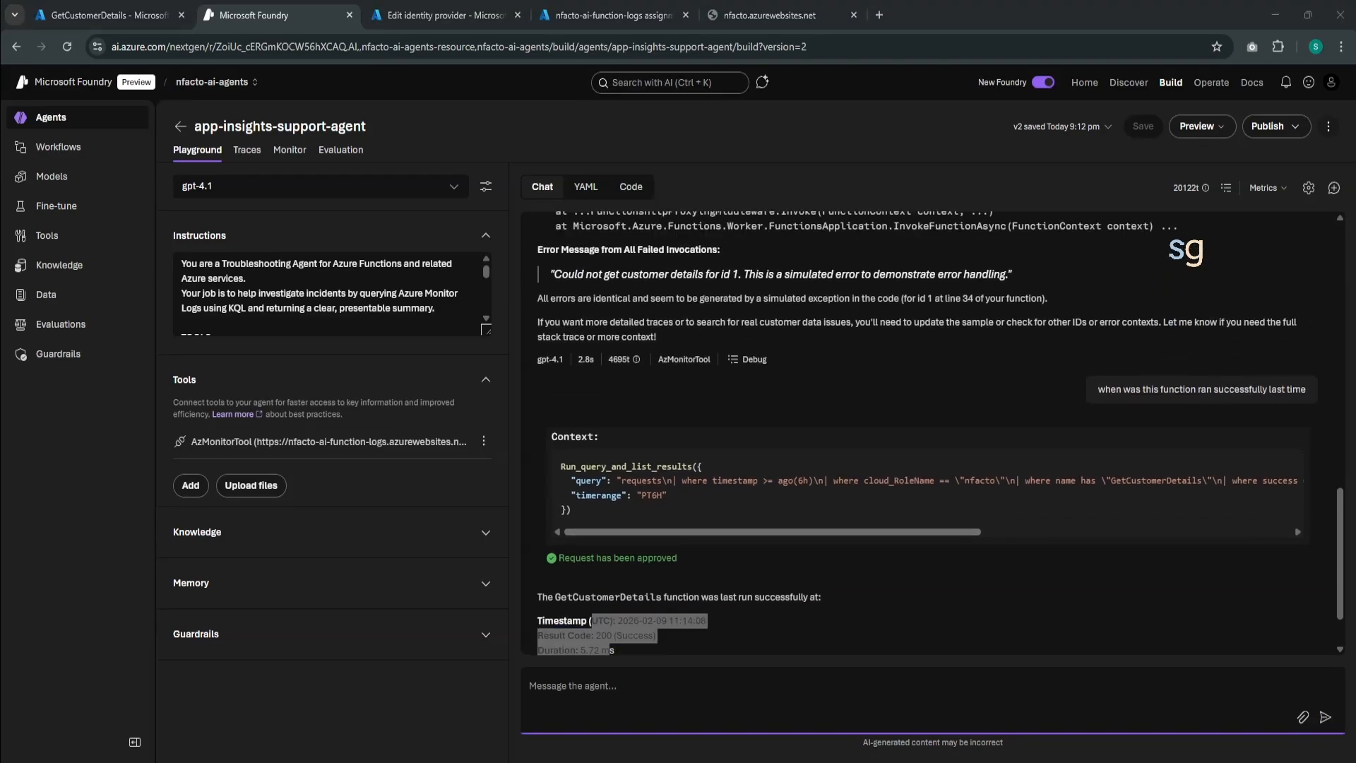